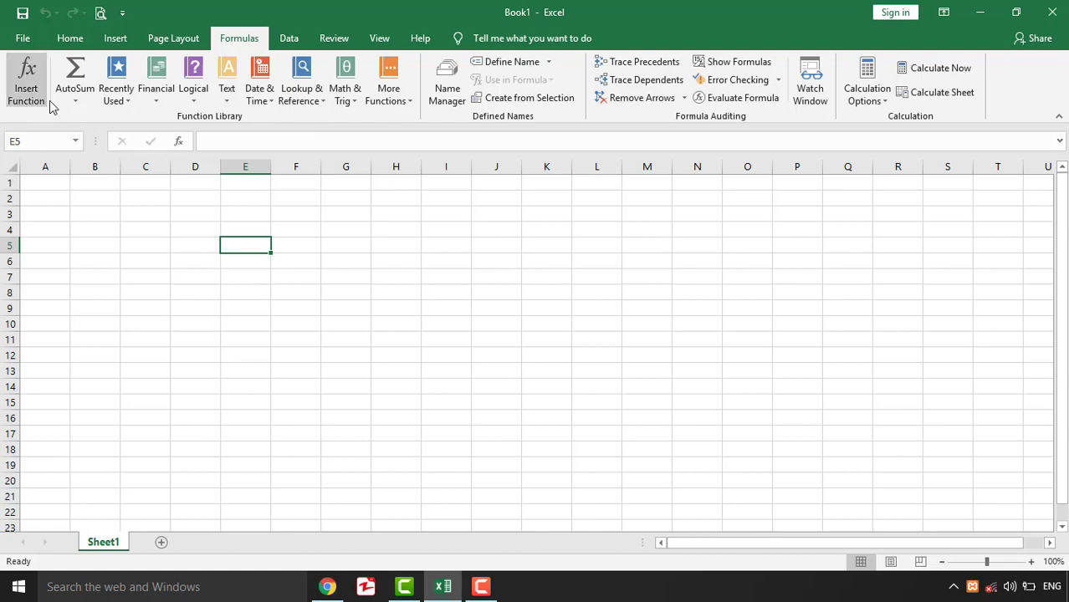
Step: Browse the AutoSum, Financial, Logical, Text and Date & Time function lists
{"action": "left_click", "coordinate": [74, 101]}
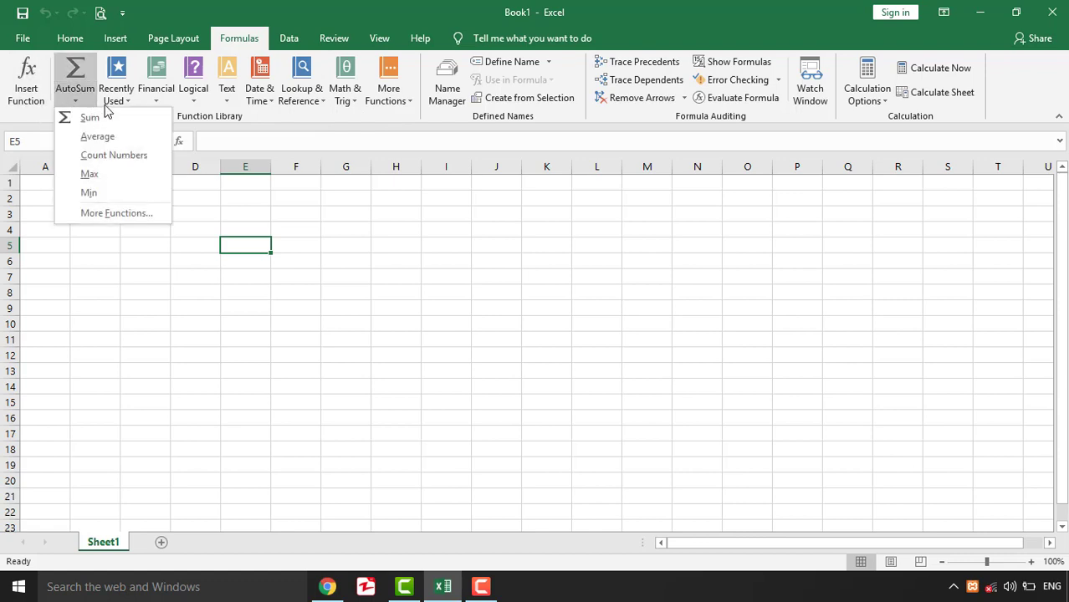
{"action": "left_click", "coordinate": [156, 99]}
{"action": "left_click", "coordinate": [193, 94]}
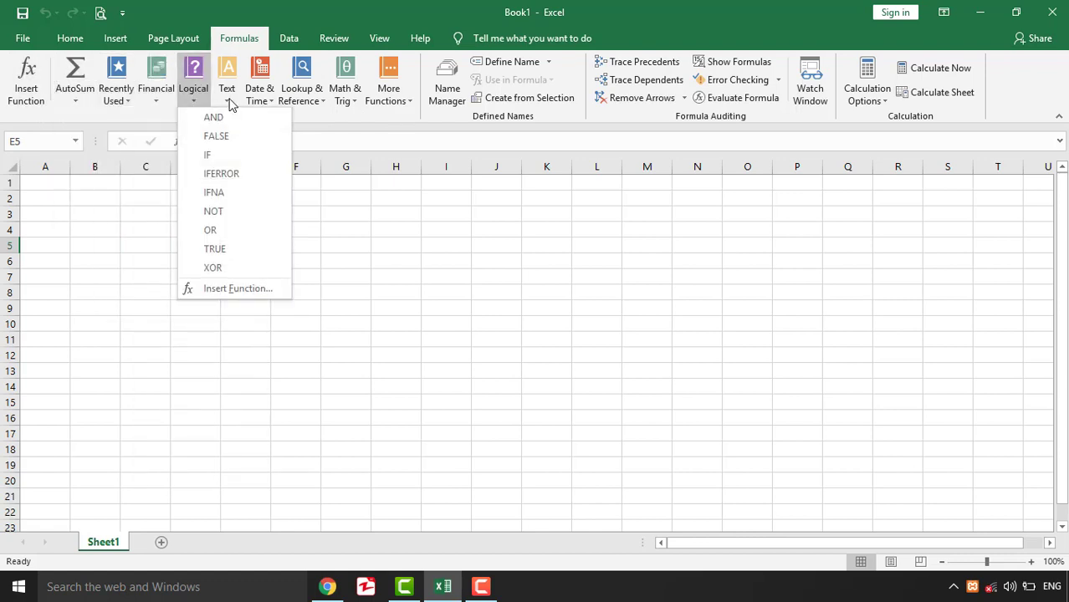
{"action": "left_click", "coordinate": [228, 99]}
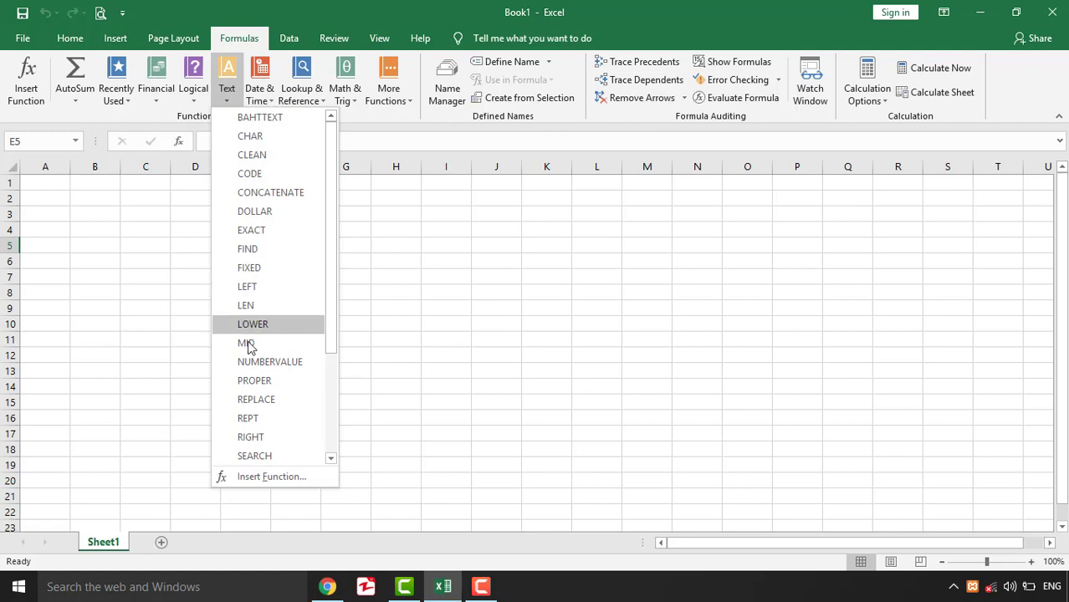
{"action": "scroll", "coordinate": [261, 368], "scroll_direction": "down", "scroll_amount": 3}
{"action": "left_click", "coordinate": [226, 94]}
{"action": "left_click", "coordinate": [259, 95]}
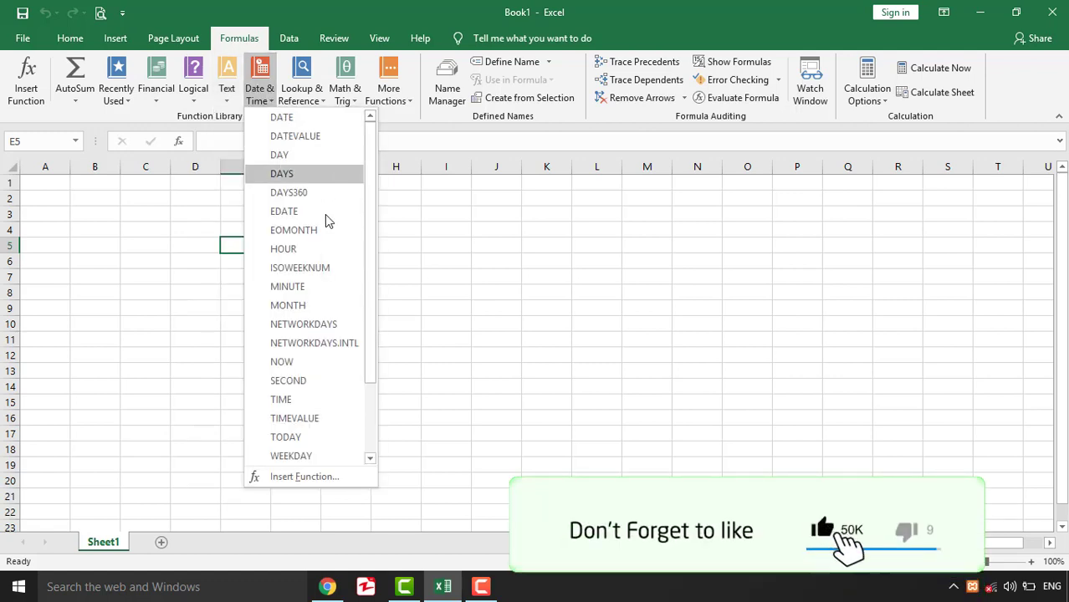
{"action": "scroll", "coordinate": [325, 250], "scroll_direction": "down", "scroll_amount": 2}
Step: Browse the Lookup & Reference, Math & Trig and More Functions categories, then close the menus
{"action": "left_click", "coordinate": [317, 100]}
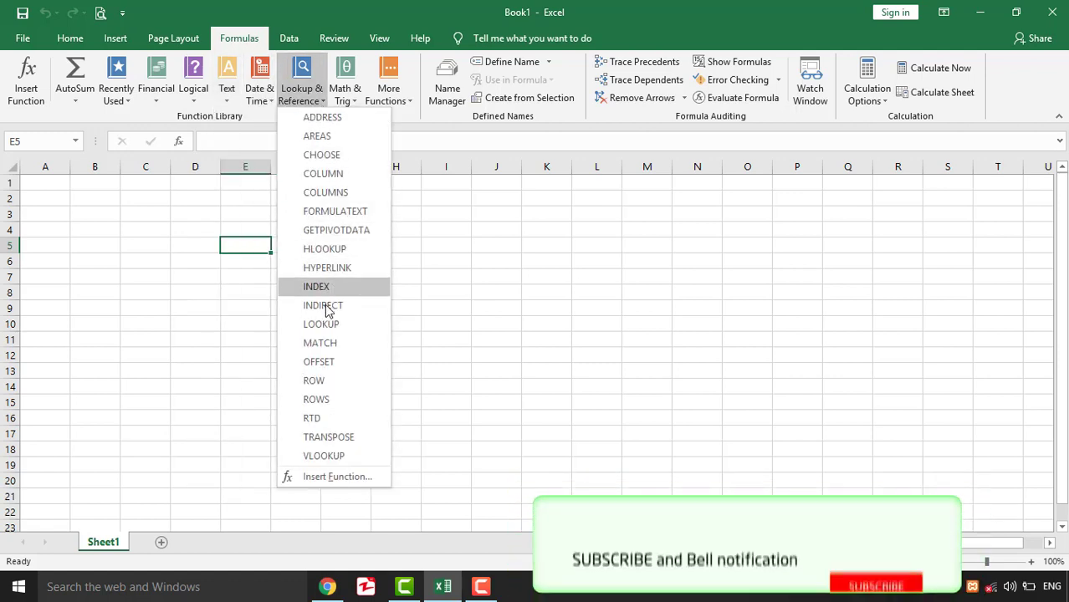
{"action": "left_click", "coordinate": [356, 94]}
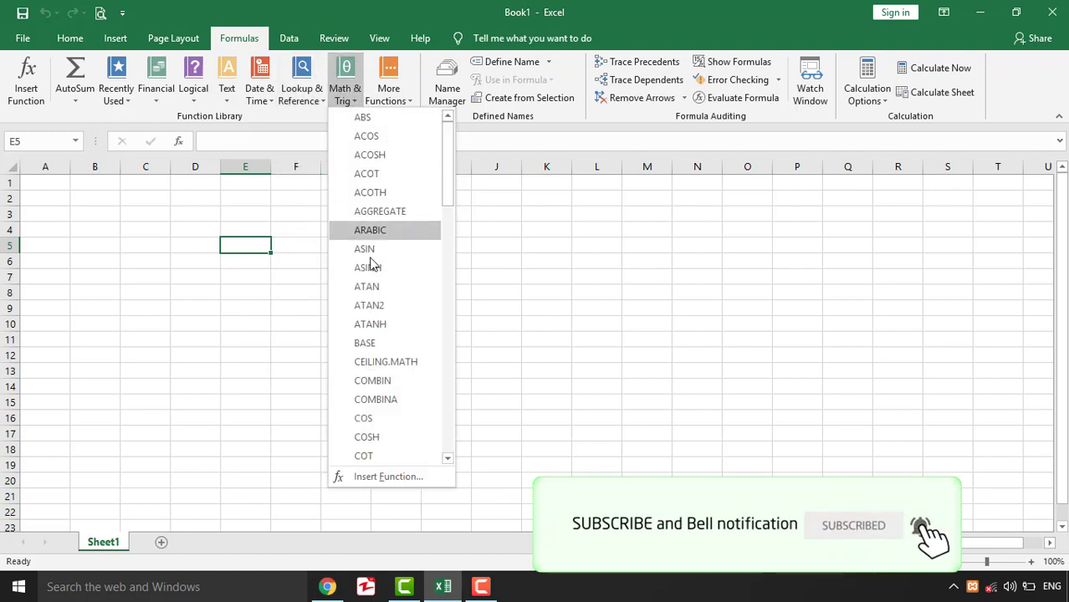
{"action": "scroll", "coordinate": [370, 268], "scroll_direction": "down", "scroll_amount": 2}
{"action": "scroll", "coordinate": [373, 292], "scroll_direction": "down", "scroll_amount": 7}
{"action": "scroll", "coordinate": [371, 284], "scroll_direction": "down", "scroll_amount": 4}
{"action": "scroll", "coordinate": [368, 276], "scroll_direction": "down", "scroll_amount": 5}
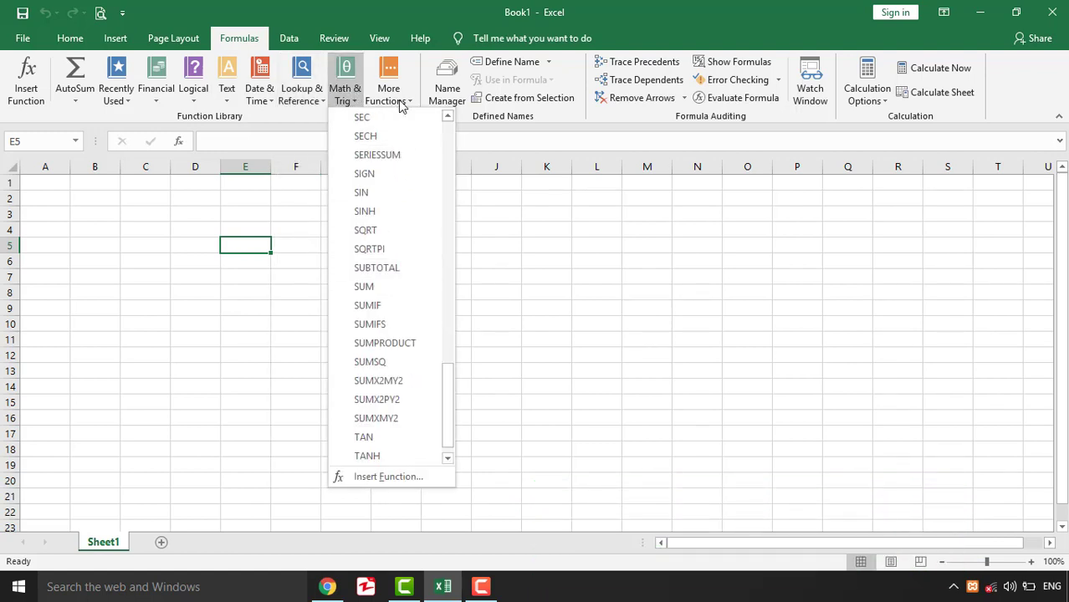
{"action": "left_click", "coordinate": [400, 96]}
{"action": "mouse_move", "coordinate": [408, 120]}
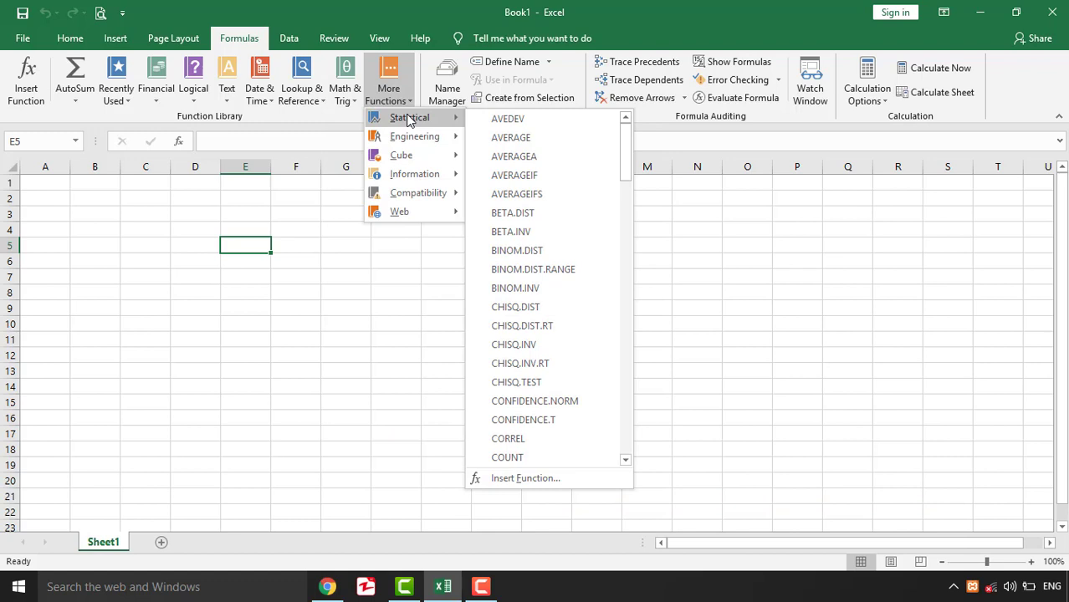
{"action": "mouse_move", "coordinate": [410, 159]}
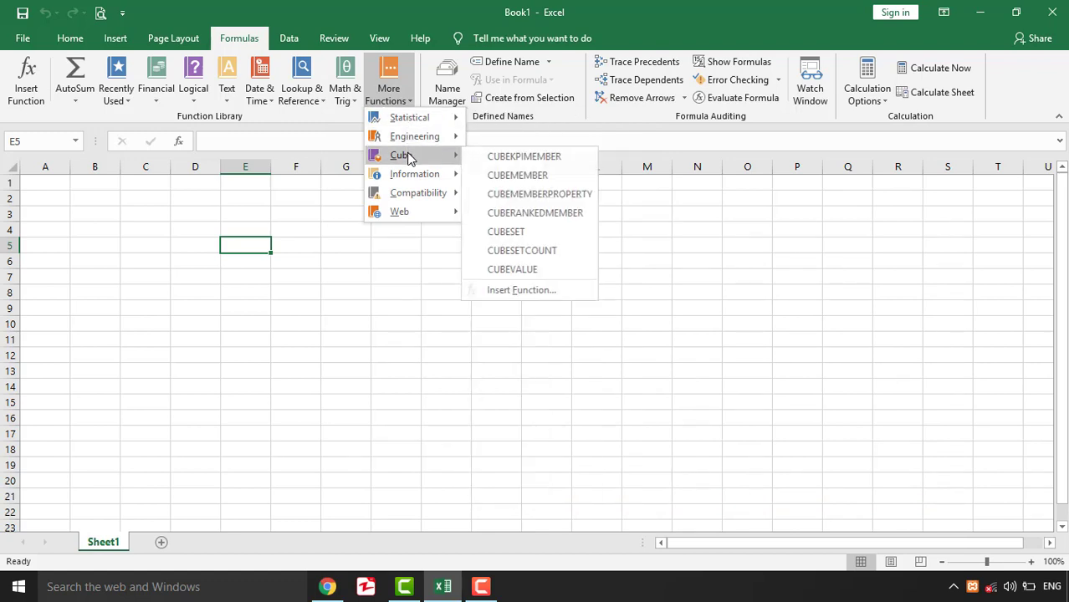
{"action": "mouse_move", "coordinate": [423, 193]}
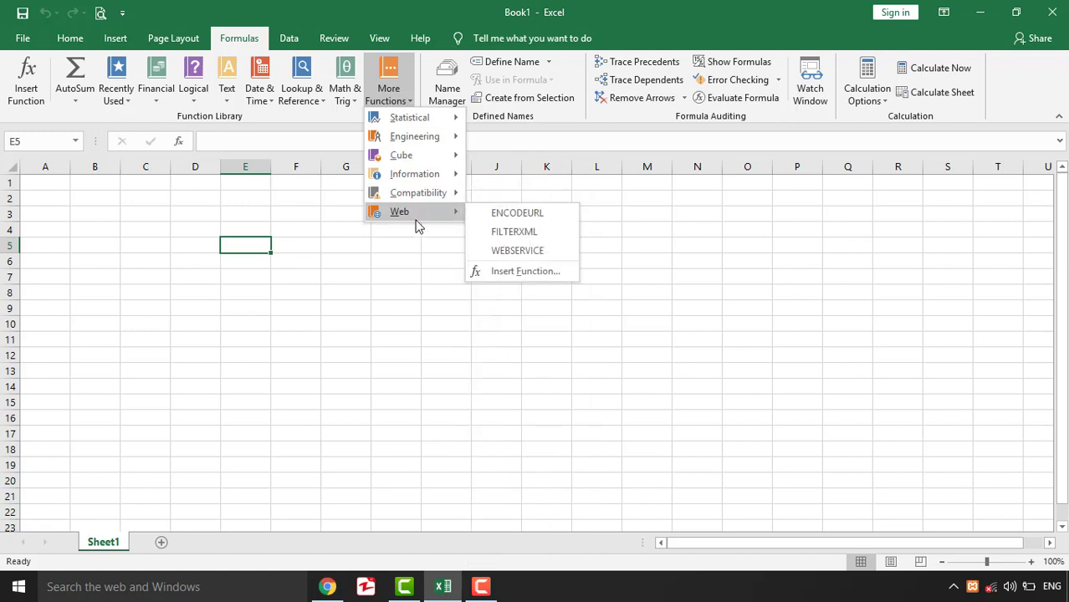
{"action": "left_click", "coordinate": [214, 231]}
Step: Move through several cells in column E, settling on E6
{"action": "left_click", "coordinate": [339, 242]}
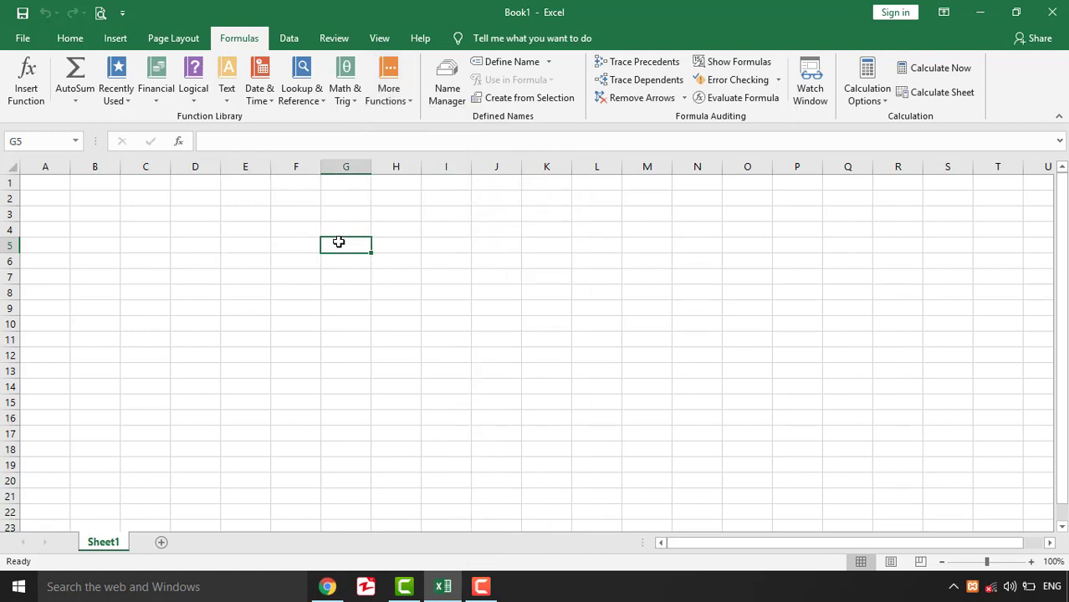
{"action": "left_click", "coordinate": [245, 242]}
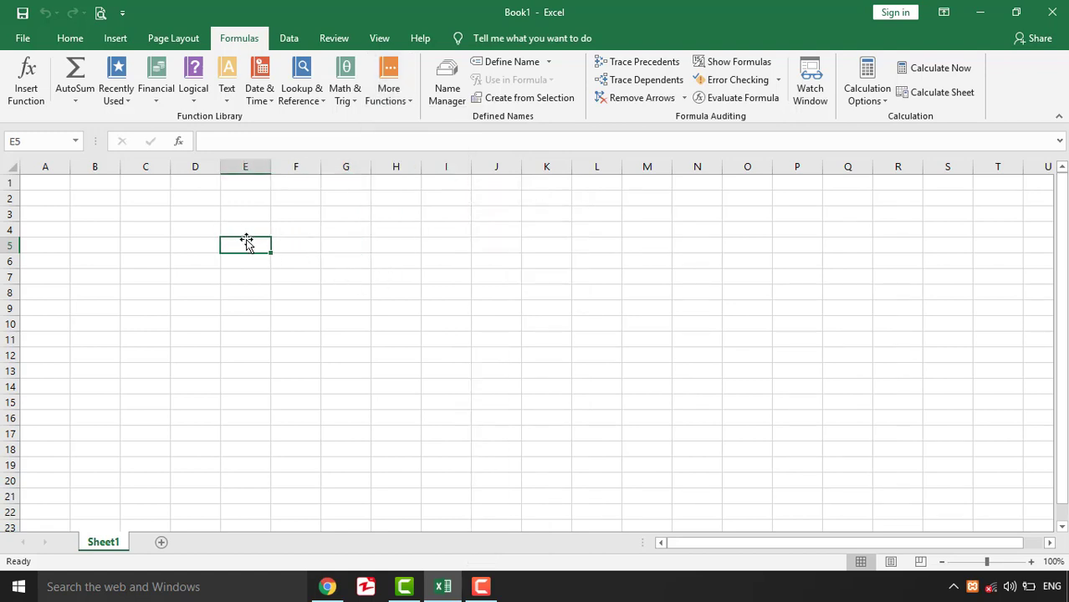
{"action": "left_click", "coordinate": [257, 344]}
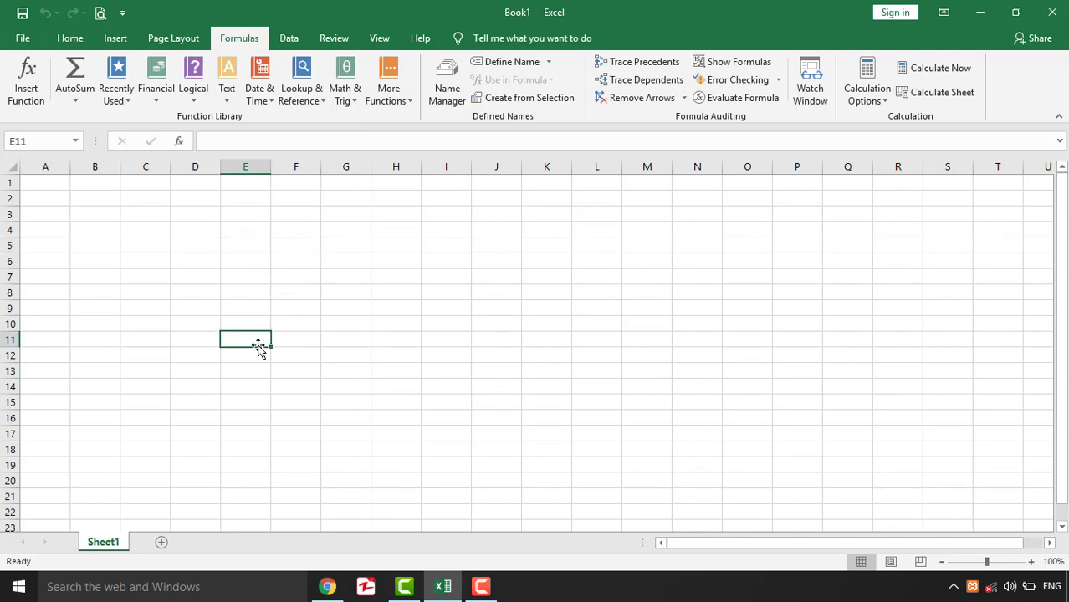
{"action": "left_click", "coordinate": [255, 321]}
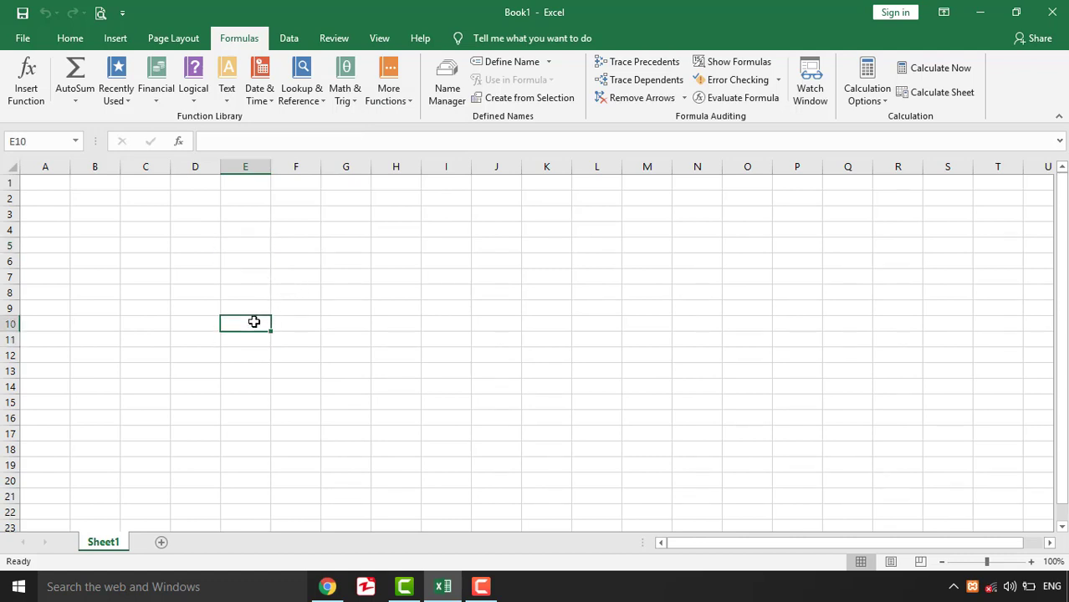
{"action": "left_click", "coordinate": [257, 289]}
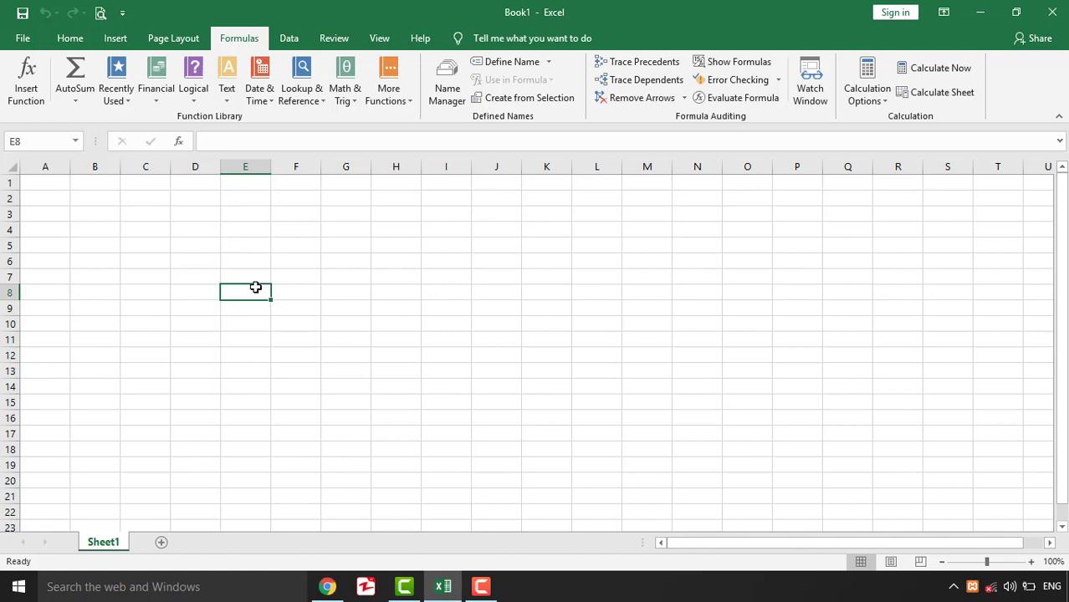
{"action": "left_click", "coordinate": [260, 248]}
{"action": "left_click", "coordinate": [261, 289]}
{"action": "left_click", "coordinate": [258, 275]}
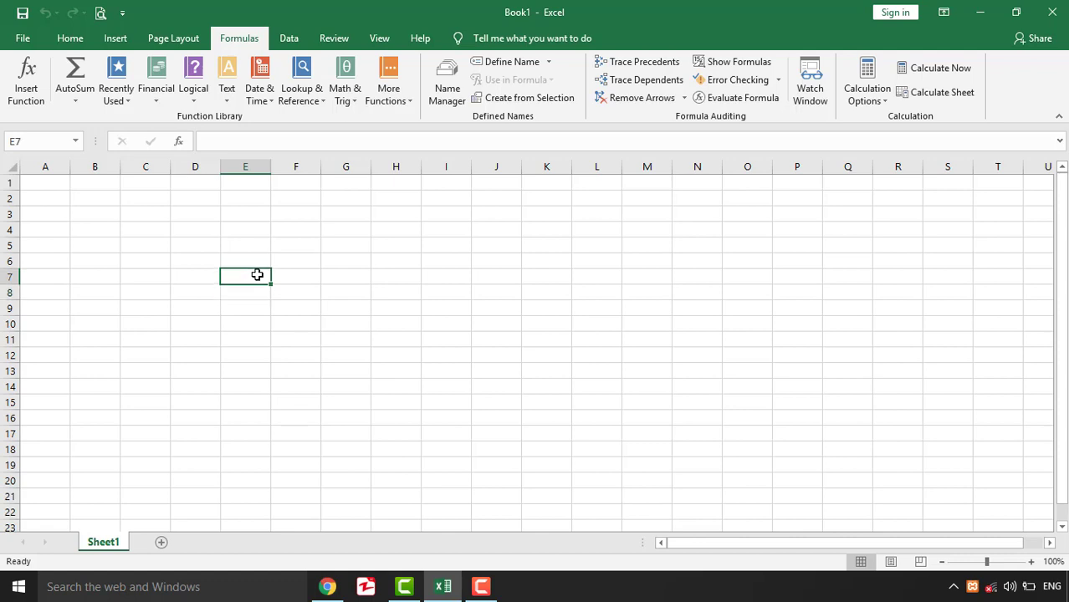
{"action": "left_click", "coordinate": [261, 260]}
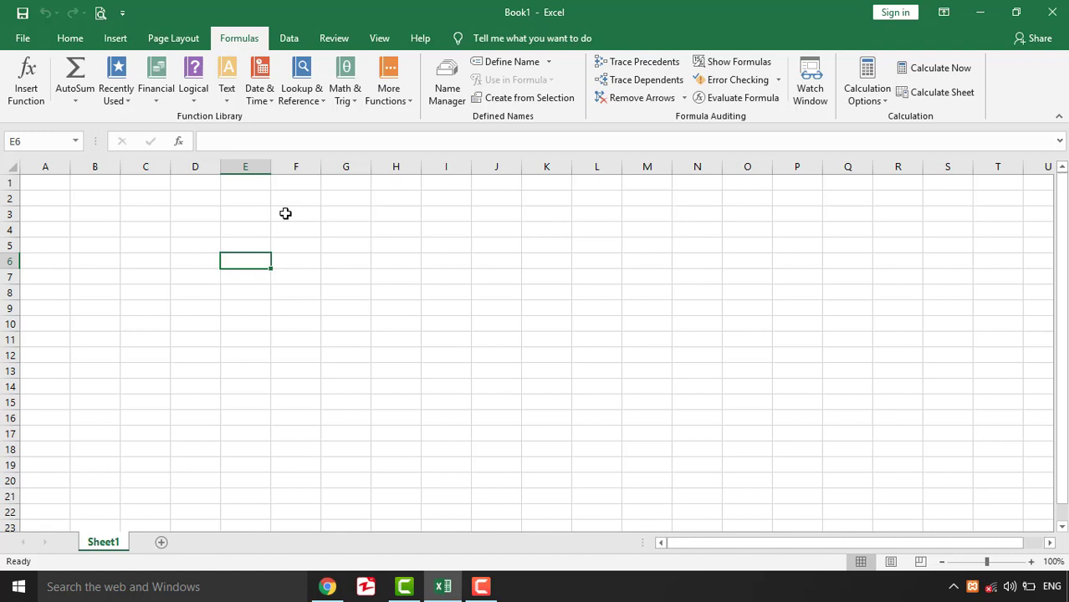
Step: Enter =4+5 in E6 so it shows 9
{"action": "type", "text": "="}
{"action": "key", "text": "BackSpace"}
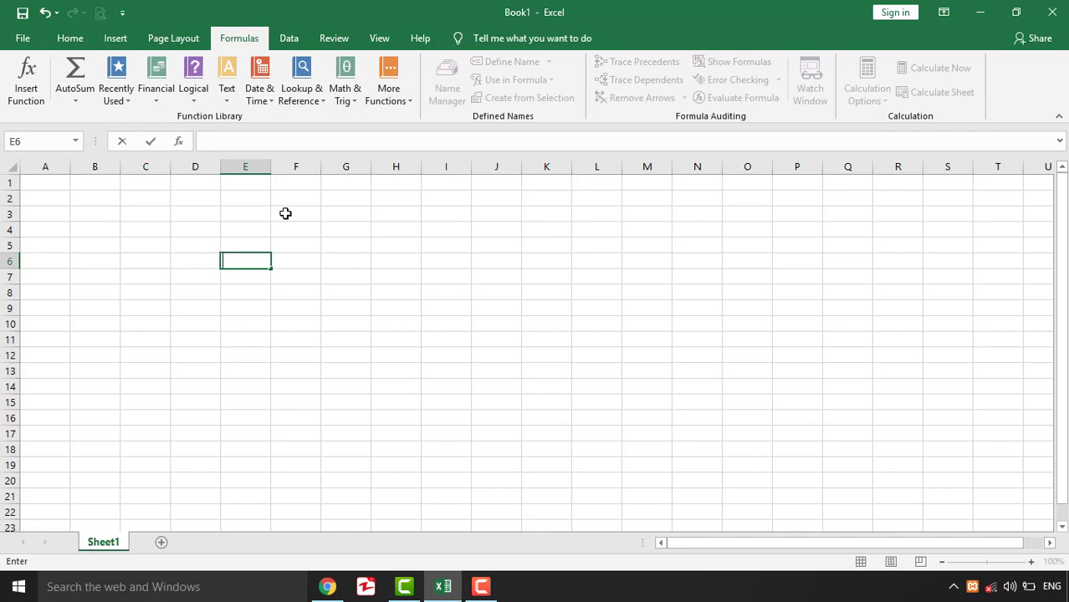
{"action": "type", "text": "="}
{"action": "key", "text": "BackSpace"}
{"action": "type", "text": "="}
{"action": "type", "text": "4+5"}
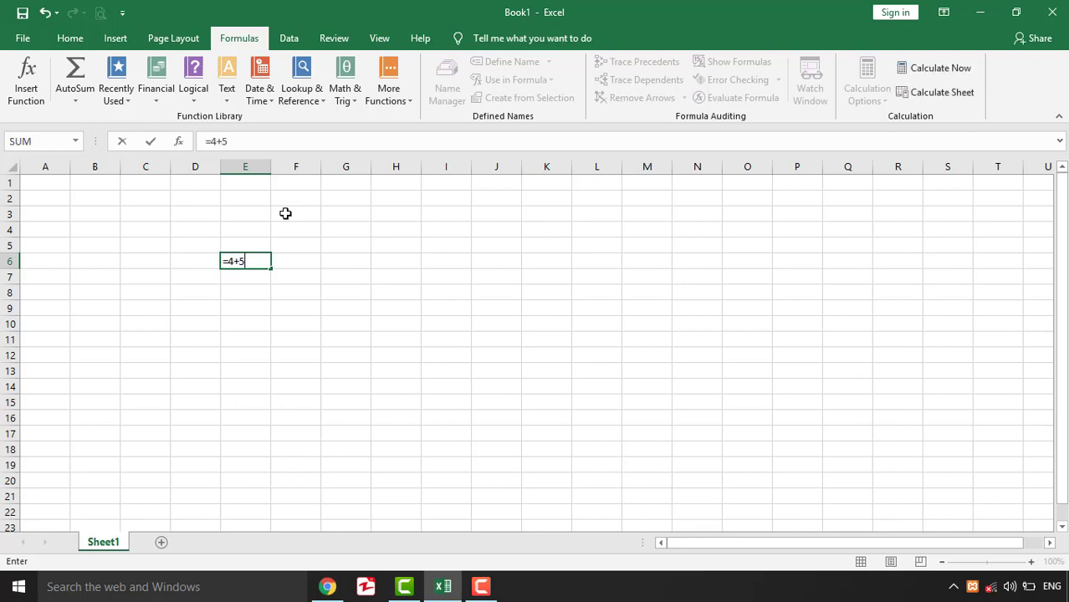
{"action": "key", "text": "Return"}
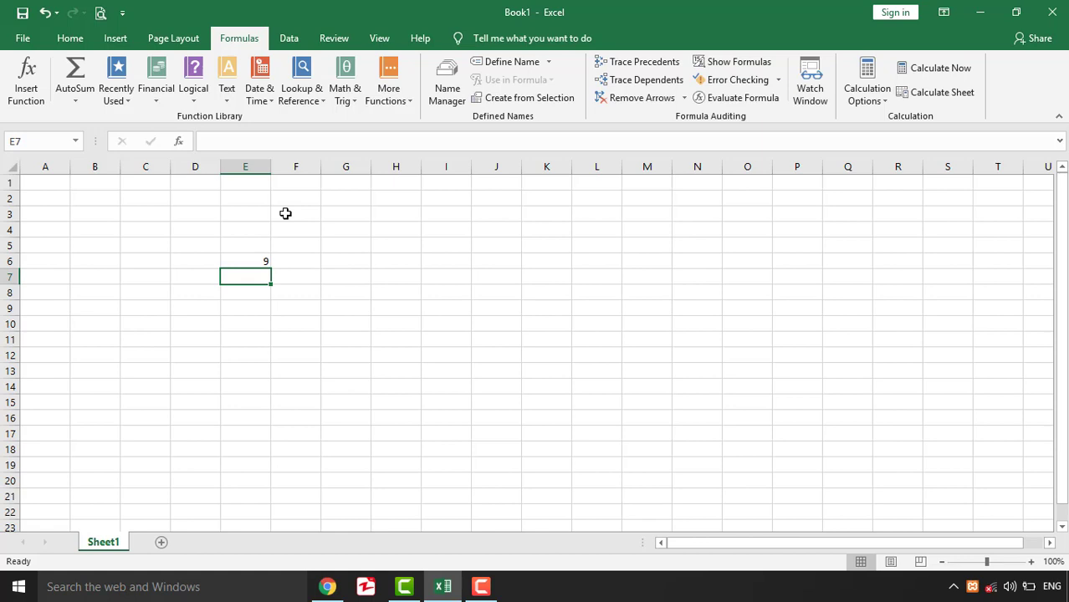
Step: Re-enter +4+5 in E6 twice, confirming it still returns 9
{"action": "key", "text": "Up"}
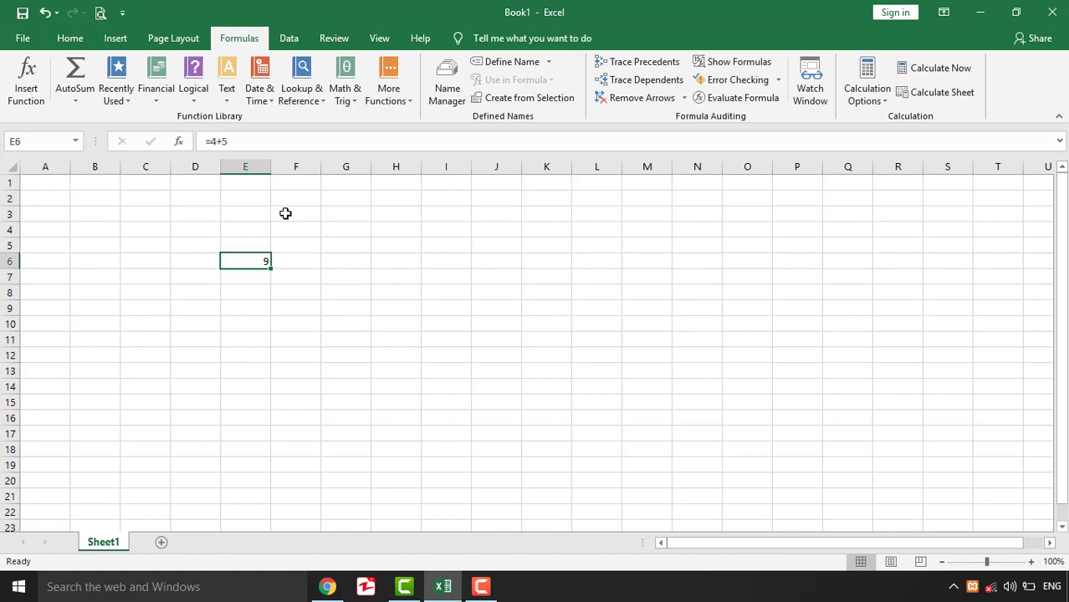
{"action": "type", "text": "+4+"}
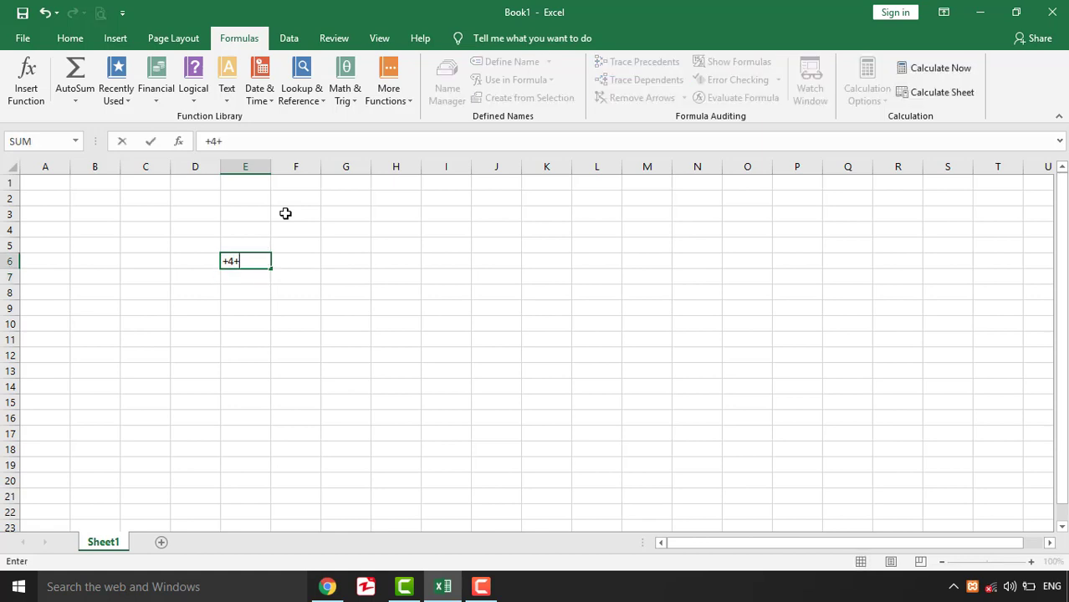
{"action": "type", "text": "5"}
{"action": "key", "text": "Return"}
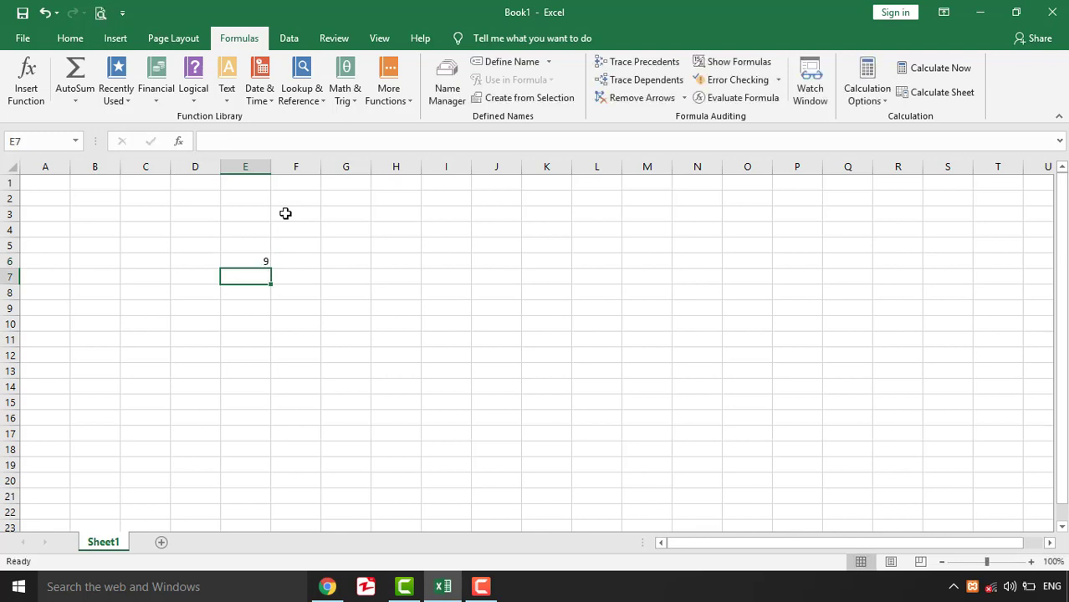
{"action": "key", "text": "Up"}
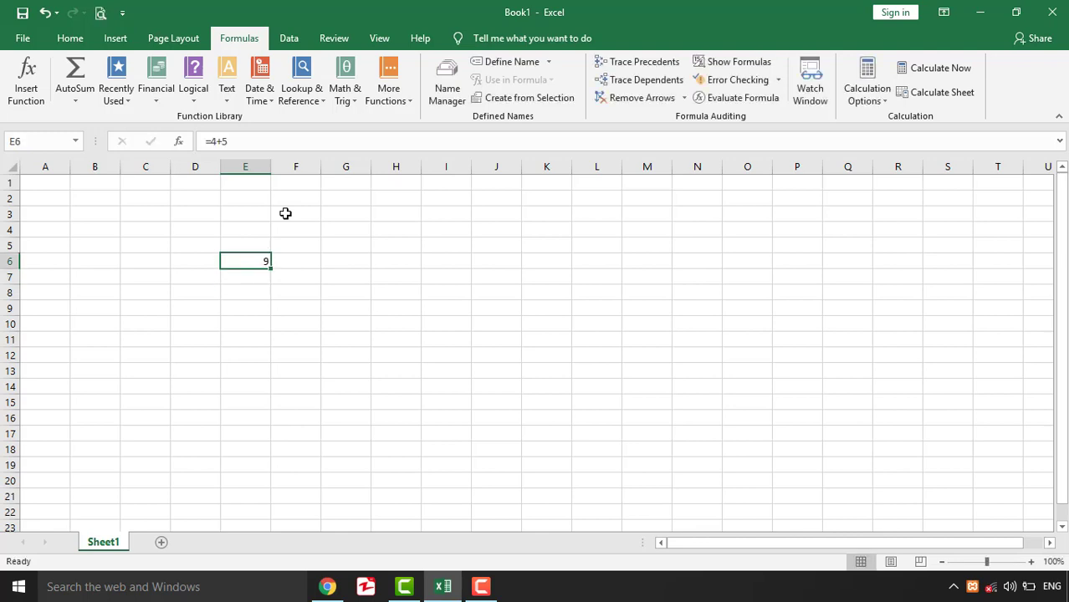
{"action": "type", "text": "+4+"}
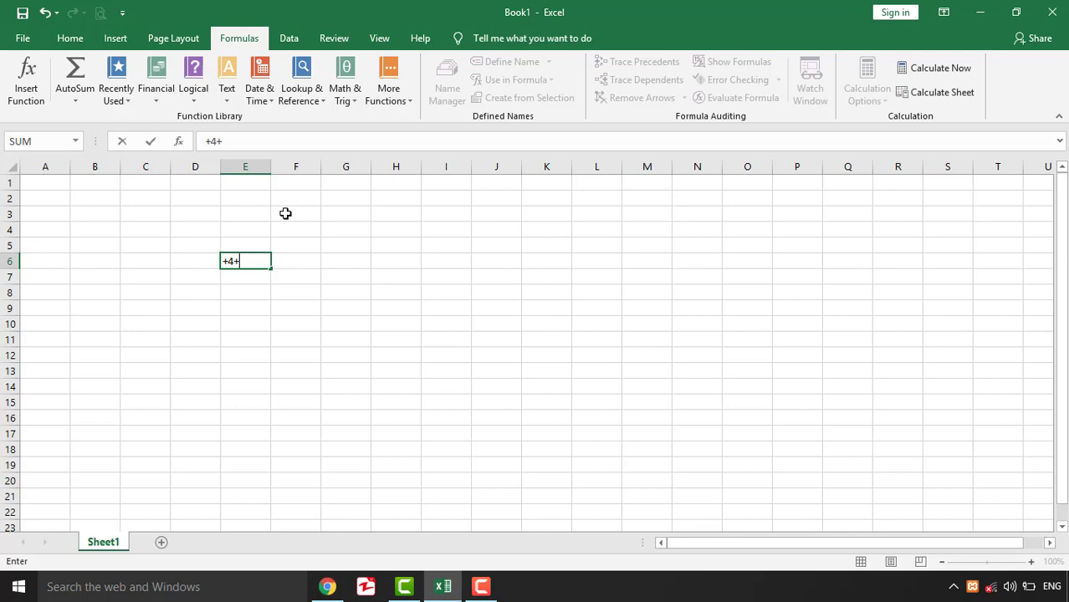
{"action": "type", "text": "5"}
{"action": "key", "text": "Return"}
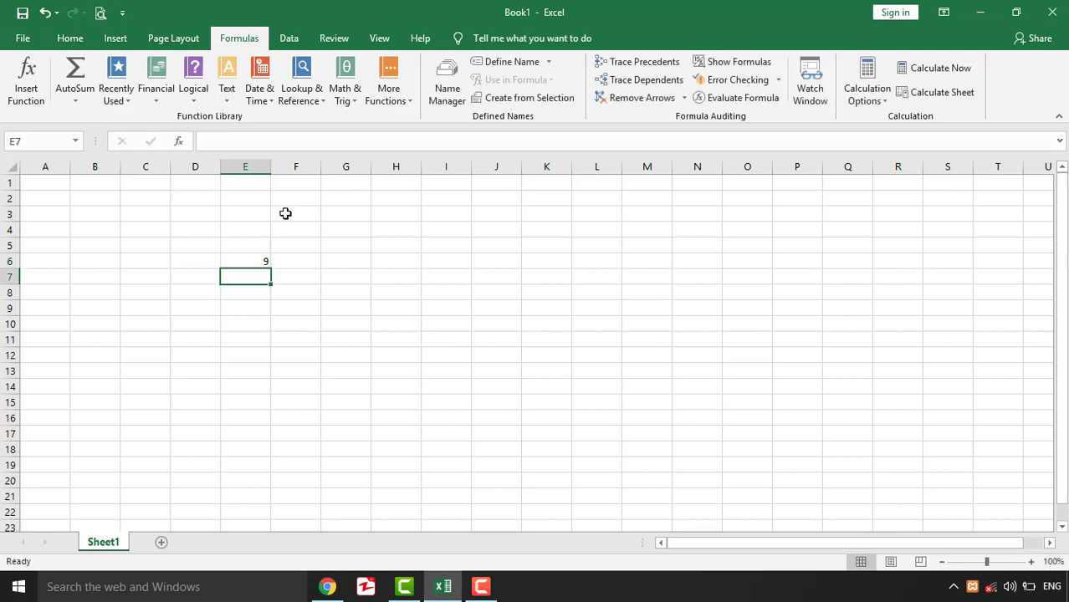
{"action": "key", "text": "Up"}
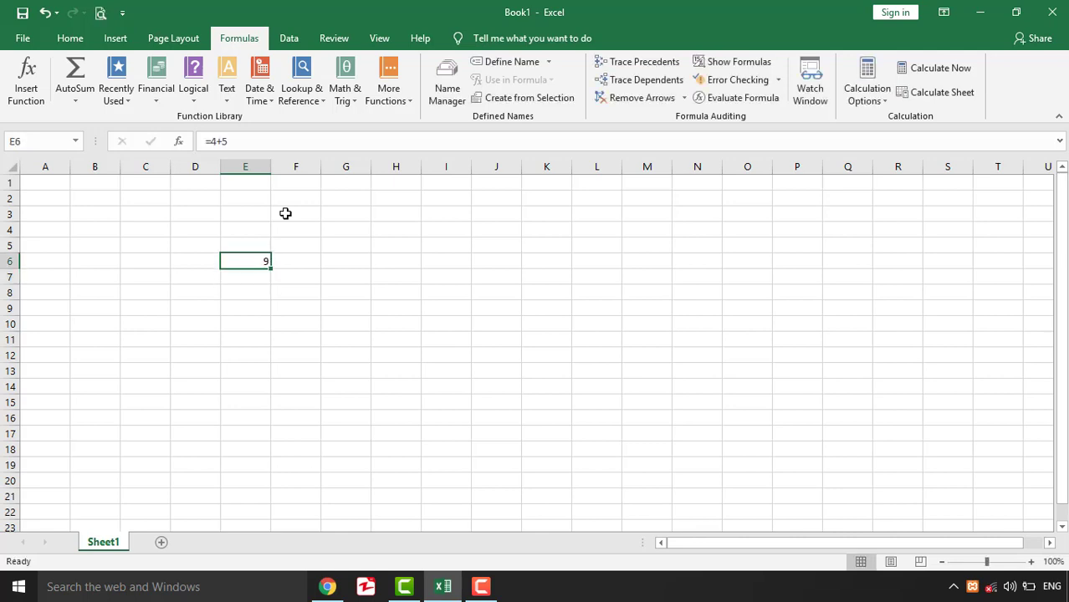
Step: Replace E6's formula with =-4+5 to show 1, then start a new formula there
{"action": "left_click", "coordinate": [215, 141]}
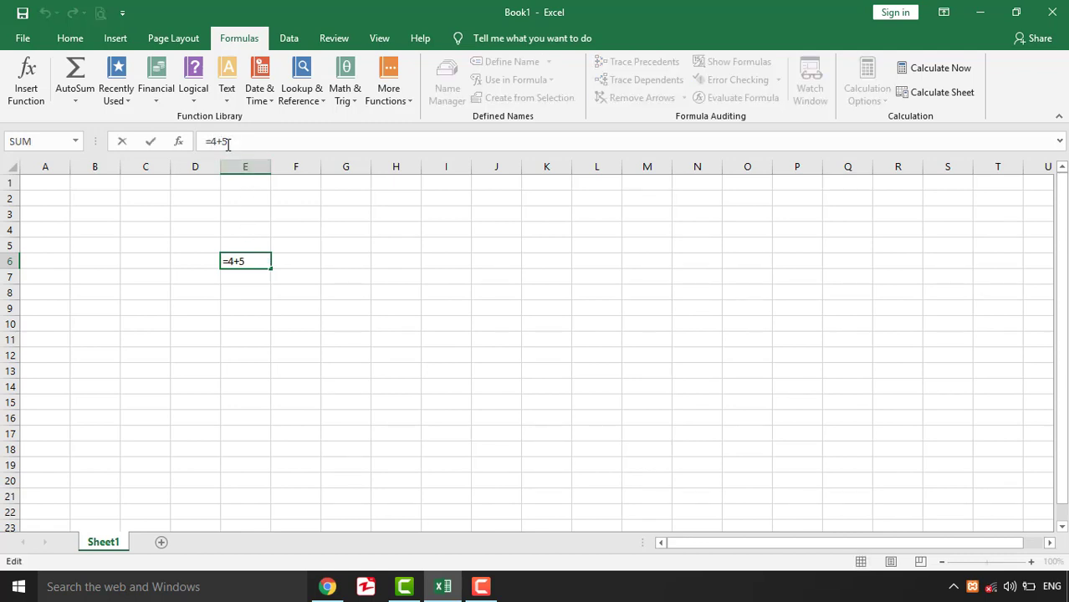
{"action": "left_click_drag", "start_coordinate": [248, 142], "coordinate": [100, 134]}
{"action": "type", "text": "-"}
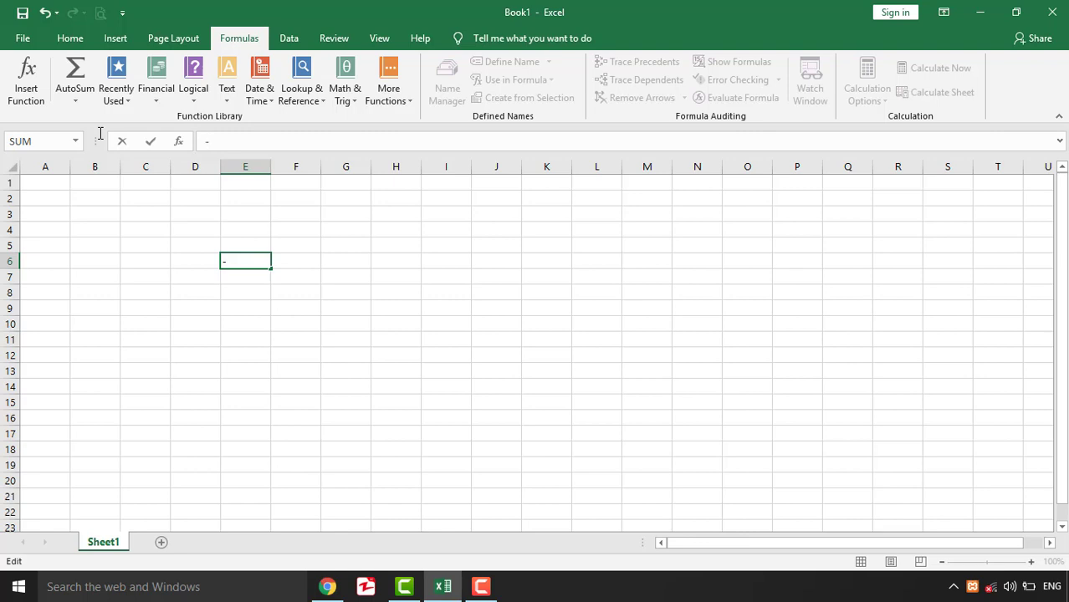
{"action": "type", "text": "4+5"}
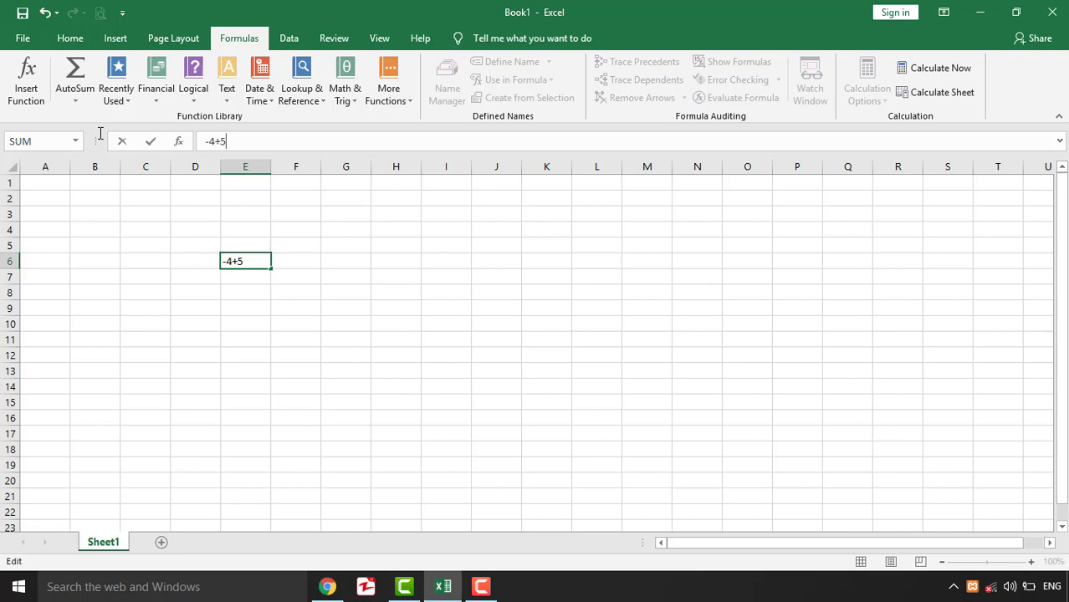
{"action": "key", "text": "Return"}
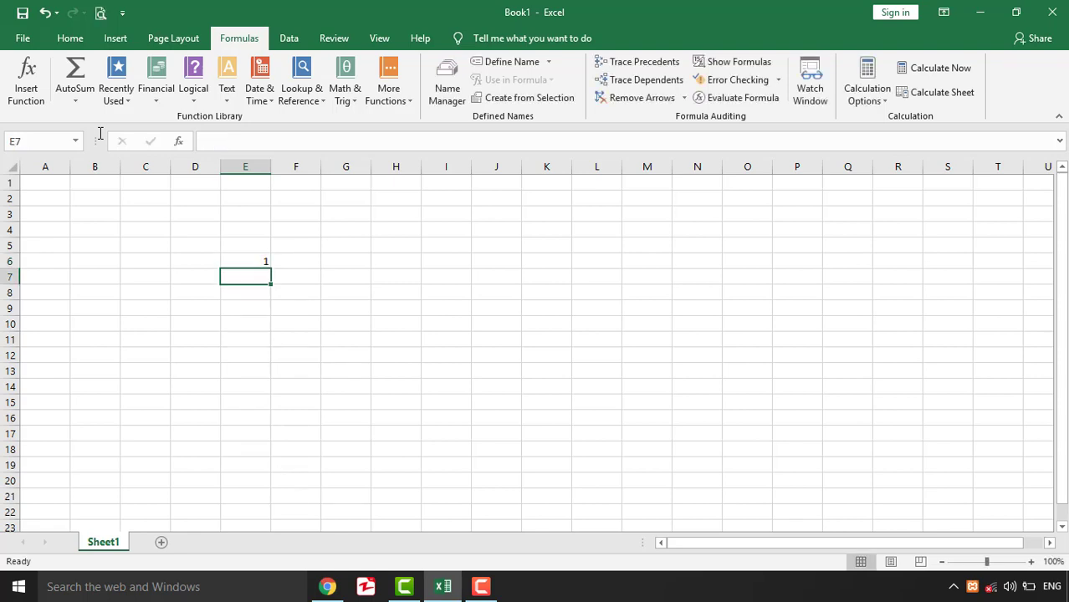
{"action": "key", "text": "Up"}
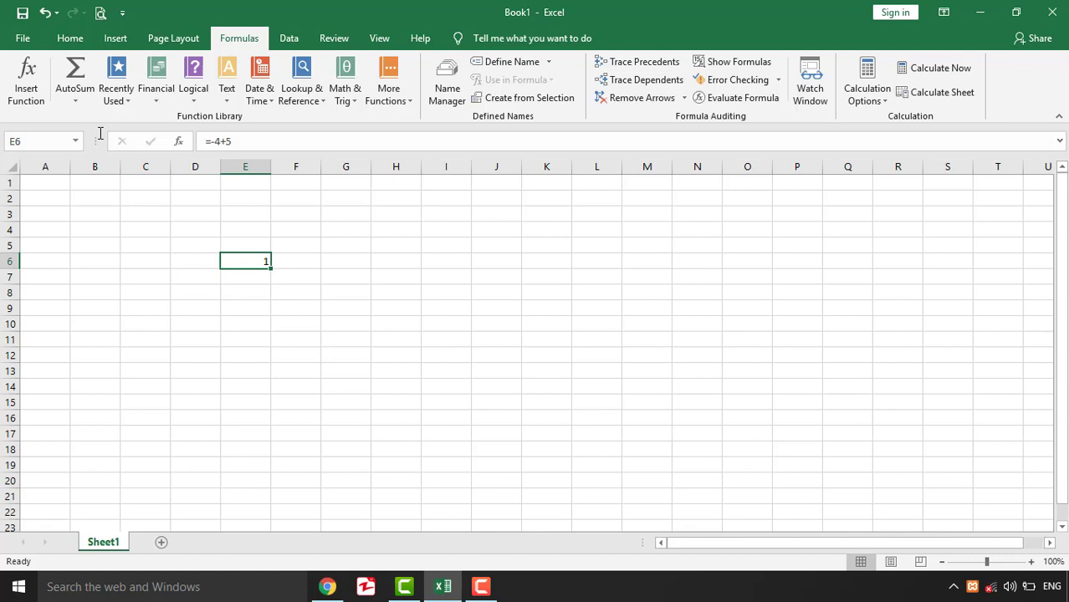
{"action": "type", "text": "="}
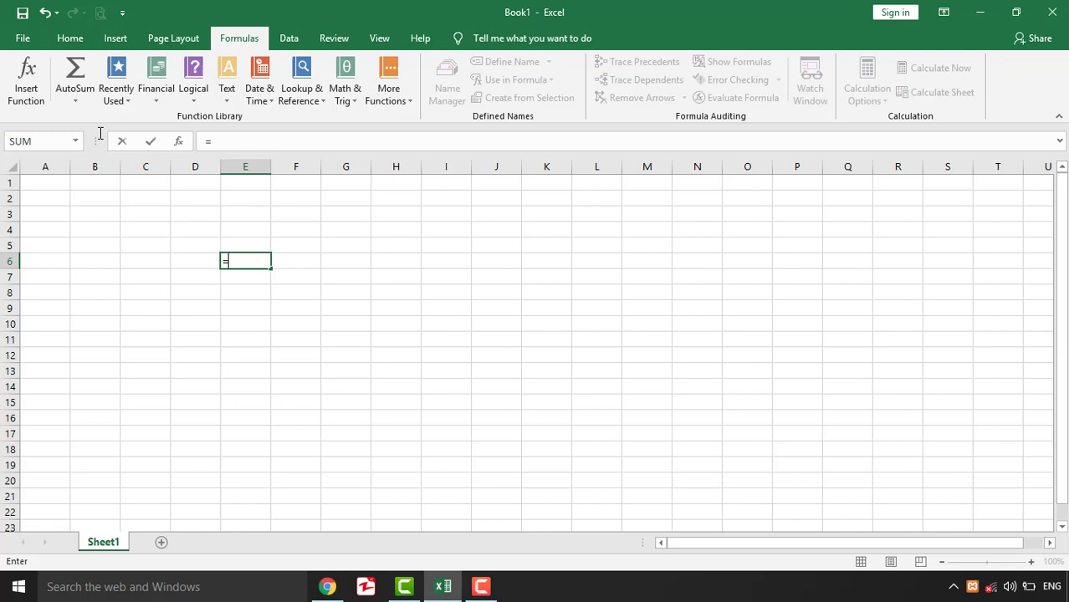
Step: Enter =5-4, =5*4, =4/5 and =78+45 in E6:E9, giving 1, 20, 0.8 and 123
{"action": "type", "text": "5"}
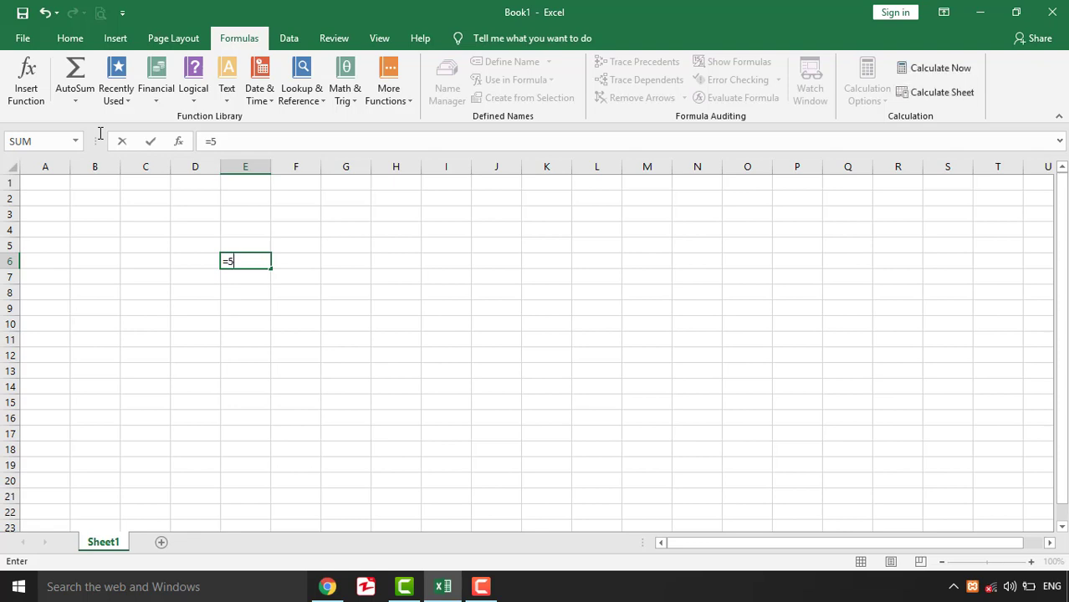
{"action": "type", "text": "-4"}
{"action": "key", "text": "Return"}
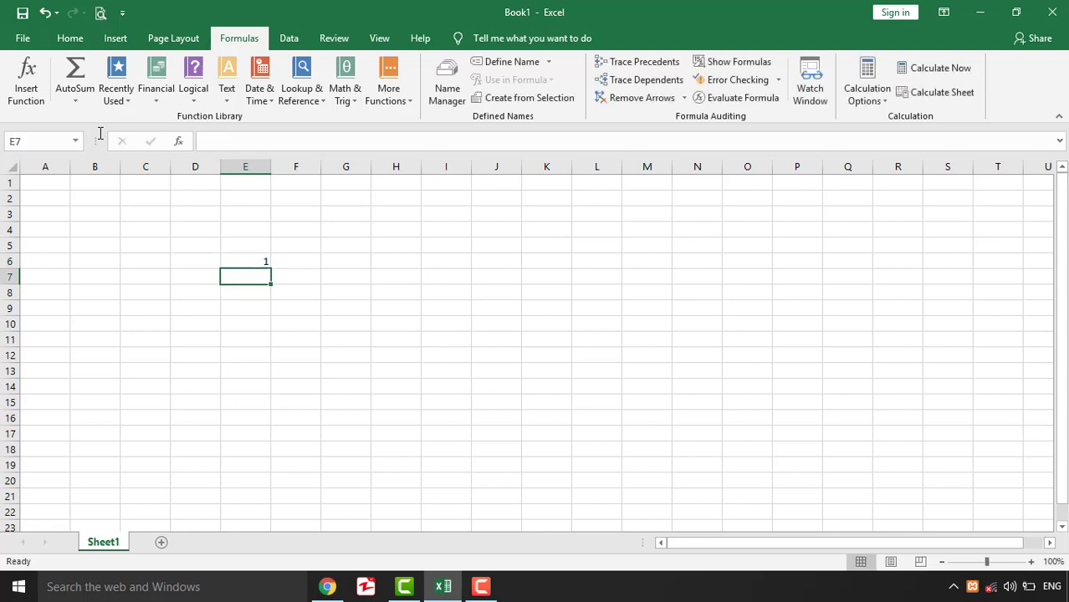
{"action": "type", "text": "="}
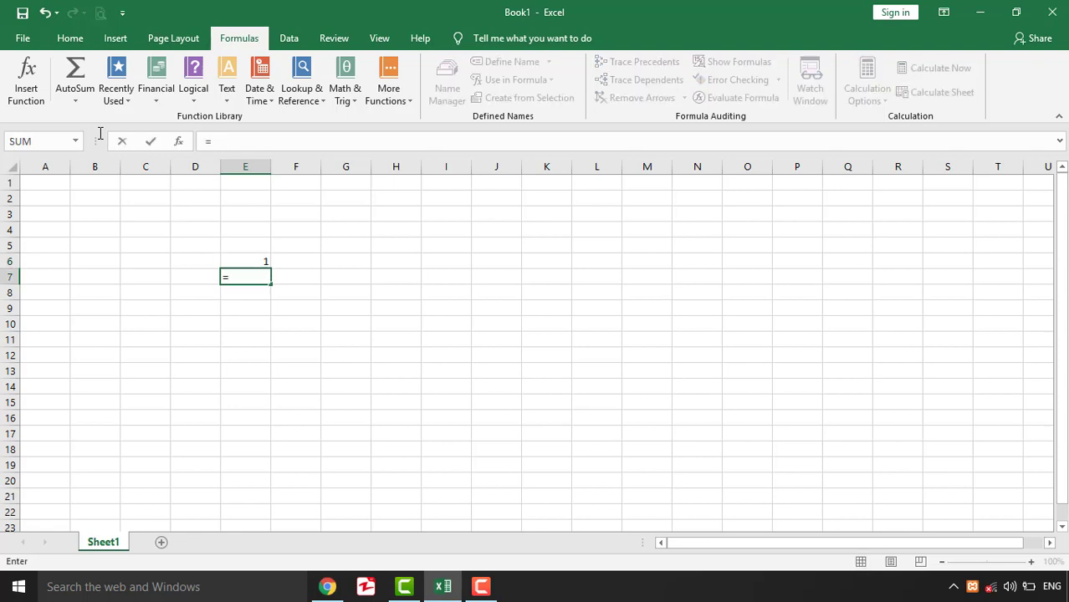
{"action": "type", "text": "5*4"}
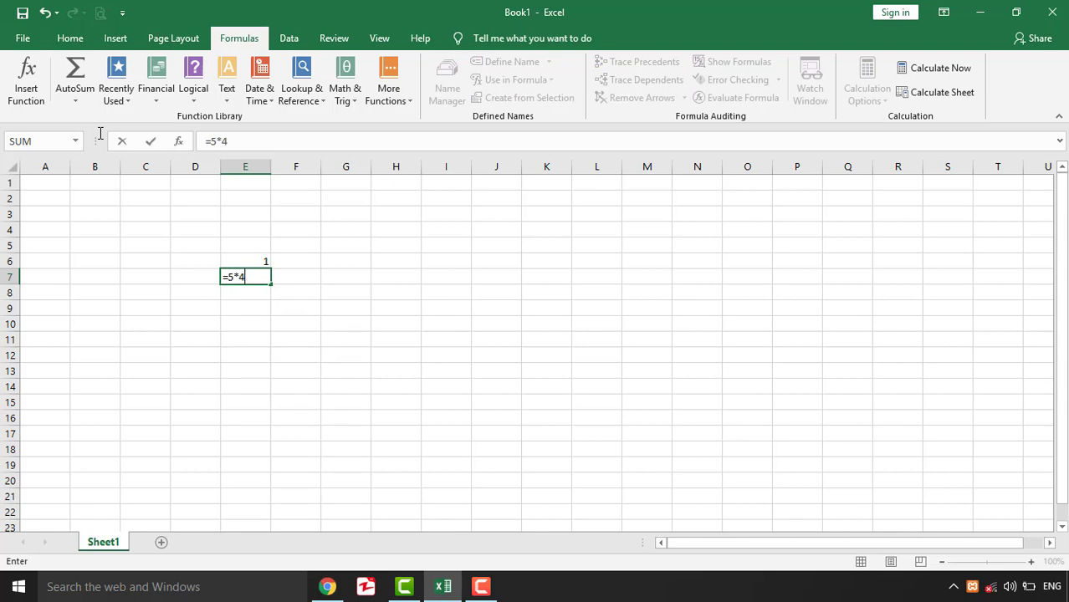
{"action": "key", "text": "Return"}
{"action": "type", "text": "="}
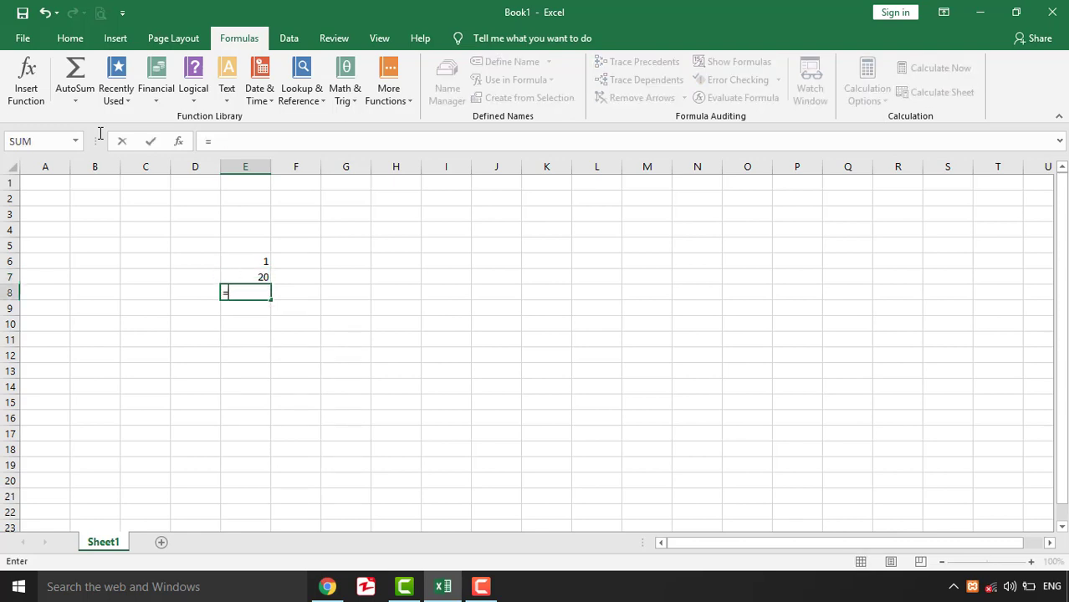
{"action": "type", "text": "4/"}
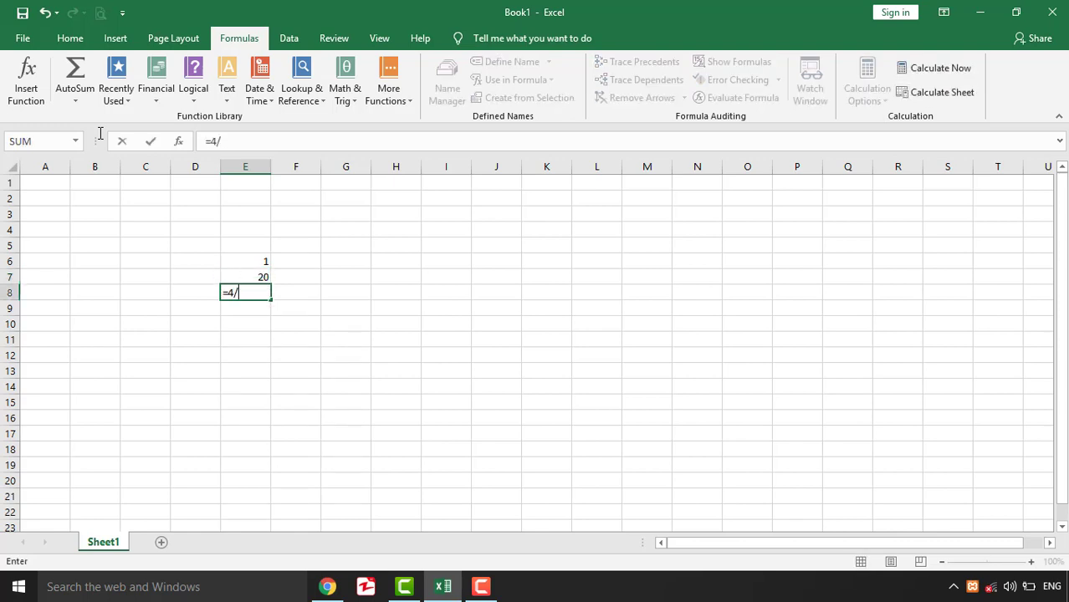
{"action": "type", "text": "5"}
{"action": "key", "text": "Return"}
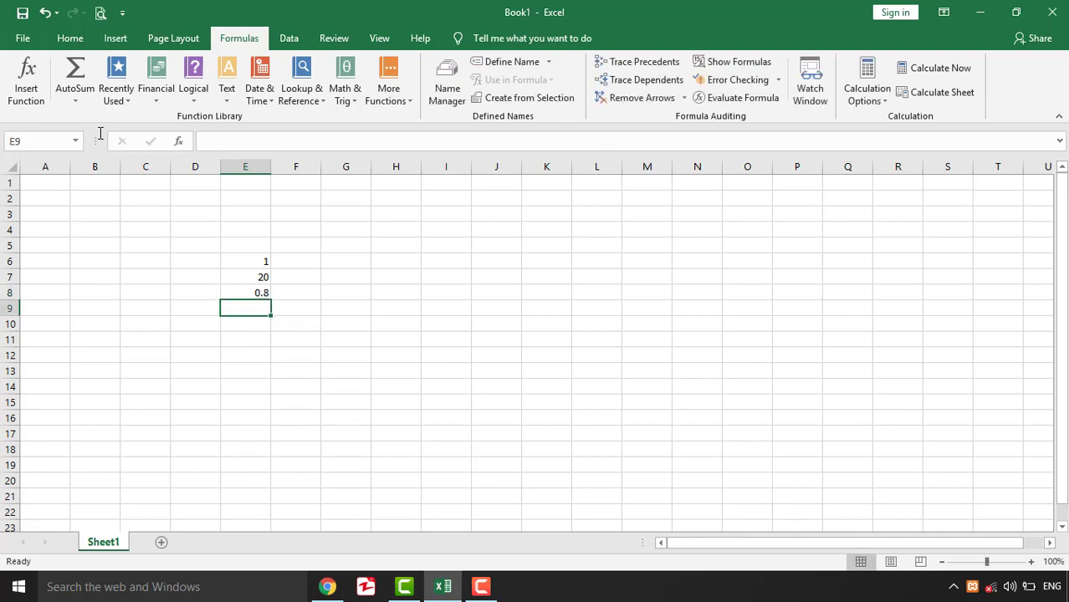
{"action": "type", "text": "="}
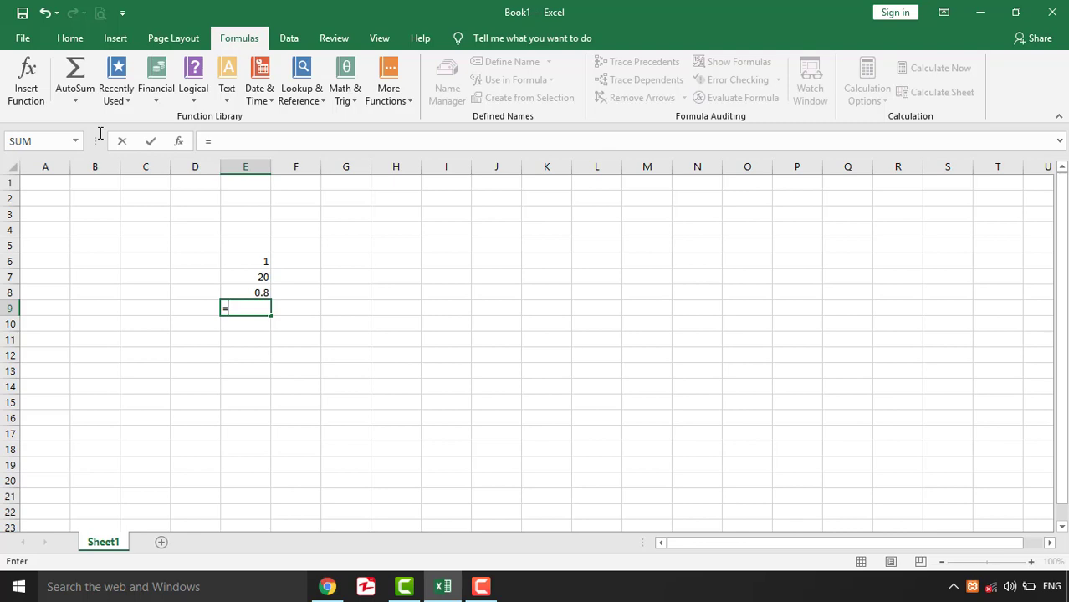
{"action": "type", "text": "78+4"}
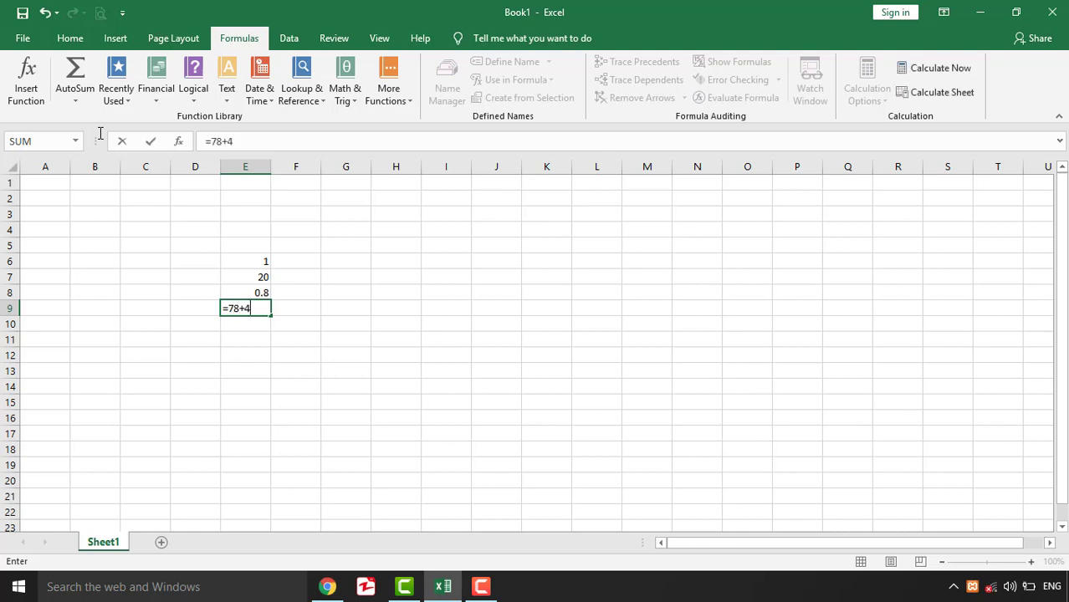
{"action": "type", "text": "5"}
{"action": "key", "text": "Return"}
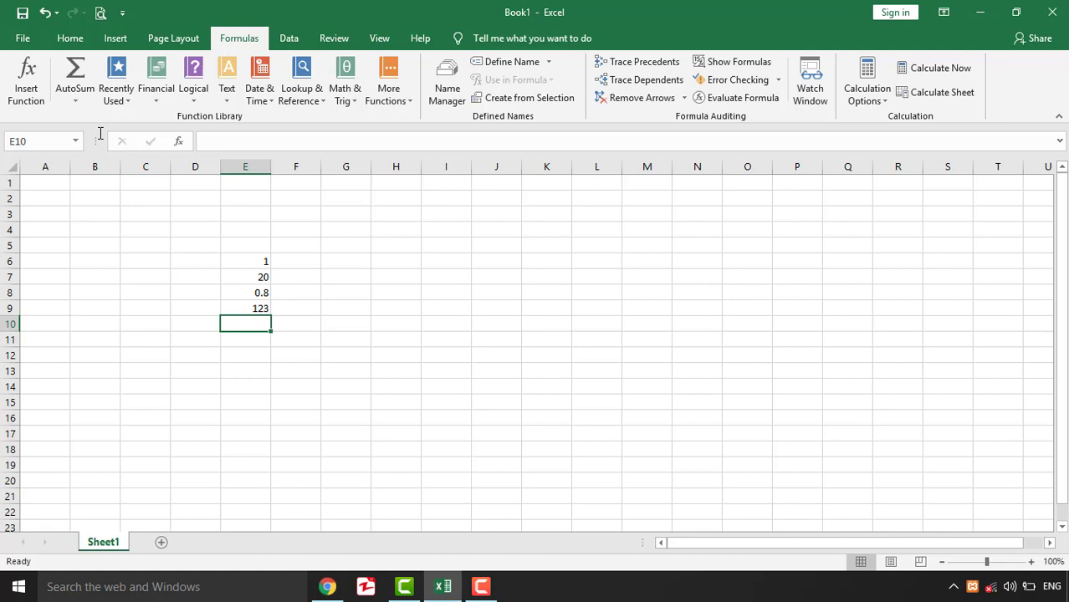
Step: Clear E6:E9 and enter 45 in both E6 and E7
{"action": "left_click_drag", "start_coordinate": [257, 261], "coordinate": [255, 300]}
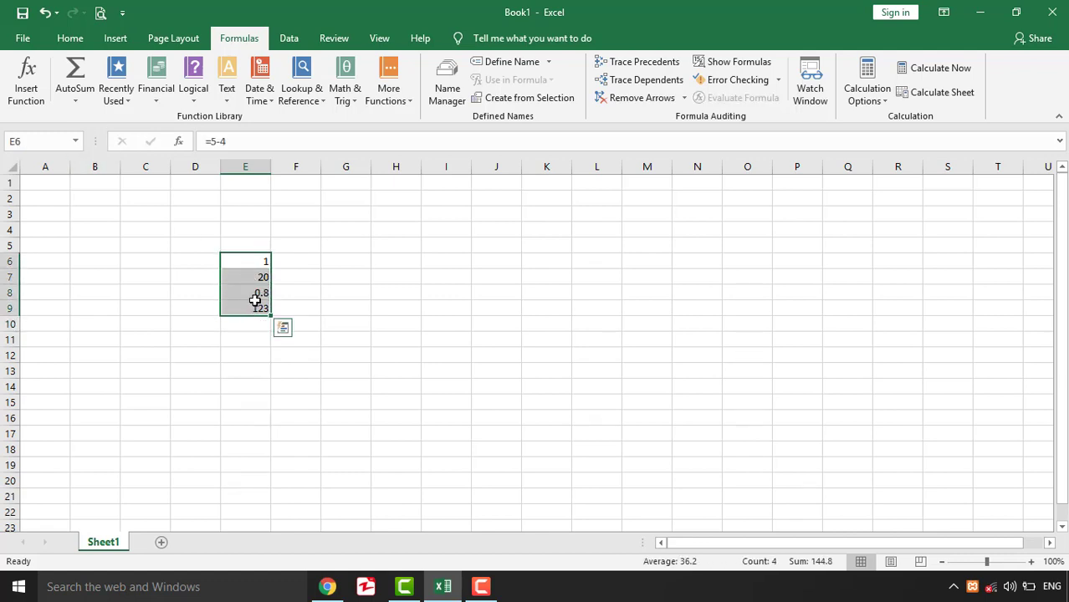
{"action": "key", "text": "Delete"}
{"action": "left_click", "coordinate": [252, 271]}
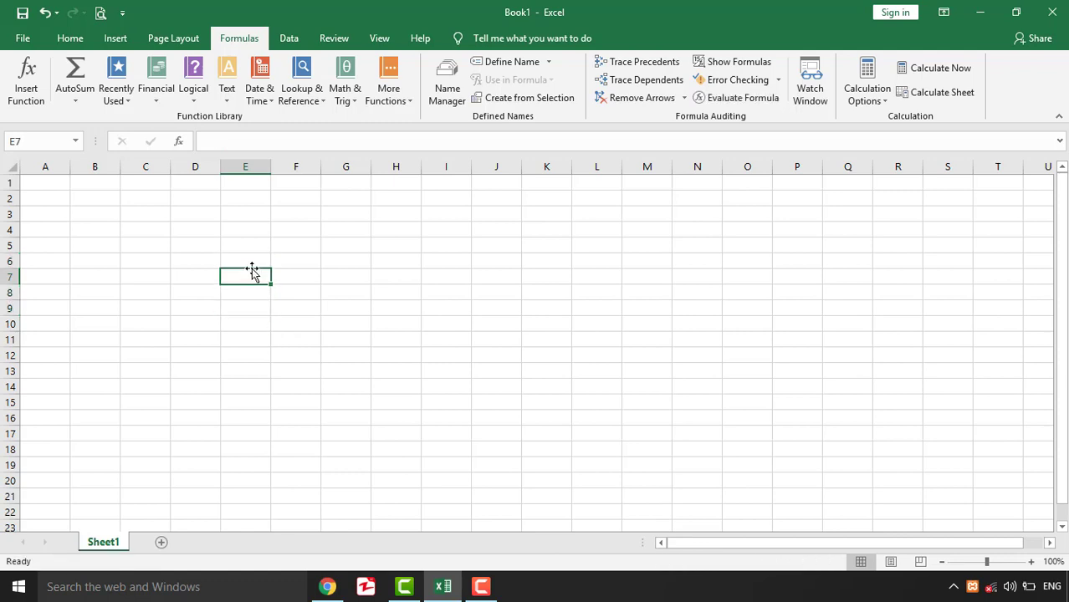
{"action": "left_click", "coordinate": [253, 262]}
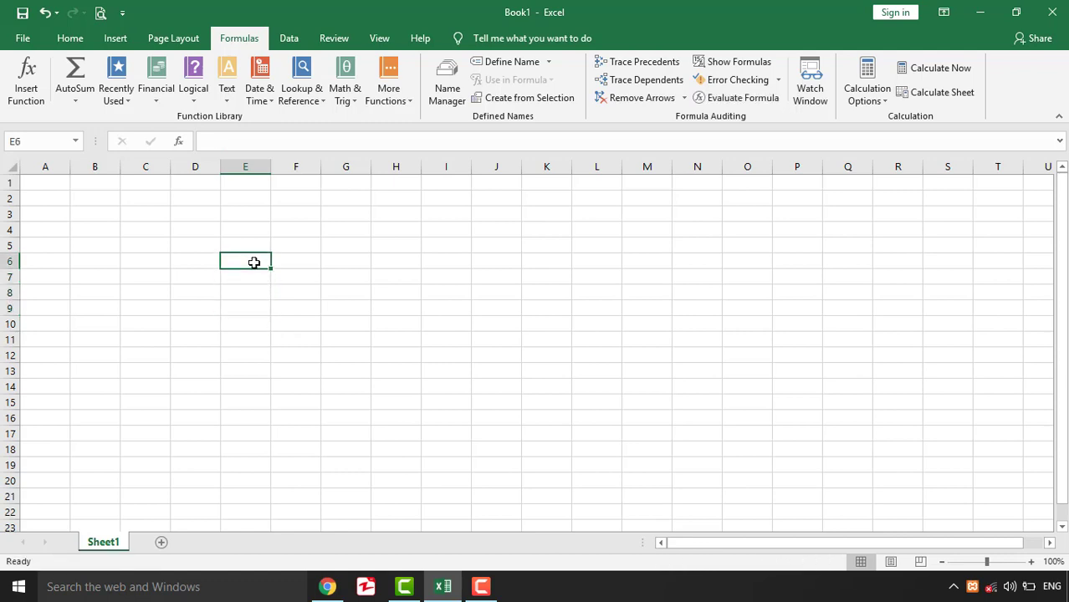
{"action": "type", "text": "45"}
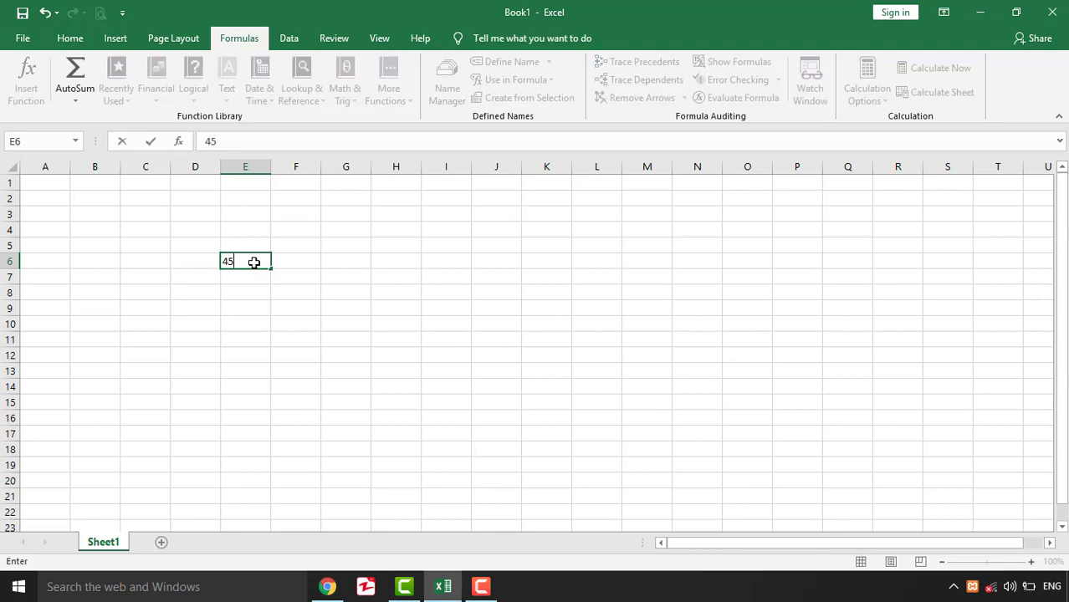
{"action": "key", "text": "Return"}
{"action": "type", "text": "45"}
{"action": "key", "text": "Return"}
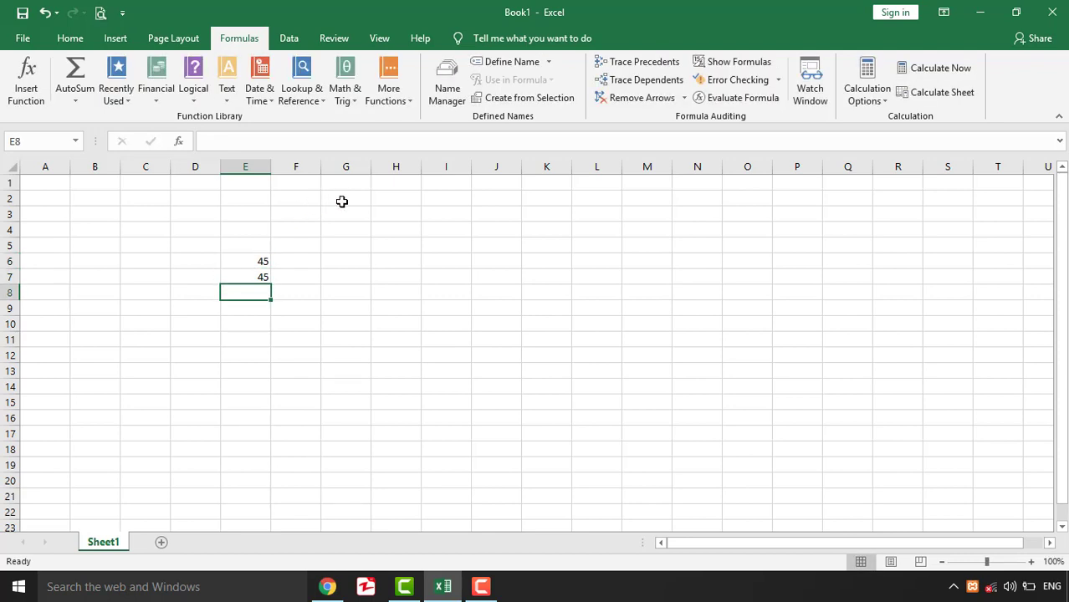
Step: Make E8 add E6 and E7 to show 90
{"action": "type", "text": "="}
{"action": "key", "text": "Up"}
{"action": "key", "text": "Up"}
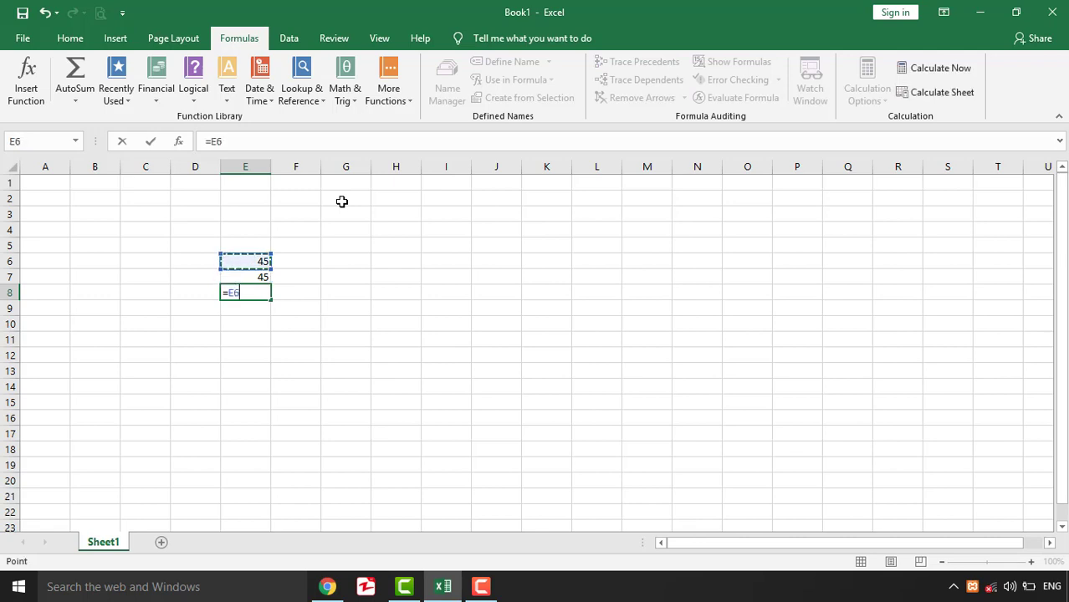
{"action": "type", "text": "+"}
{"action": "key", "text": "Up"}
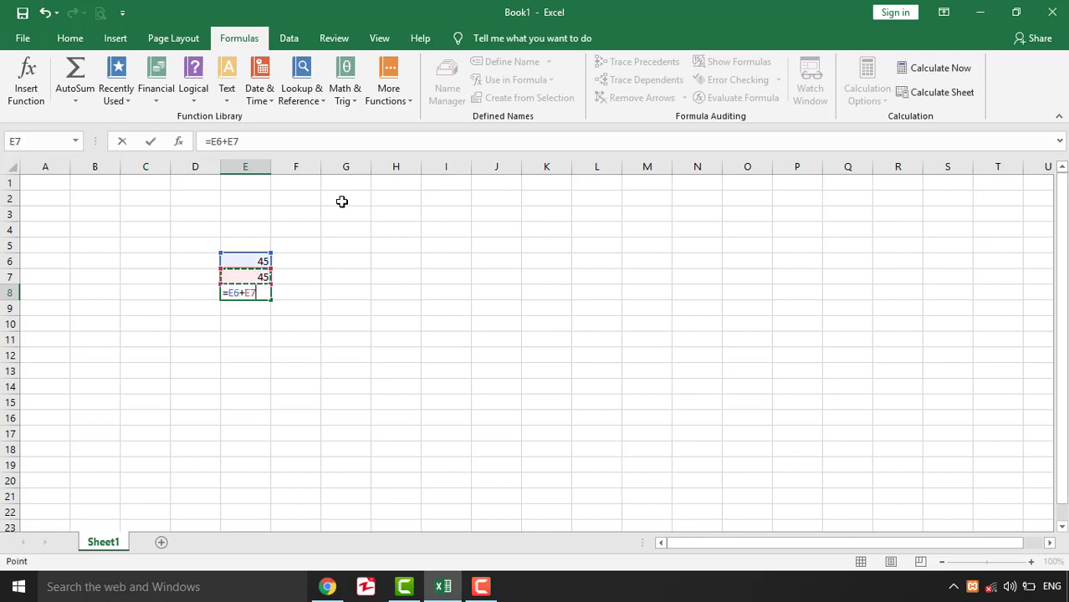
{"action": "key", "text": "Return"}
{"action": "key", "text": "Up"}
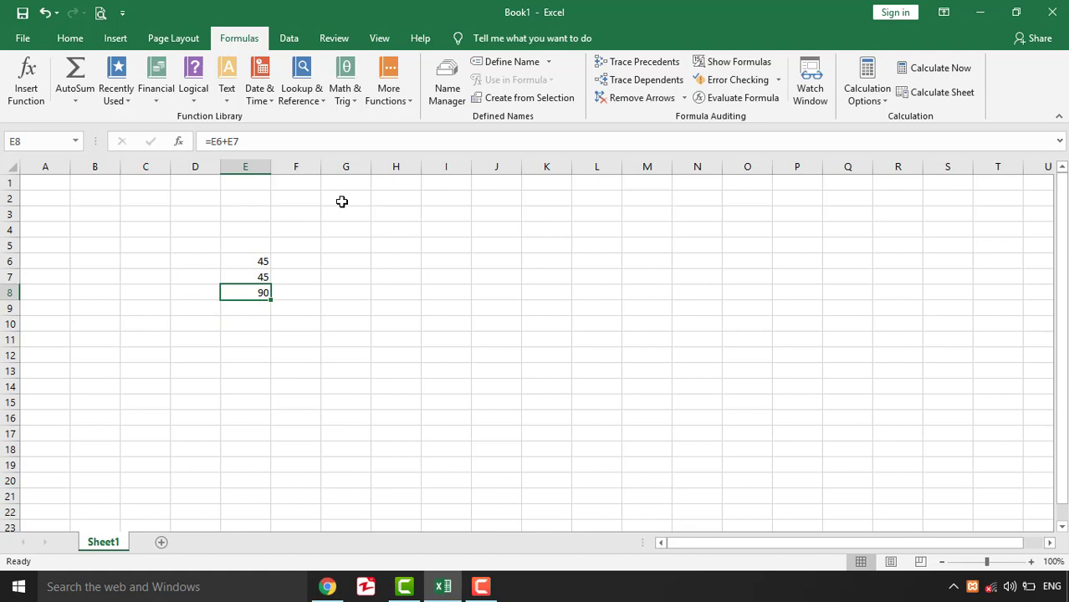
{"action": "type", "text": "="}
{"action": "key", "text": "Up"}
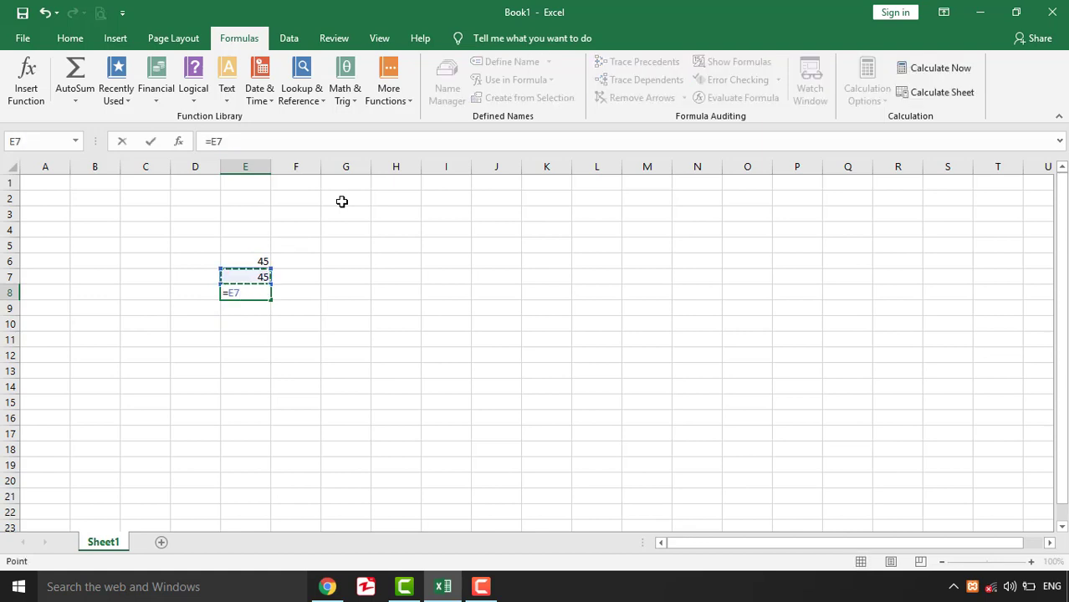
Step: Make E8 compute =E6-E7, returning 0
{"action": "left_click", "coordinate": [249, 257]}
{"action": "left_click", "coordinate": [253, 276]}
{"action": "left_click", "coordinate": [257, 258]}
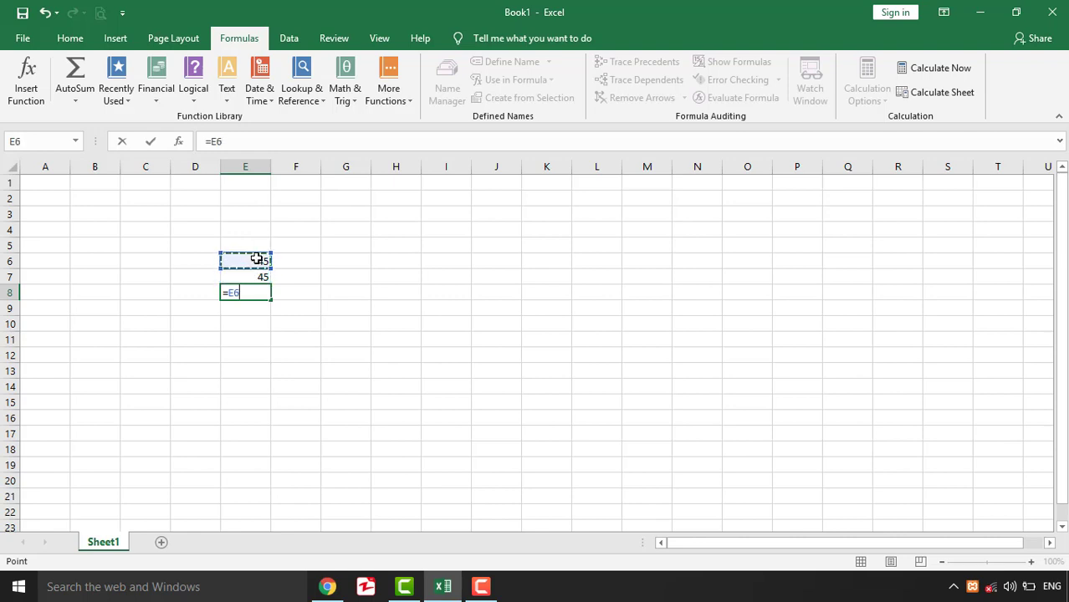
{"action": "left_click", "coordinate": [256, 257]}
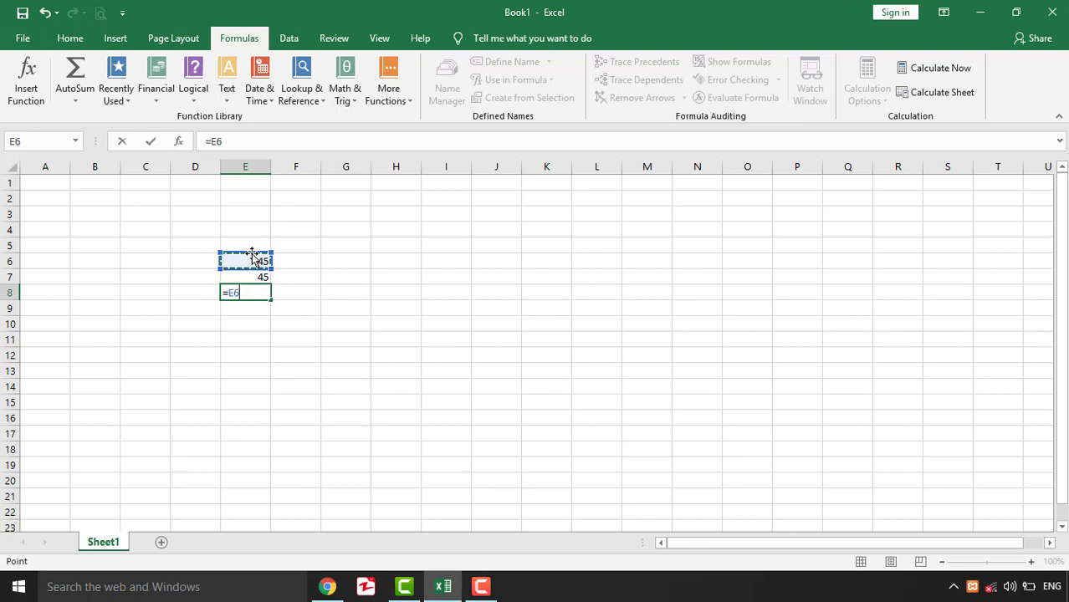
{"action": "type", "text": "-"}
{"action": "left_click", "coordinate": [244, 276]}
{"action": "key", "text": "Return"}
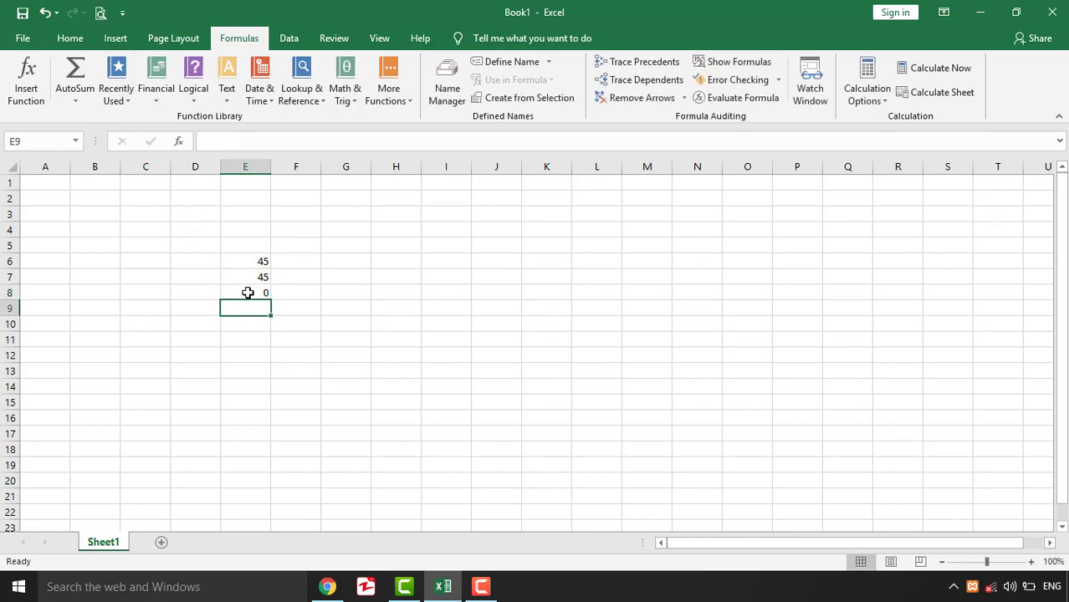
{"action": "left_click", "coordinate": [249, 292]}
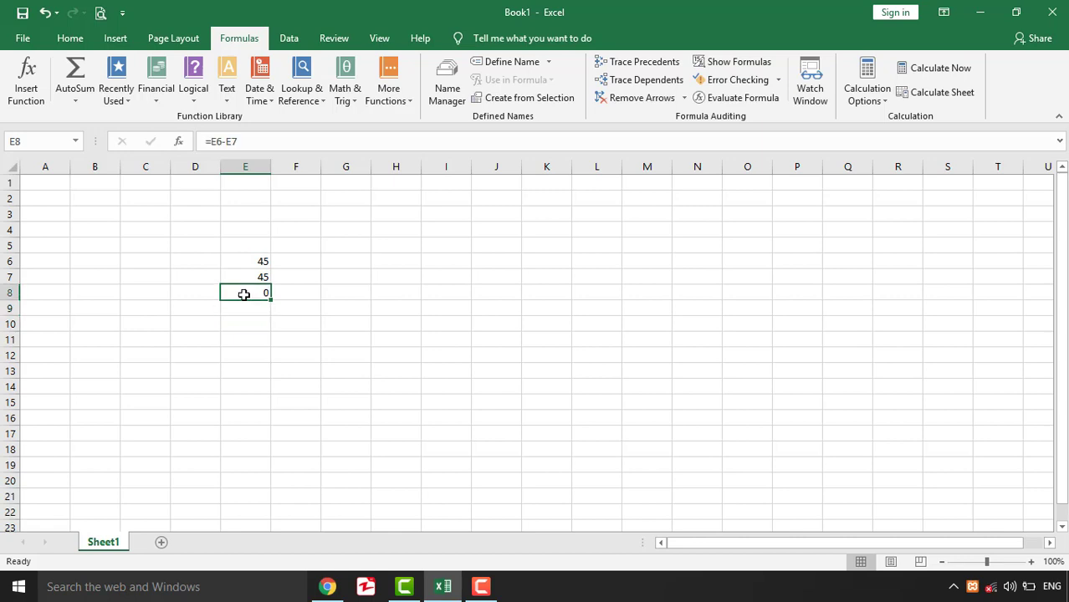
Step: Rewrite E8 as =E6*E7 so it displays 2025
{"action": "type", "text": "="}
{"action": "key", "text": "Up"}
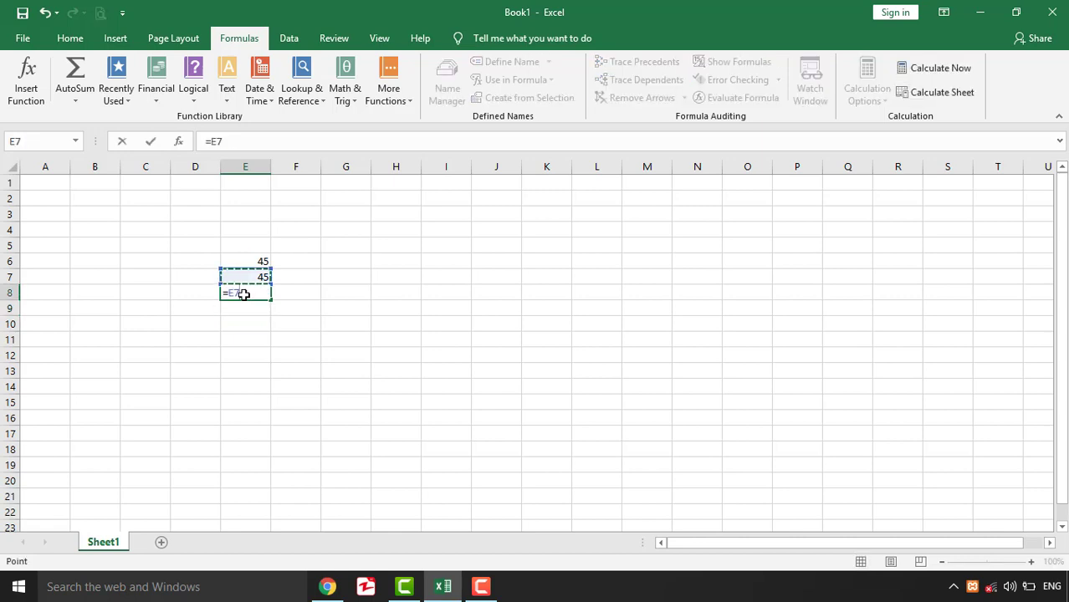
{"action": "left_click", "coordinate": [258, 260]}
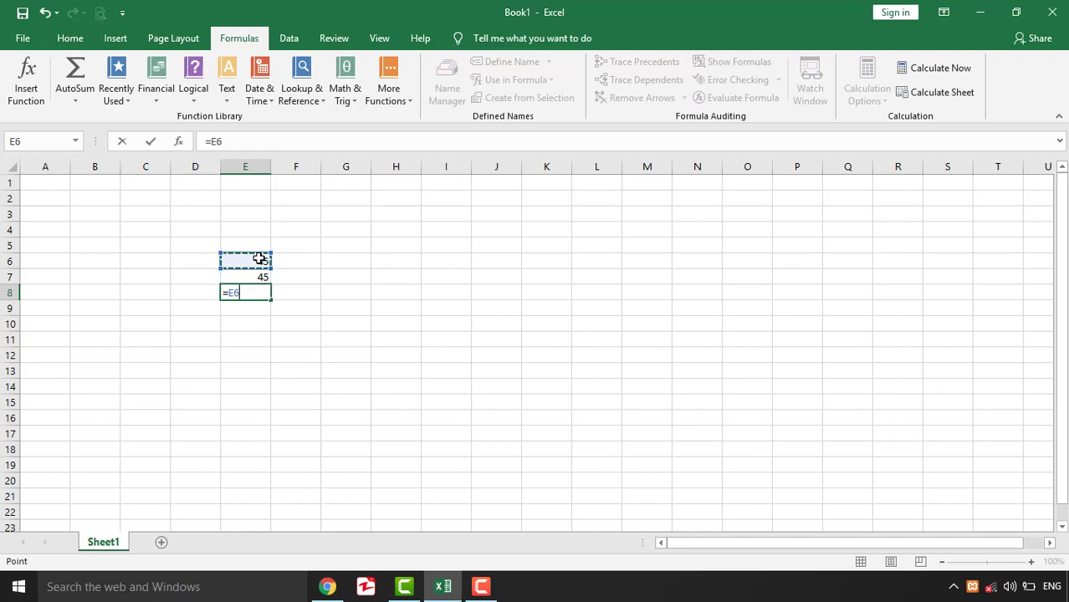
{"action": "type", "text": "*"}
{"action": "left_click", "coordinate": [250, 275]}
{"action": "key", "text": "Return"}
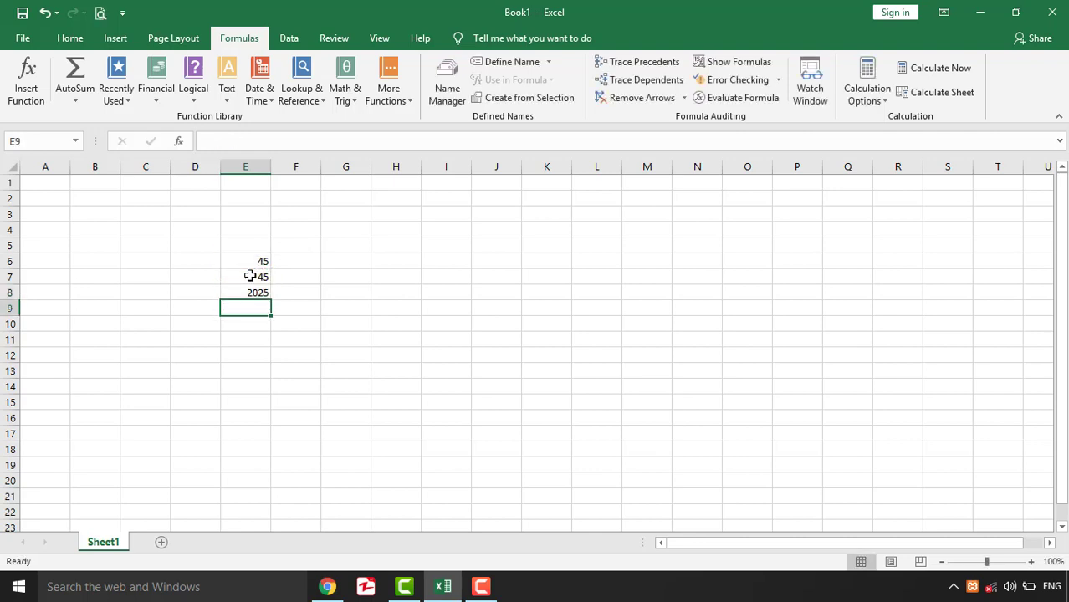
{"action": "left_click", "coordinate": [250, 292]}
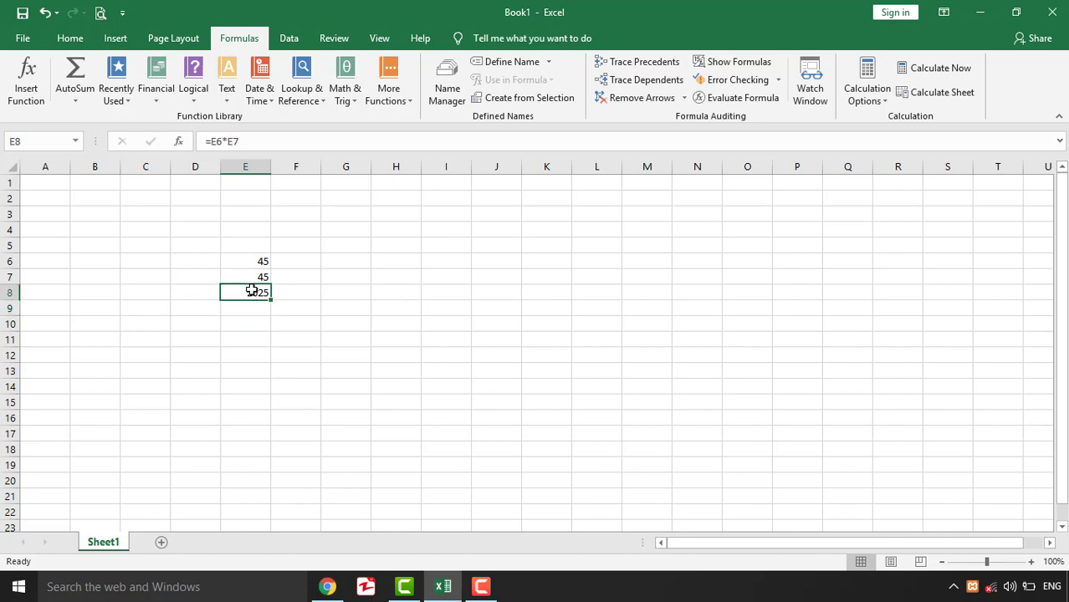
{"action": "left_click", "coordinate": [249, 265]}
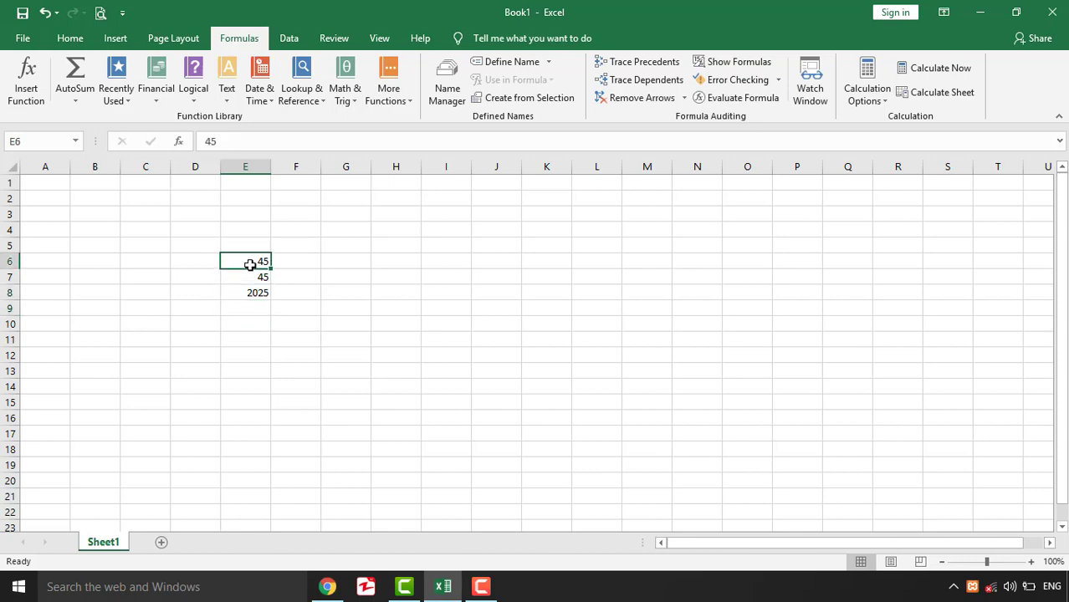
Step: Enter 41 in E6 and 74 in E7
{"action": "type", "text": "4"}
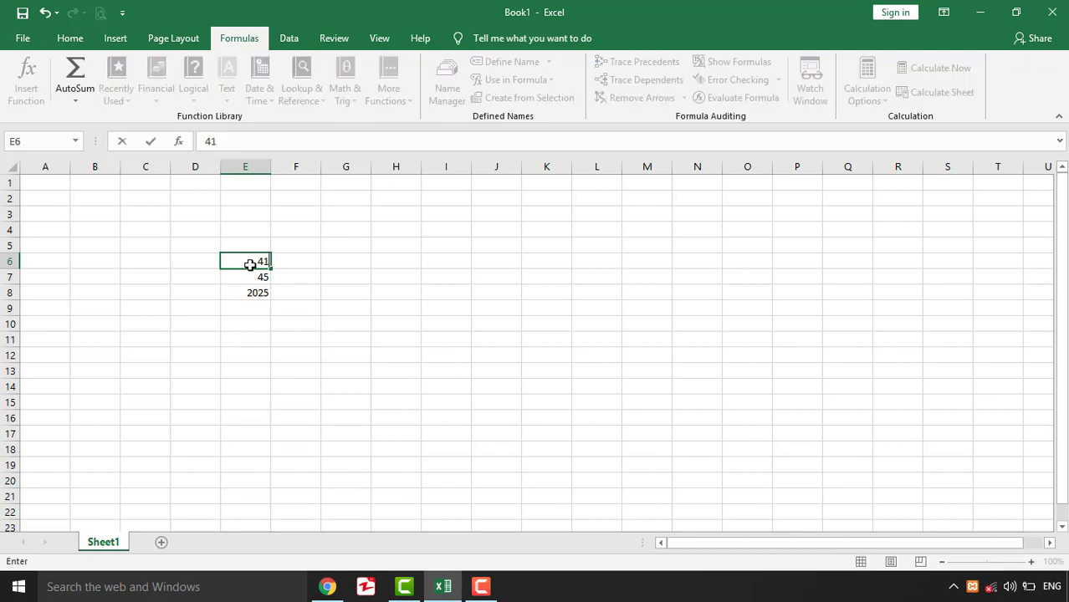
{"action": "key", "text": "Return"}
{"action": "type", "text": "7"}
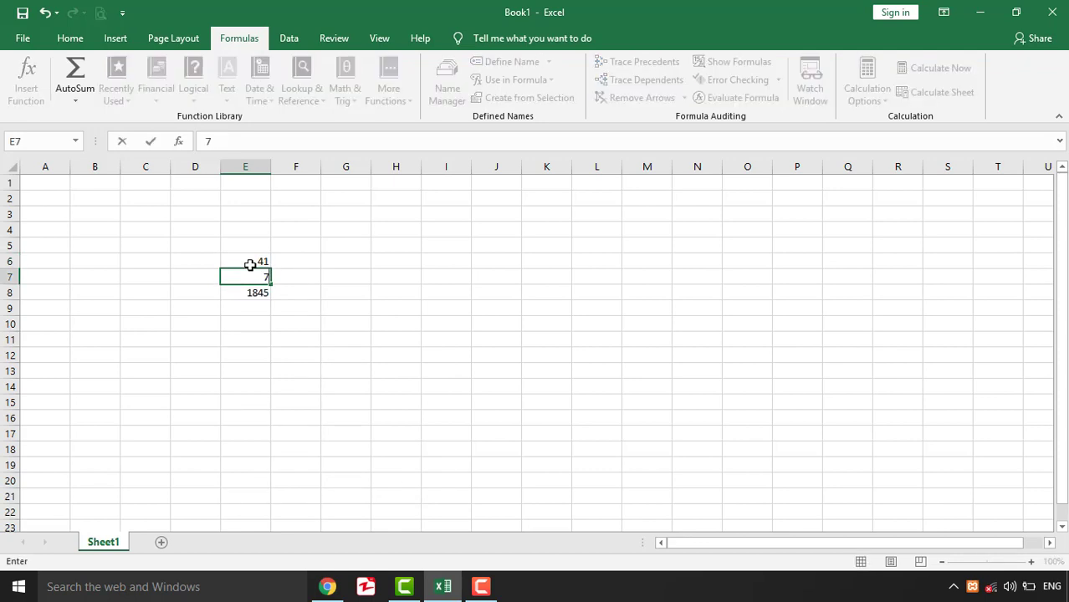
{"action": "key", "text": "Return"}
{"action": "key", "text": "Up"}
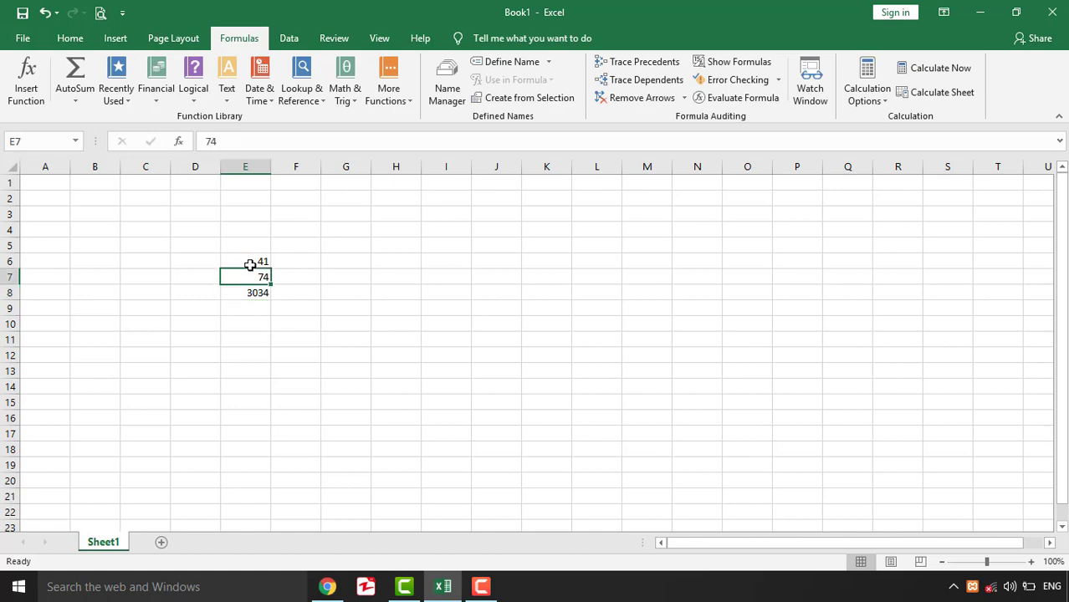
{"action": "key", "text": "Down"}
{"action": "key", "text": "Up"}
{"action": "key", "text": "Up"}
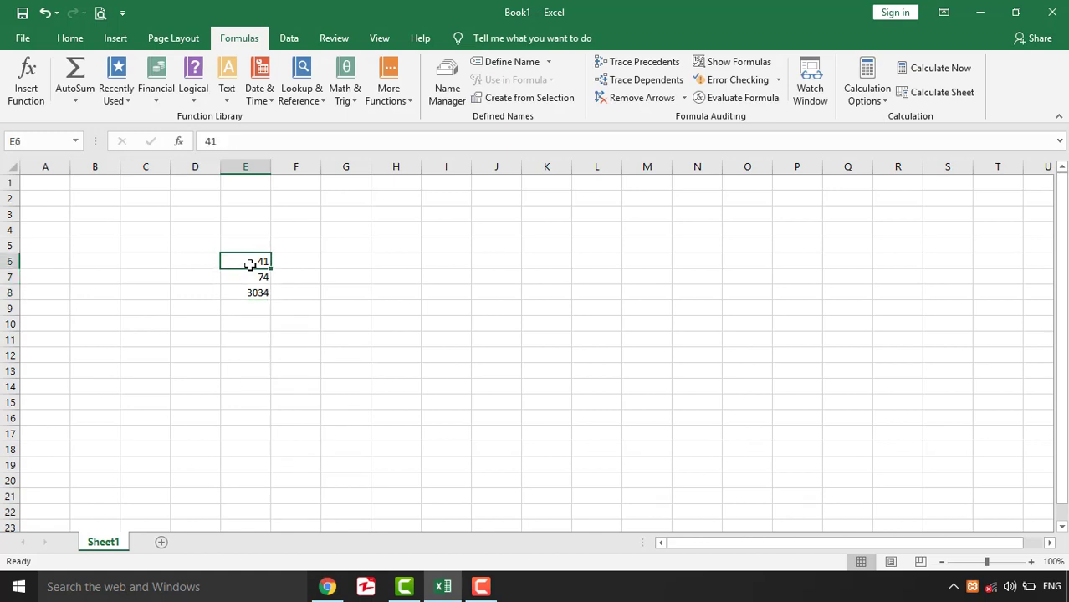
{"action": "key", "text": "Down"}
{"action": "key", "text": "Down"}
Step: Make E8 divide E7 by E6 to show 1.804878
{"action": "type", "text": "="}
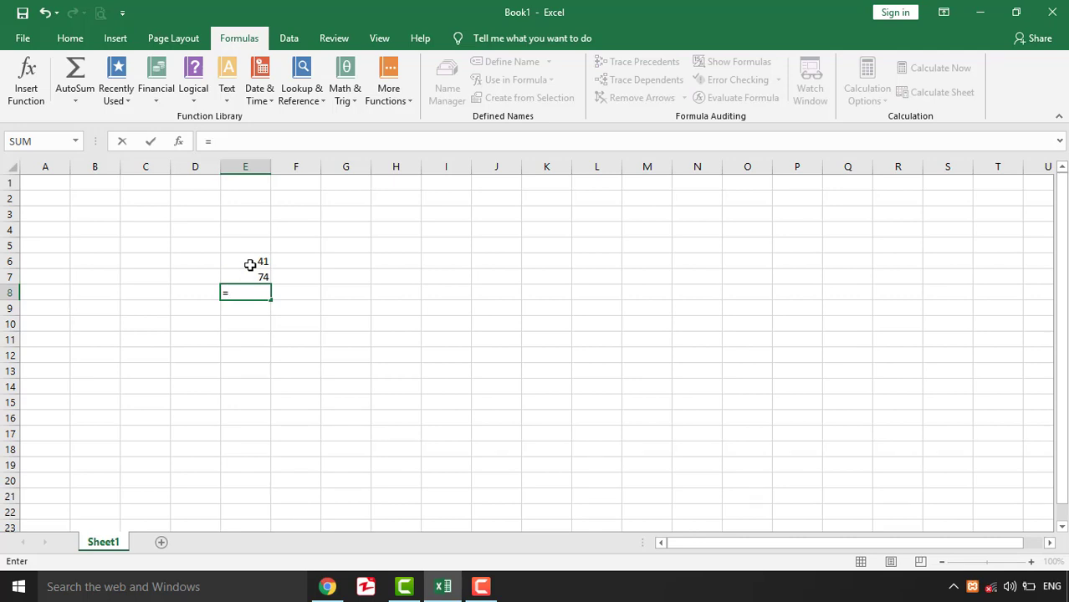
{"action": "left_click", "coordinate": [254, 276]}
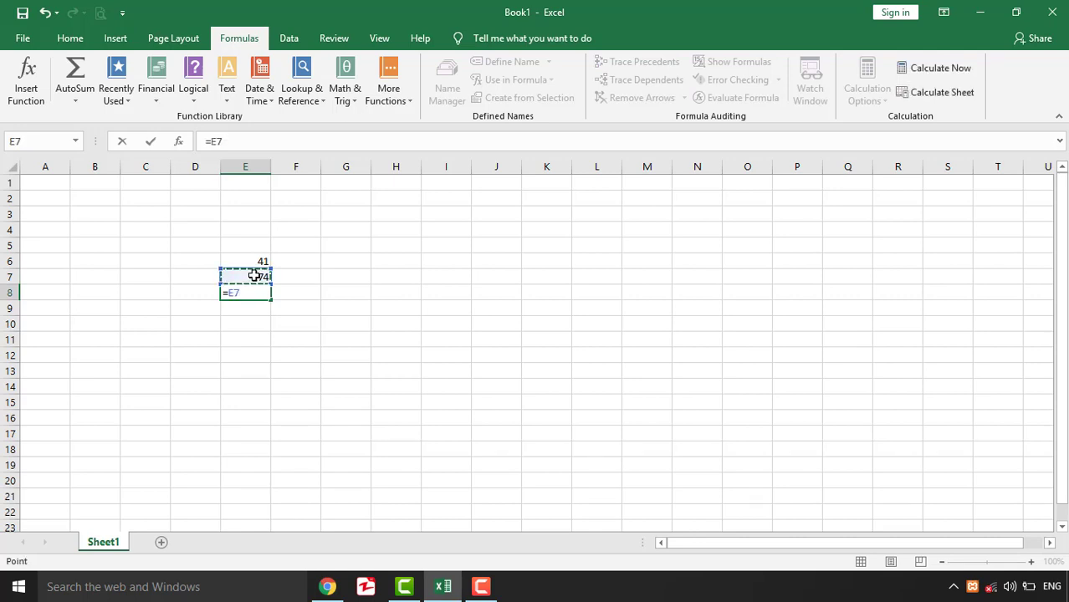
{"action": "type", "text": "/"}
{"action": "left_click", "coordinate": [253, 264]}
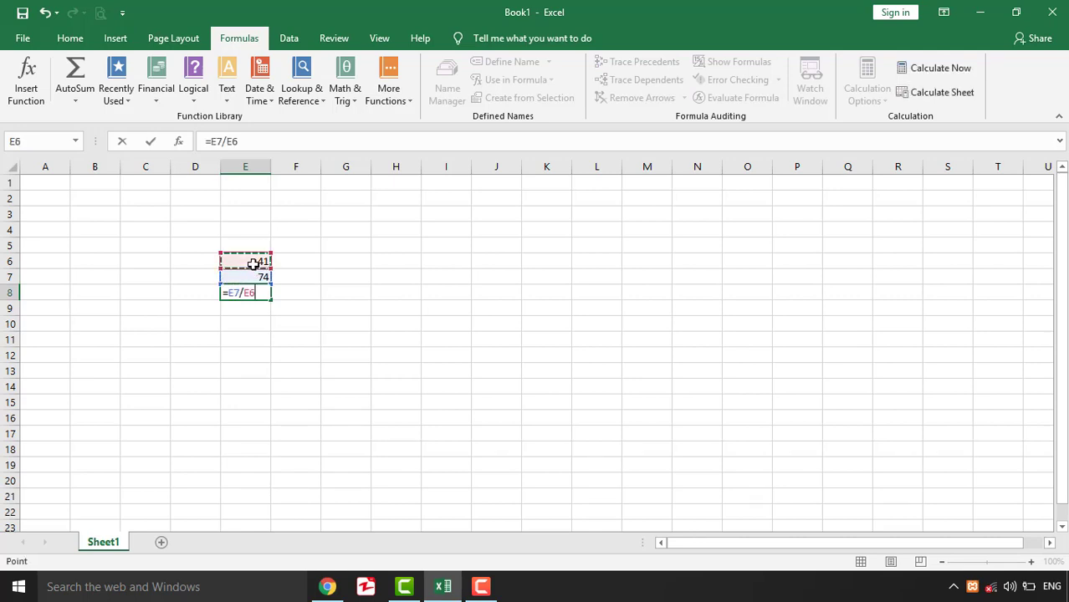
{"action": "key", "text": "Return"}
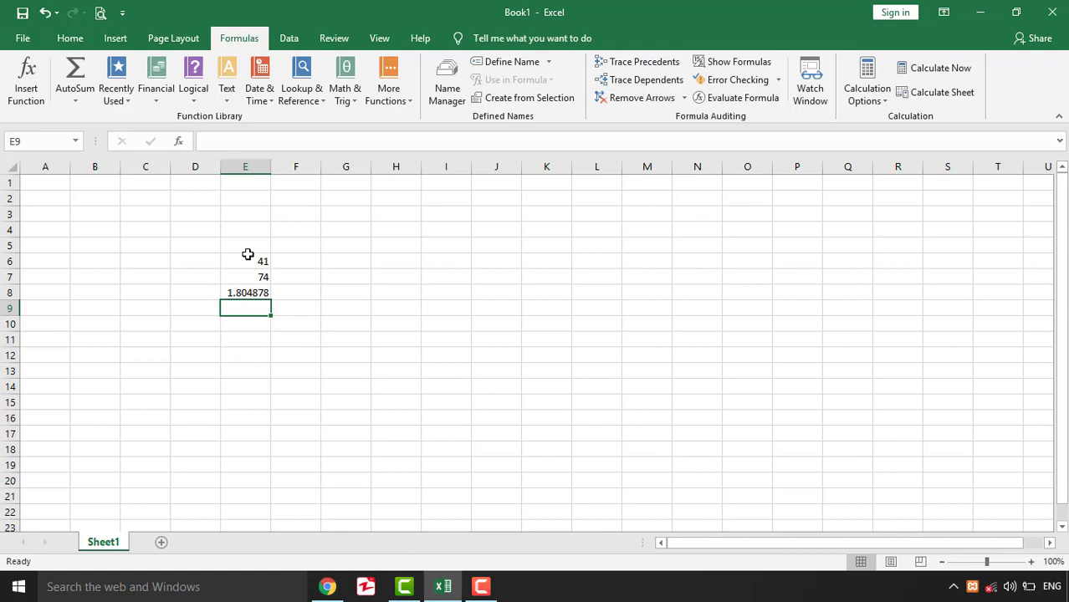
{"action": "left_click", "coordinate": [246, 292]}
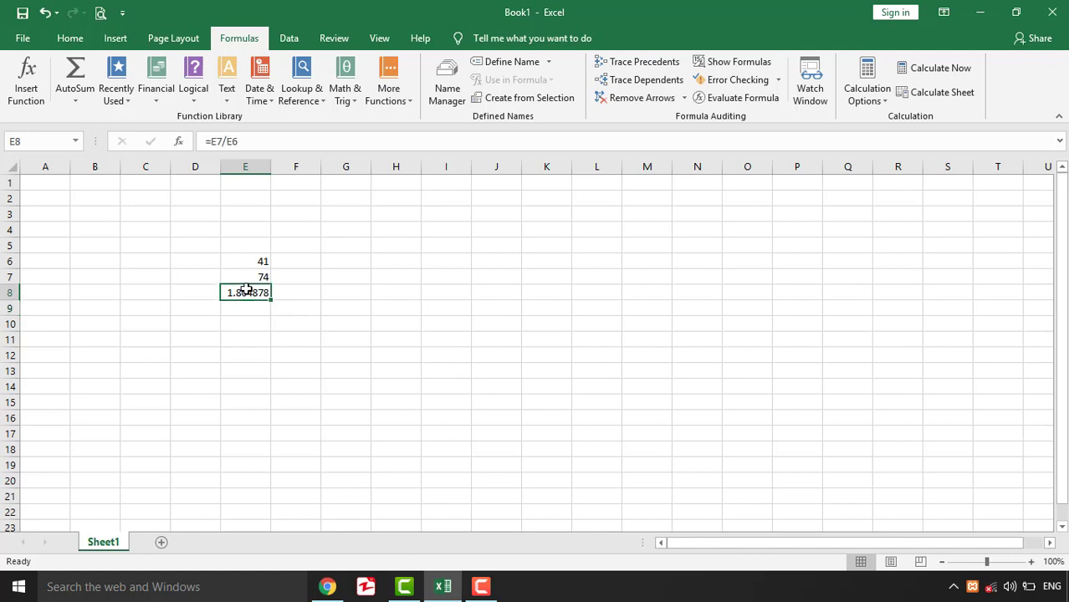
Step: Enter 4534, 45, 54, 545, 454 and 5545 into E8:E13
{"action": "type", "text": "4534"}
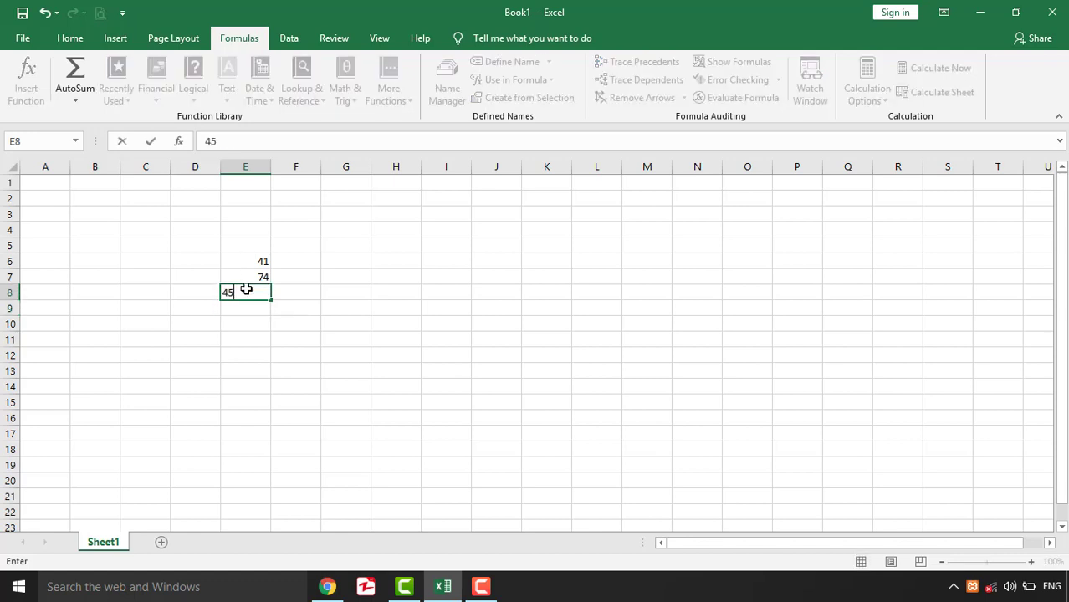
{"action": "key", "text": "Return"}
{"action": "type", "text": "45"}
{"action": "key", "text": "Return"}
{"action": "type", "text": "54"}
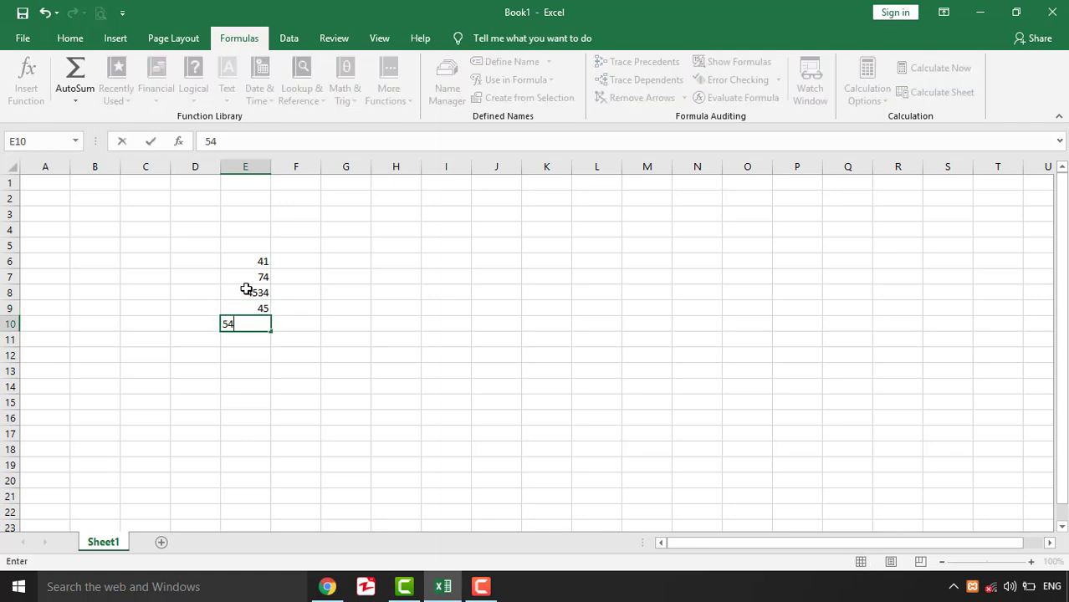
{"action": "key", "text": "Return"}
{"action": "type", "text": "545"}
{"action": "key", "text": "Return"}
{"action": "type", "text": "454"}
{"action": "key", "text": "Return"}
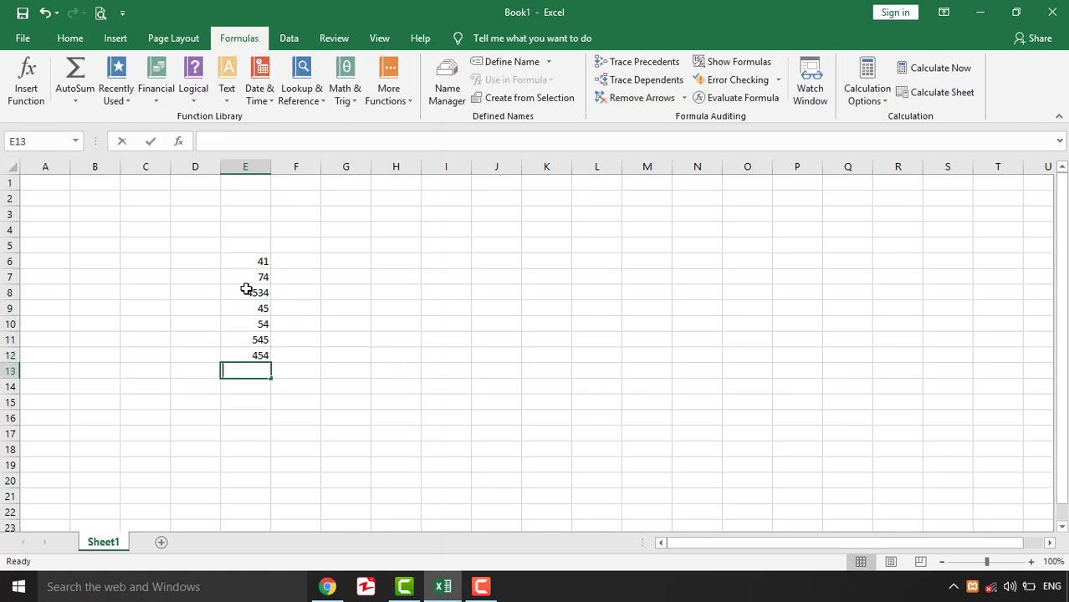
{"action": "type", "text": "5545"}
{"action": "key", "text": "Return"}
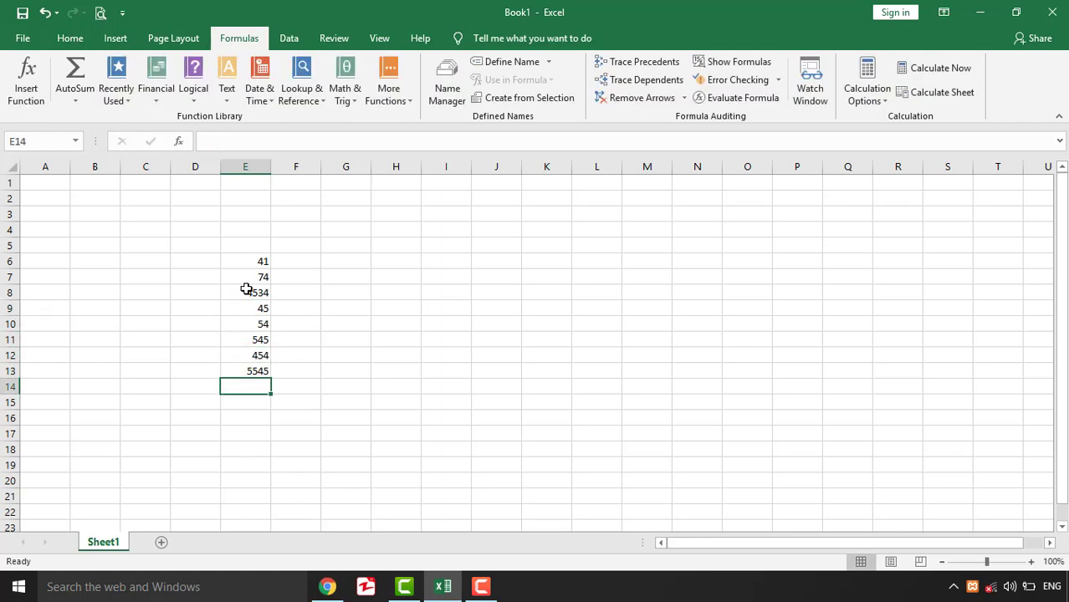
Step: Start an addition formula in E14 as =E13+E12+E11+
{"action": "type", "text": "="}
{"action": "key", "text": "Up"}
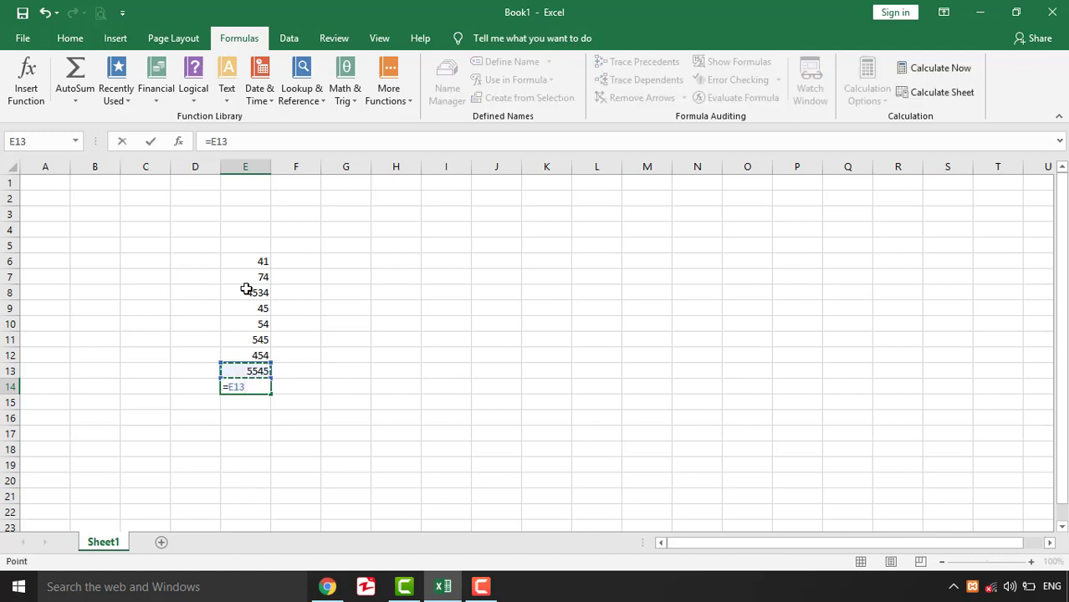
{"action": "type", "text": "+"}
{"action": "left_click", "coordinate": [247, 354]}
{"action": "type", "text": "+"}
{"action": "left_click", "coordinate": [251, 340]}
{"action": "type", "text": "+"}
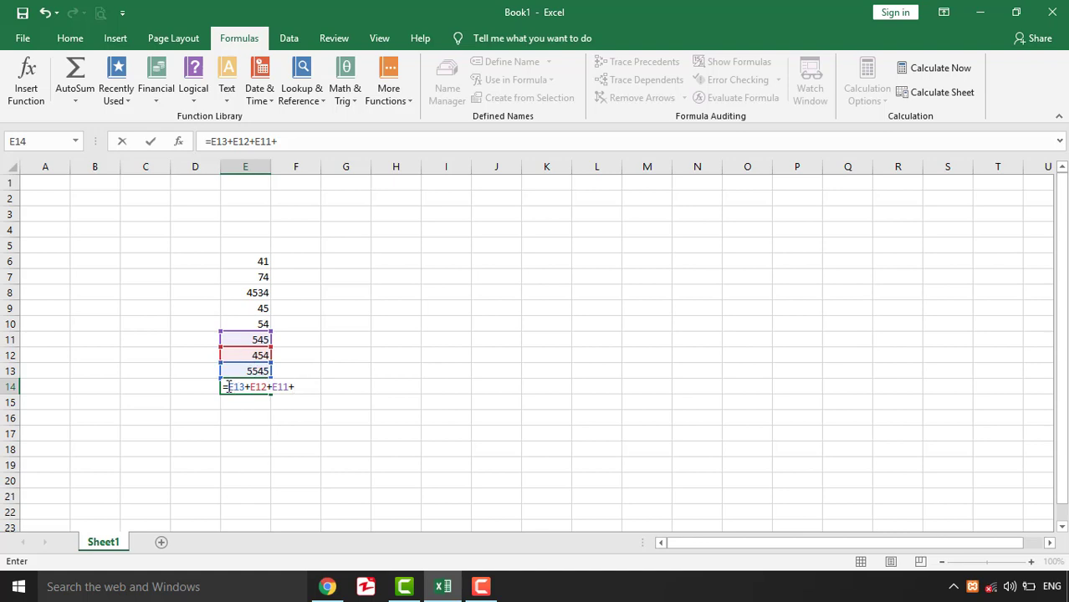
Step: Replace E14's entry with =SUM(E6:E13), giving 11292
{"action": "key", "text": "F2"}
{"action": "key", "text": "BackSpace"}
{"action": "key", "text": "BackSpace"}
{"action": "key", "text": "BackSpace"}
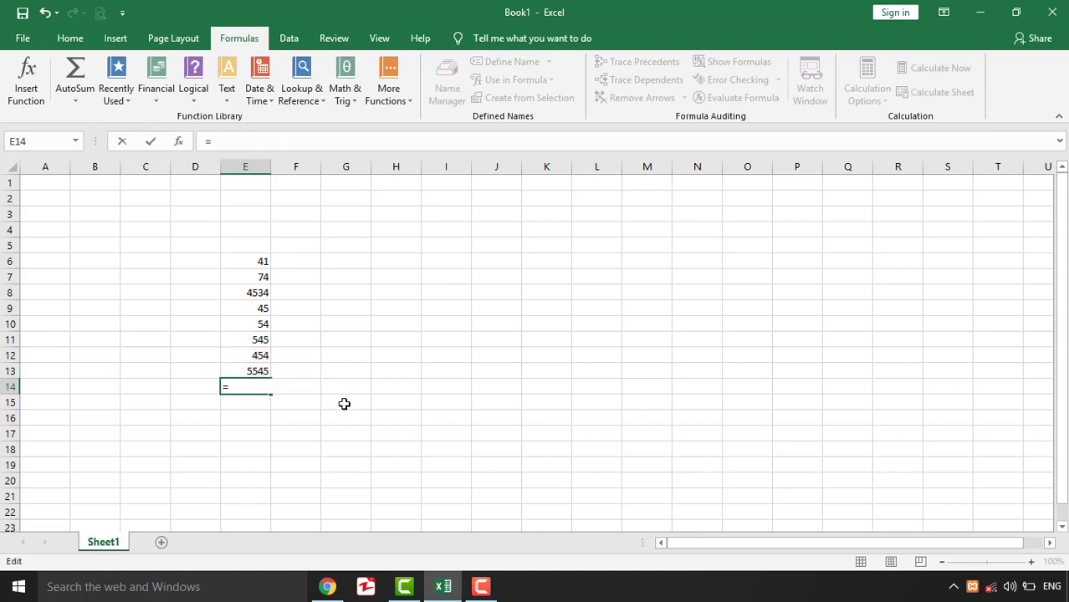
{"action": "type", "text": "sum"}
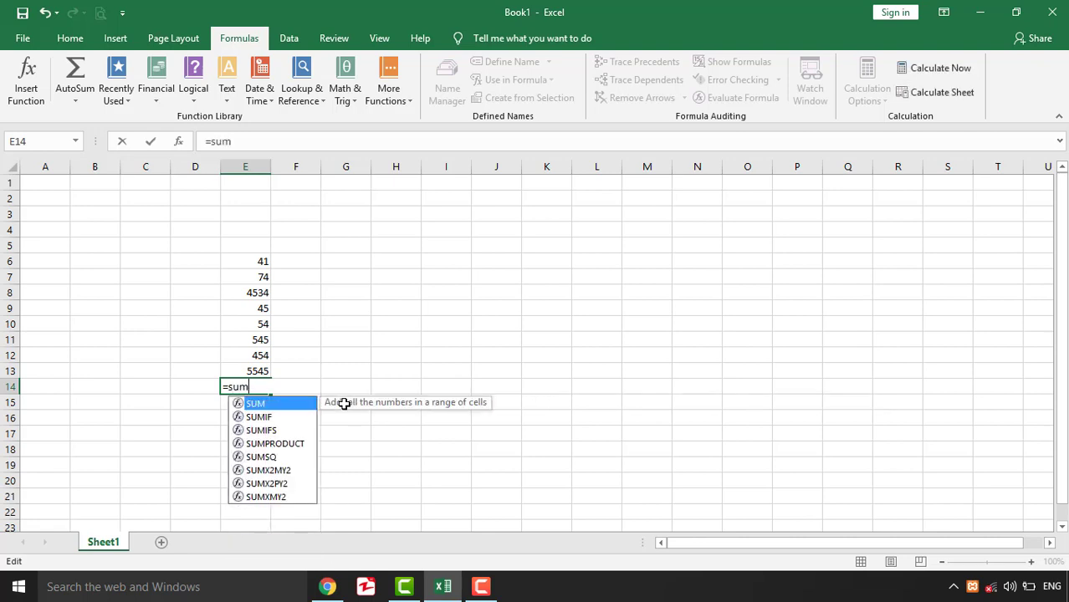
{"action": "type", "text": "("}
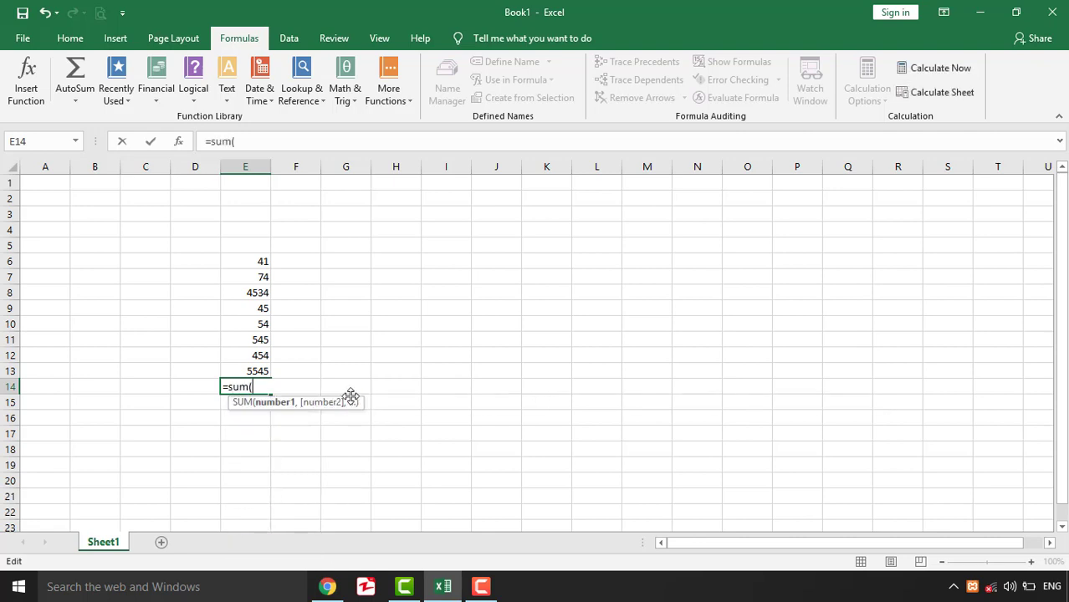
{"action": "left_click_drag", "start_coordinate": [261, 267], "coordinate": [253, 358]}
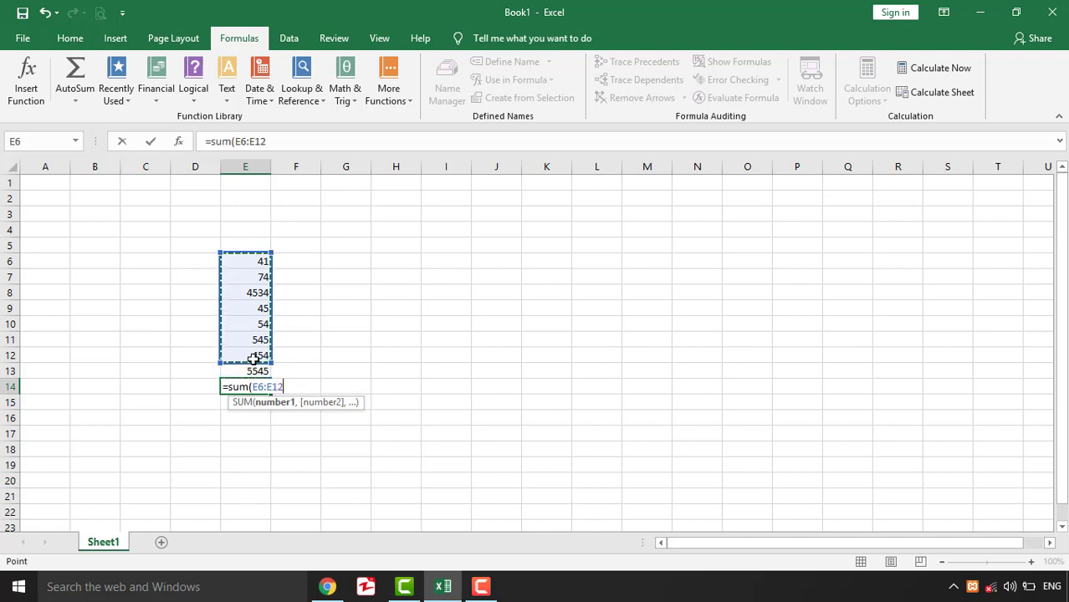
{"action": "left_click_drag", "start_coordinate": [258, 271], "coordinate": [248, 368]}
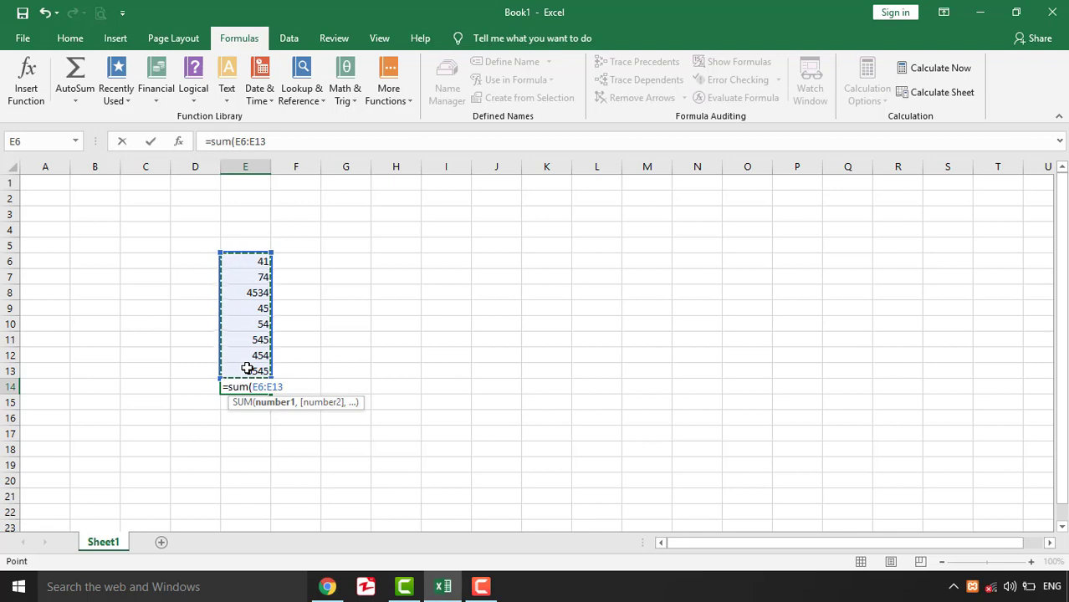
{"action": "type", "text": ")"}
{"action": "key", "text": "Return"}
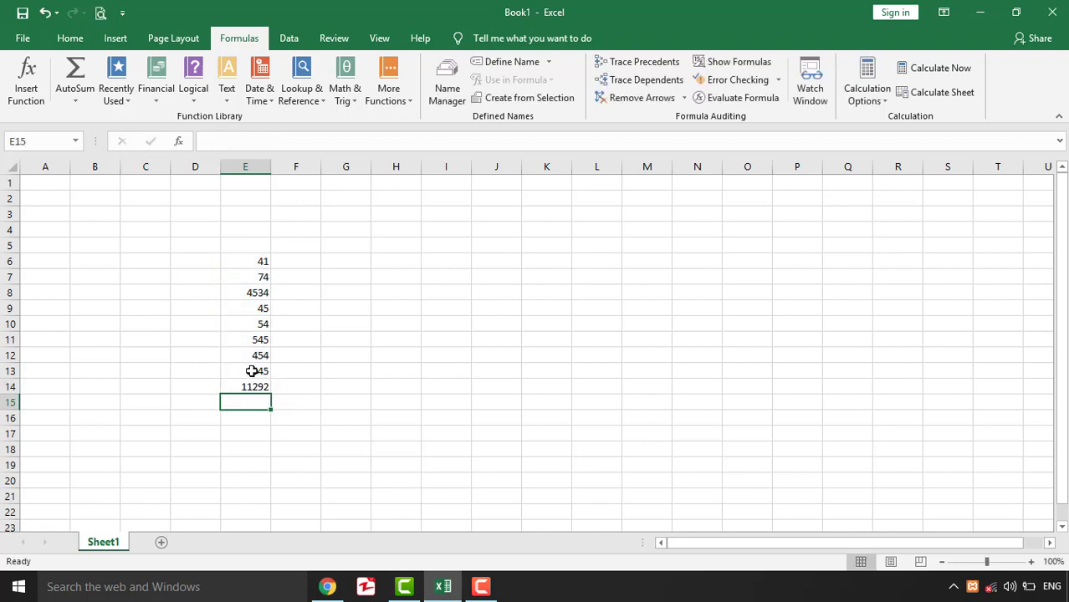
{"action": "left_click", "coordinate": [260, 389]}
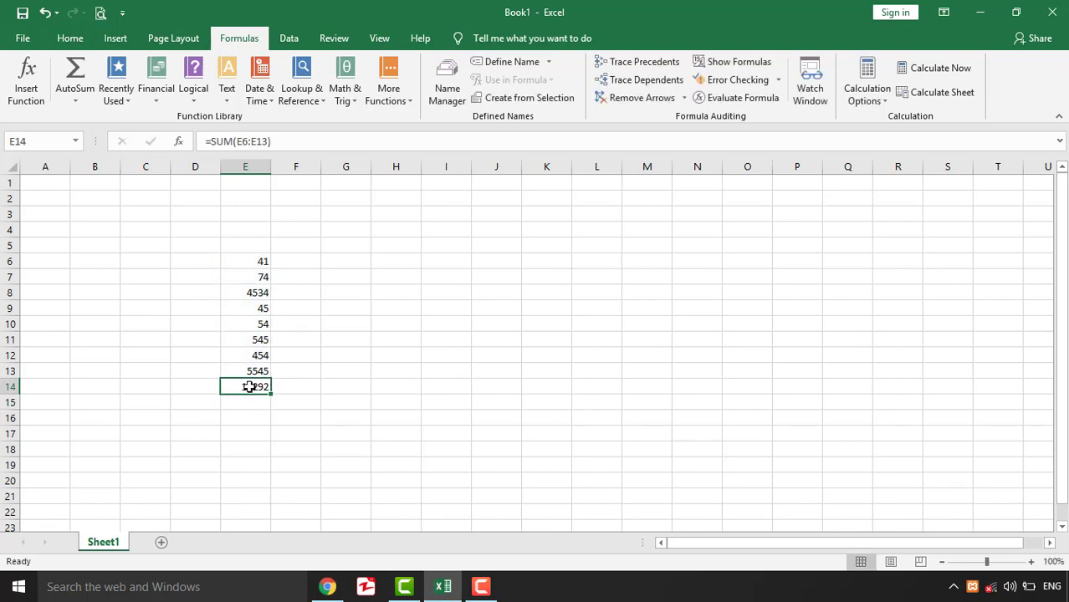
Step: Select E6:E13 to compare the status-bar Sum, then clear E14
{"action": "left_click_drag", "start_coordinate": [259, 264], "coordinate": [252, 369]}
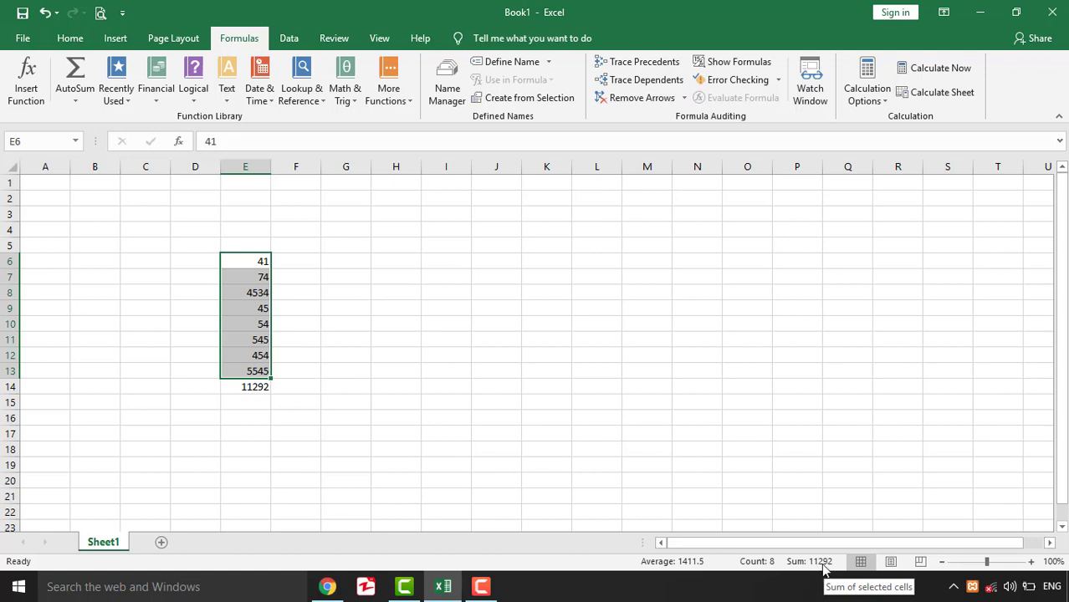
{"action": "left_click", "coordinate": [256, 387]}
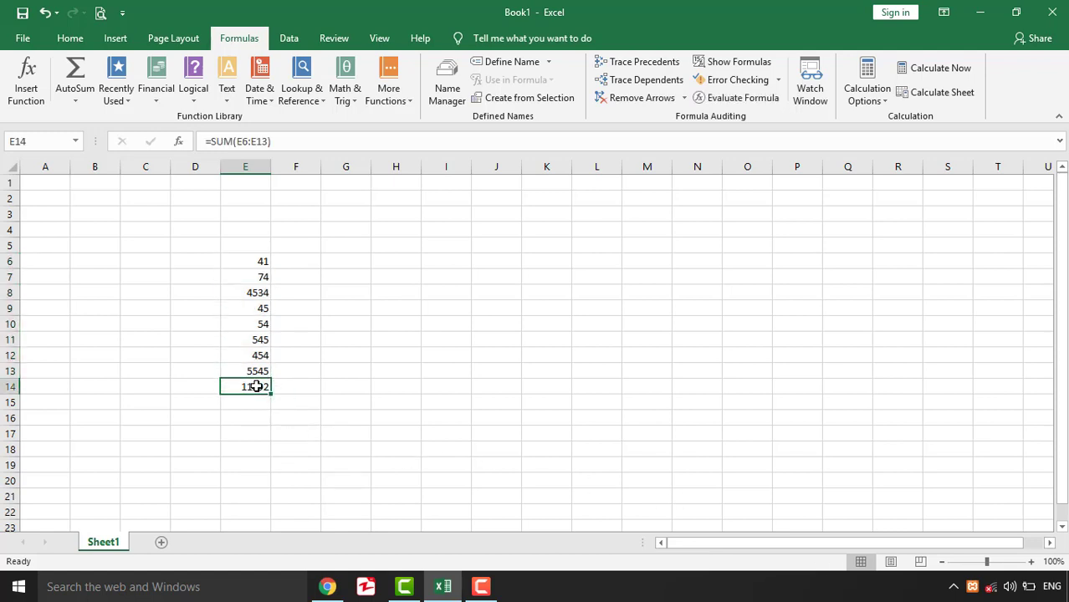
{"action": "key", "text": "Delete"}
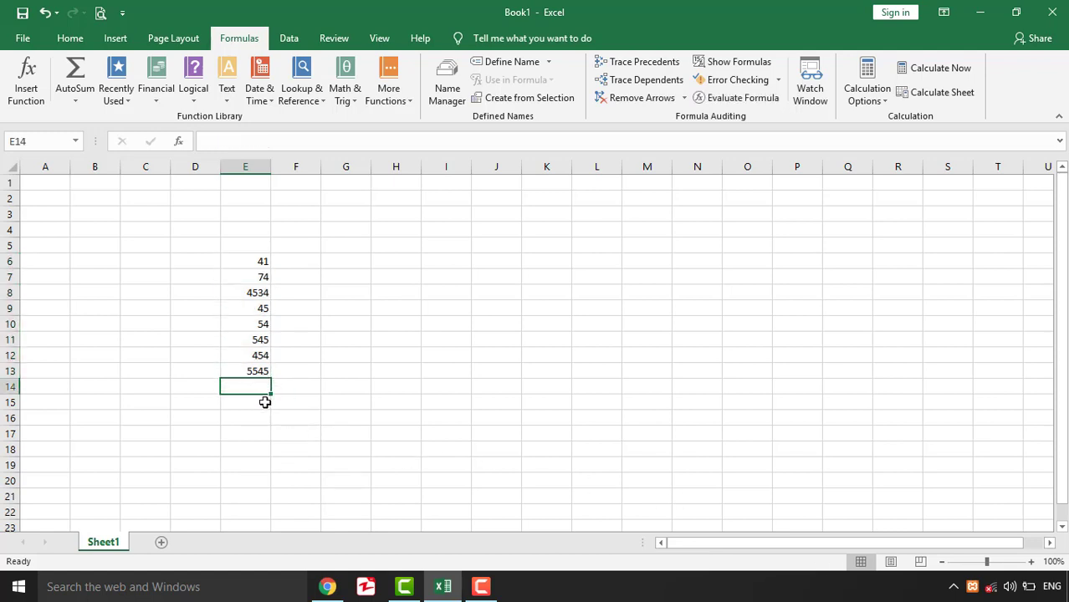
Step: Restore =SUM(E6:E13) in E14 so it again shows the total 11292
{"action": "left_click", "coordinate": [335, 372]}
{"action": "left_click", "coordinate": [259, 389]}
{"action": "key", "text": "alt+equal"}
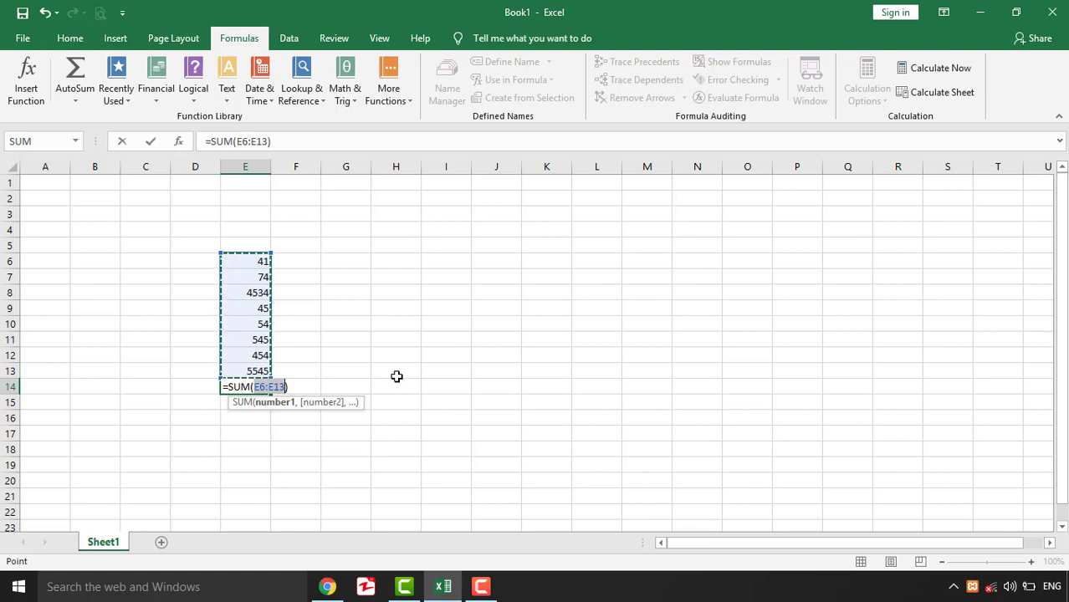
{"action": "key", "text": "Return"}
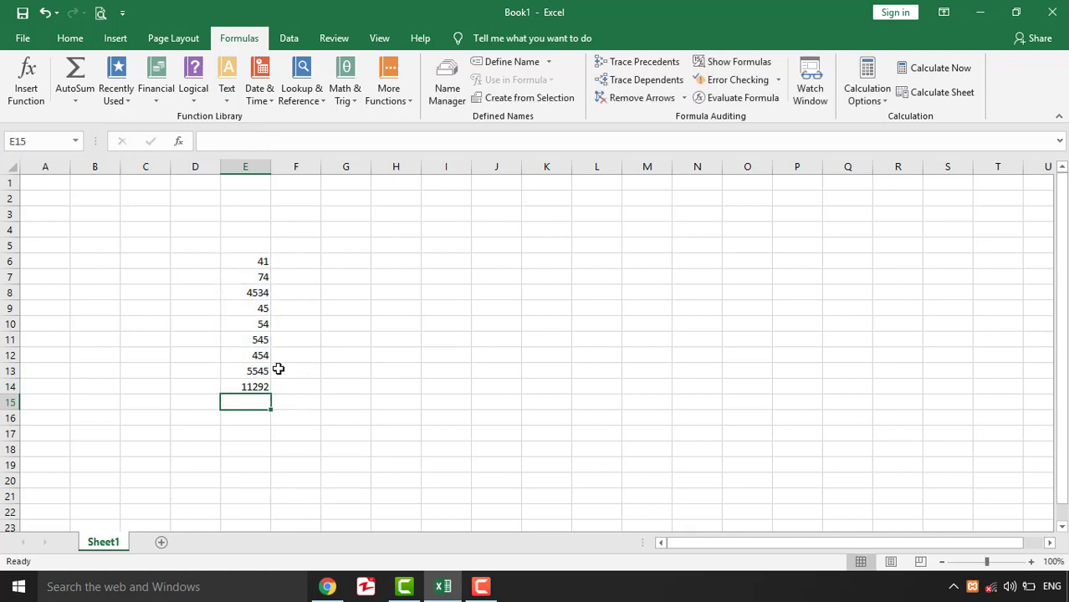
{"action": "left_click", "coordinate": [249, 387]}
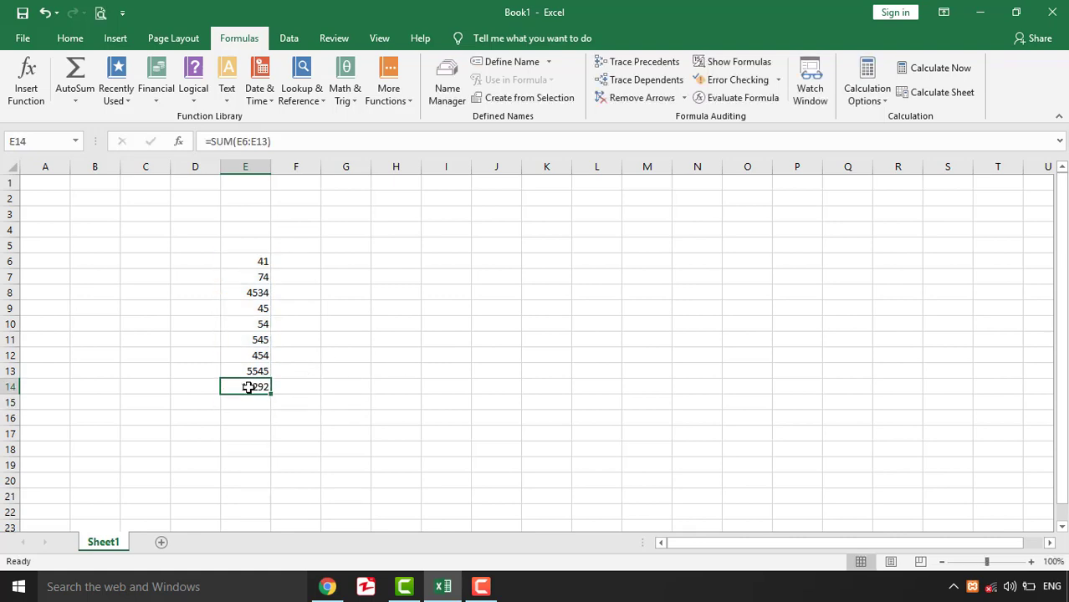
{"action": "type", "text": "="}
{"action": "key", "text": "Escape"}
{"action": "left_click", "coordinate": [288, 384]}
{"action": "left_click", "coordinate": [245, 385]}
{"action": "left_click", "coordinate": [291, 260]}
Step: Enter 45, 45, 45, 45, 87, 45, 78684 and 54 into D6 through D13
{"action": "left_click", "coordinate": [206, 259]}
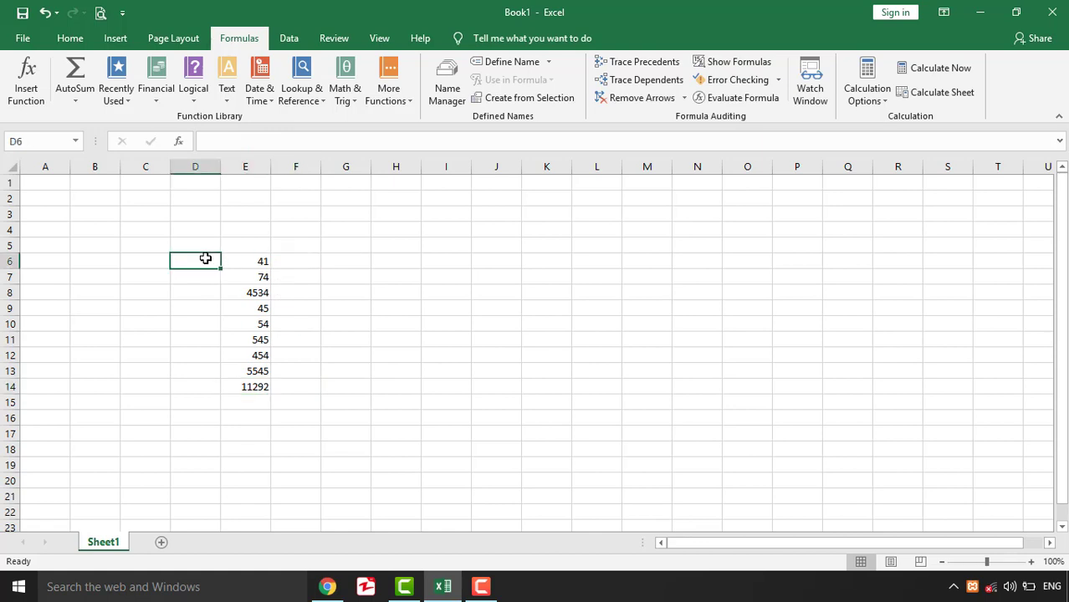
{"action": "type", "text": "45"}
{"action": "key", "text": "Return"}
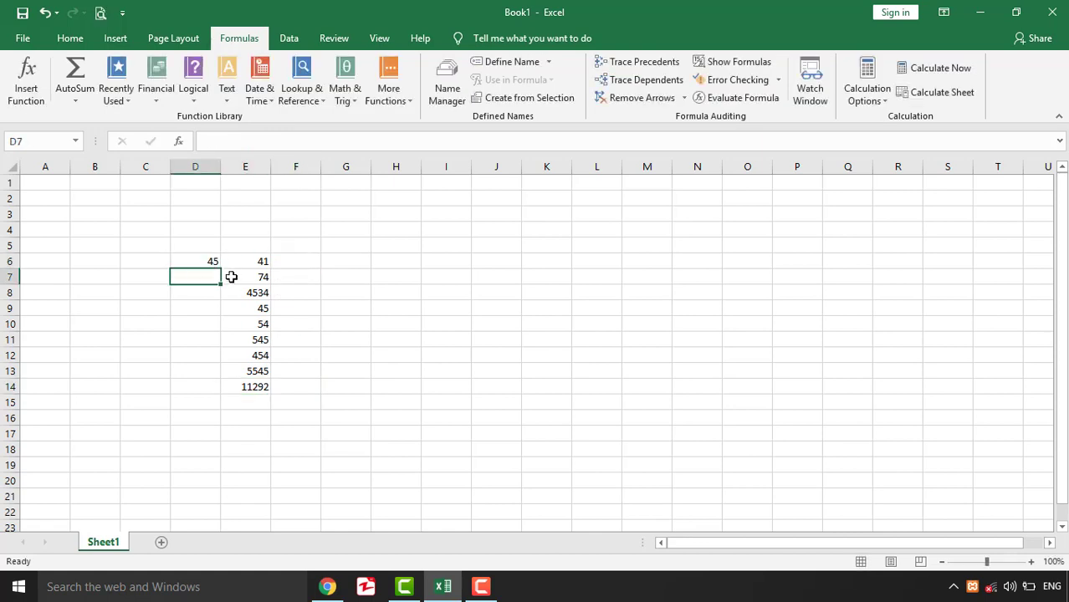
{"action": "type", "text": "45"}
{"action": "key", "text": "Return"}
{"action": "type", "text": "45"}
{"action": "key", "text": "Return"}
{"action": "type", "text": "45"}
{"action": "key", "text": "Return"}
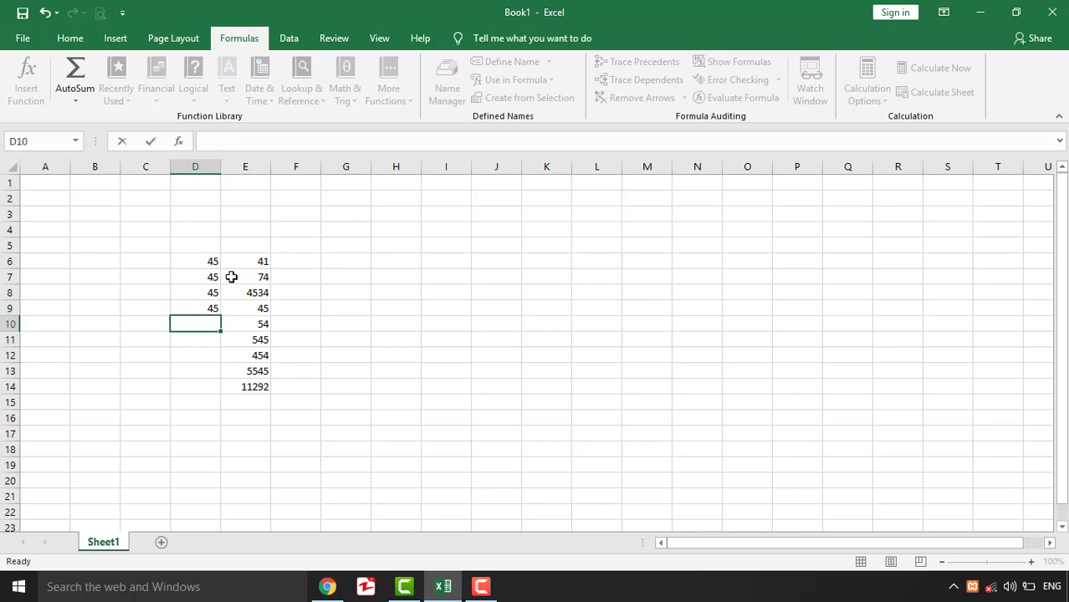
{"action": "type", "text": "87"}
{"action": "key", "text": "Return"}
{"action": "type", "text": "45"}
{"action": "key", "text": "Return"}
{"action": "type", "text": "78684"}
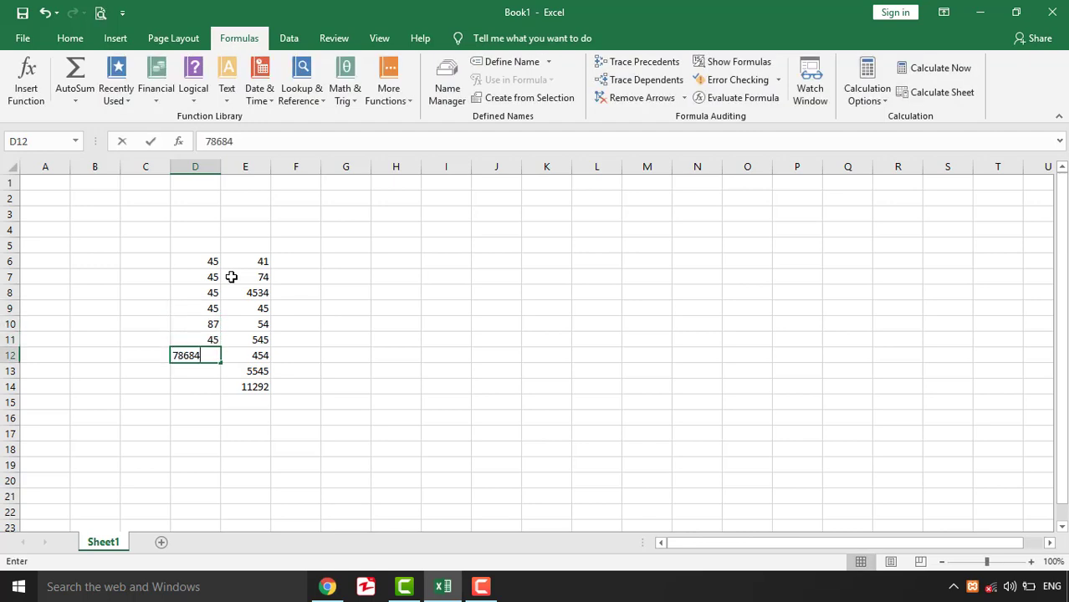
{"action": "key", "text": "Return"}
{"action": "type", "text": "54"}
{"action": "key", "text": "Return"}
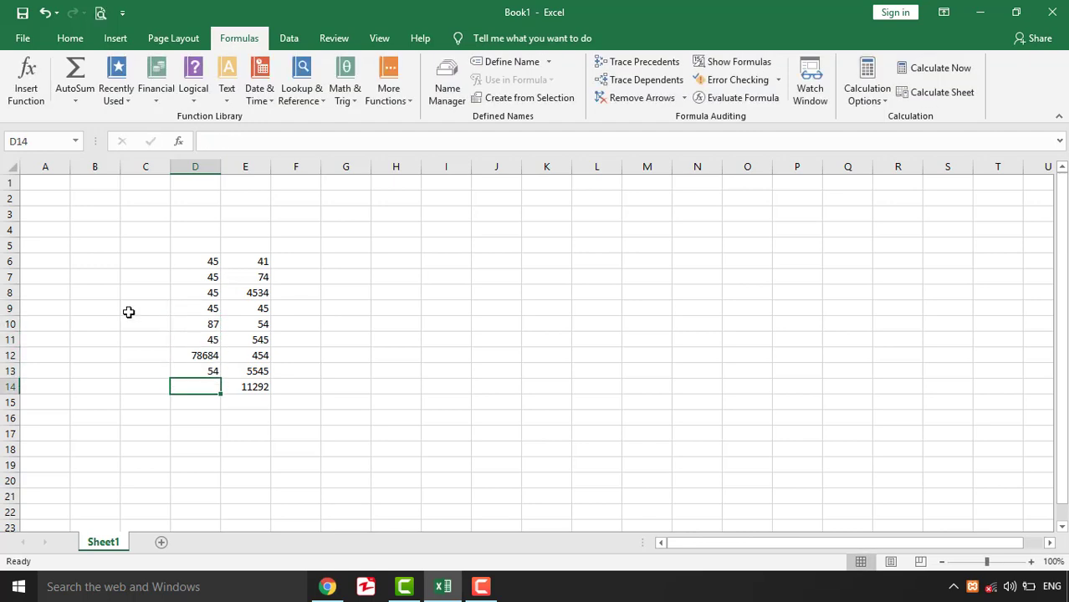
Step: Enter =SUM(D6:E6) in F6 so it totals D6 and E6, showing 86
{"action": "left_click", "coordinate": [309, 262]}
{"action": "type", "text": "="}
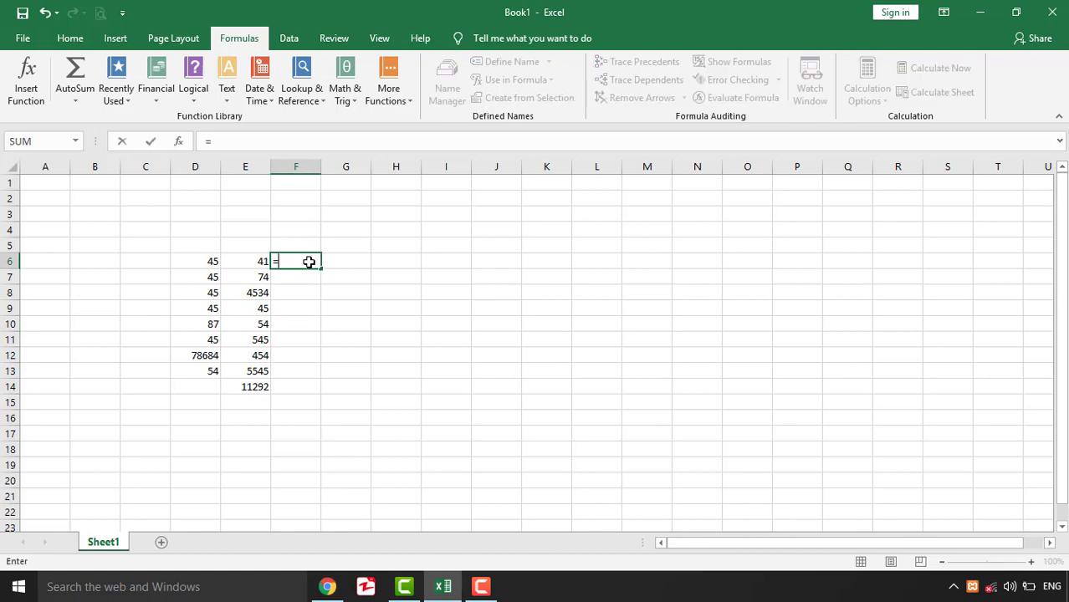
{"action": "type", "text": "su"}
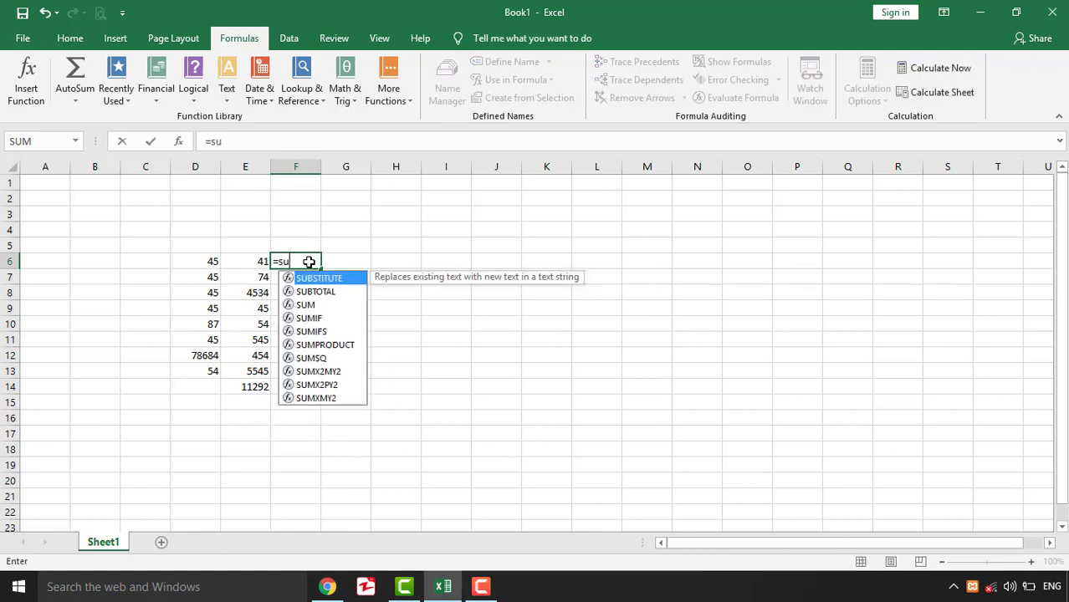
{"action": "type", "text": "m("}
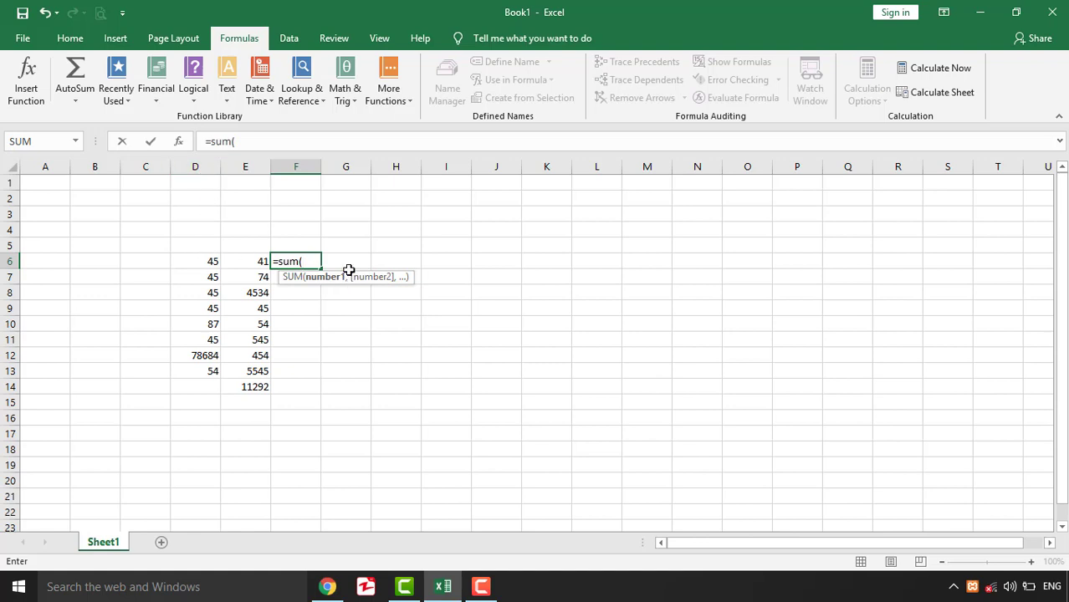
{"action": "type", "text": "d"}
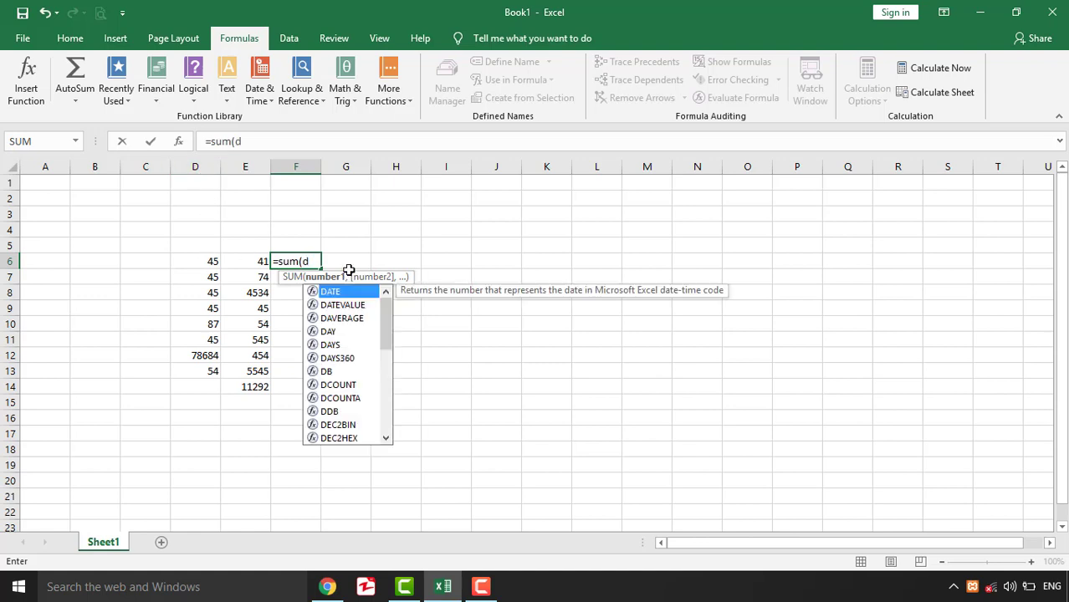
{"action": "type", "text": ":6"}
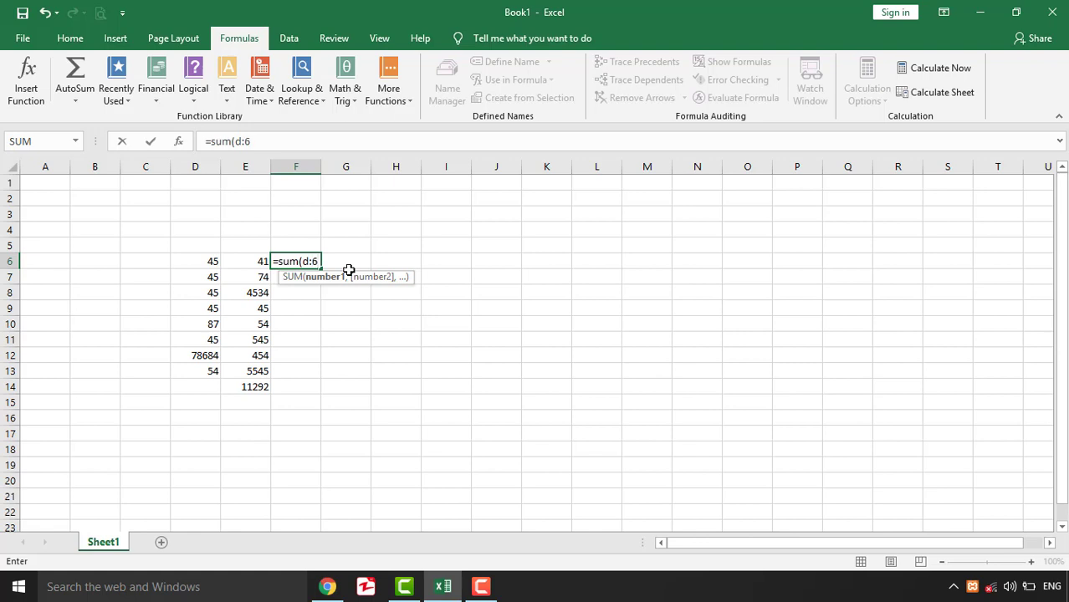
{"action": "type", "text": ","}
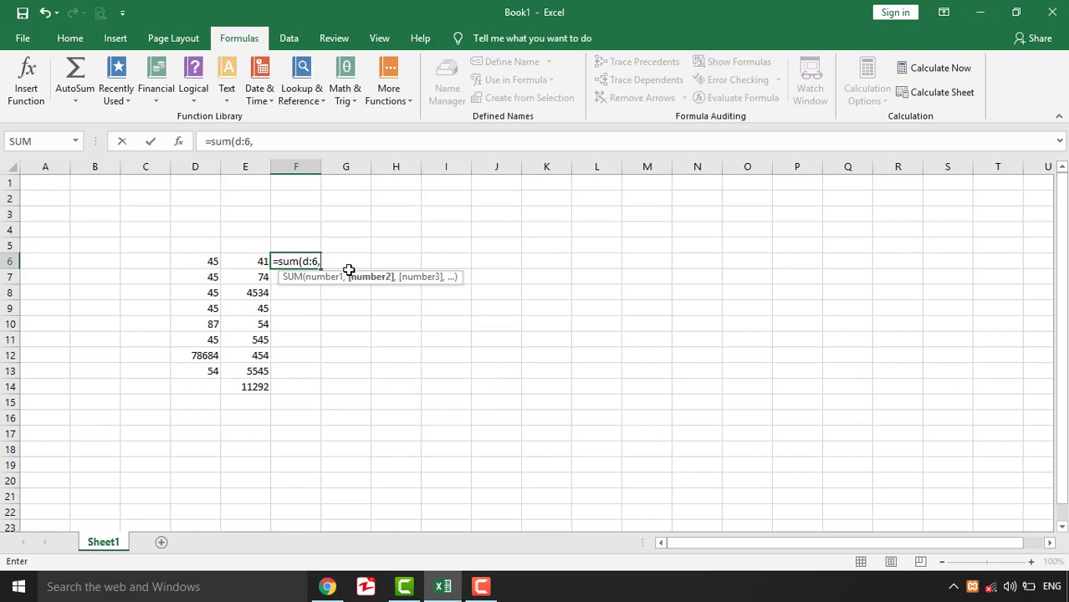
{"action": "type", "text": "E"}
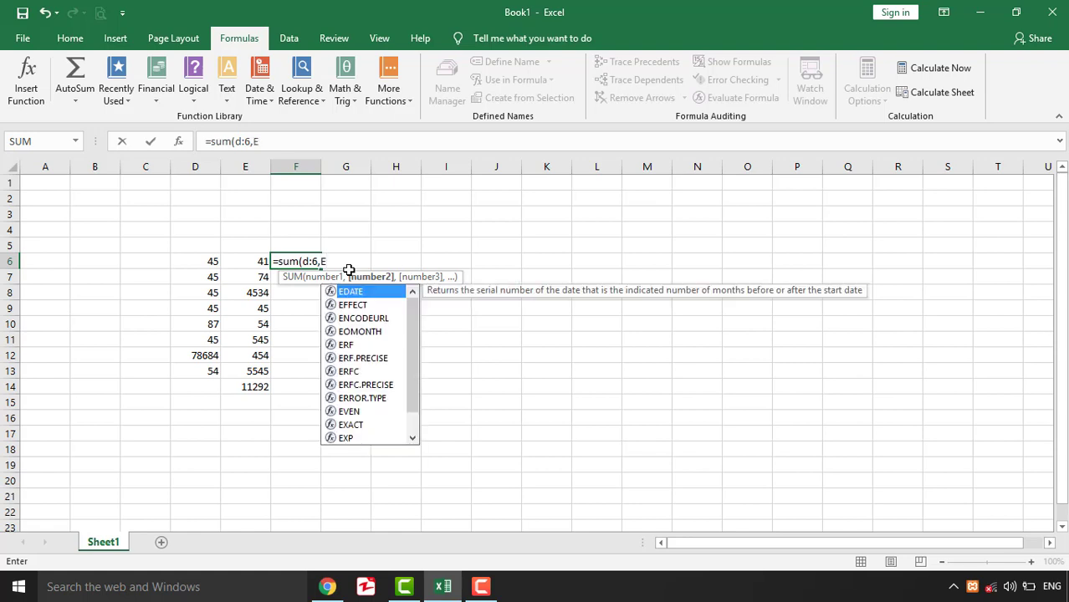
{"action": "key", "text": "BackSpace"}
{"action": "key", "text": "BackSpace"}
{"action": "key", "text": "BackSpace"}
{"action": "key", "text": "BackSpace"}
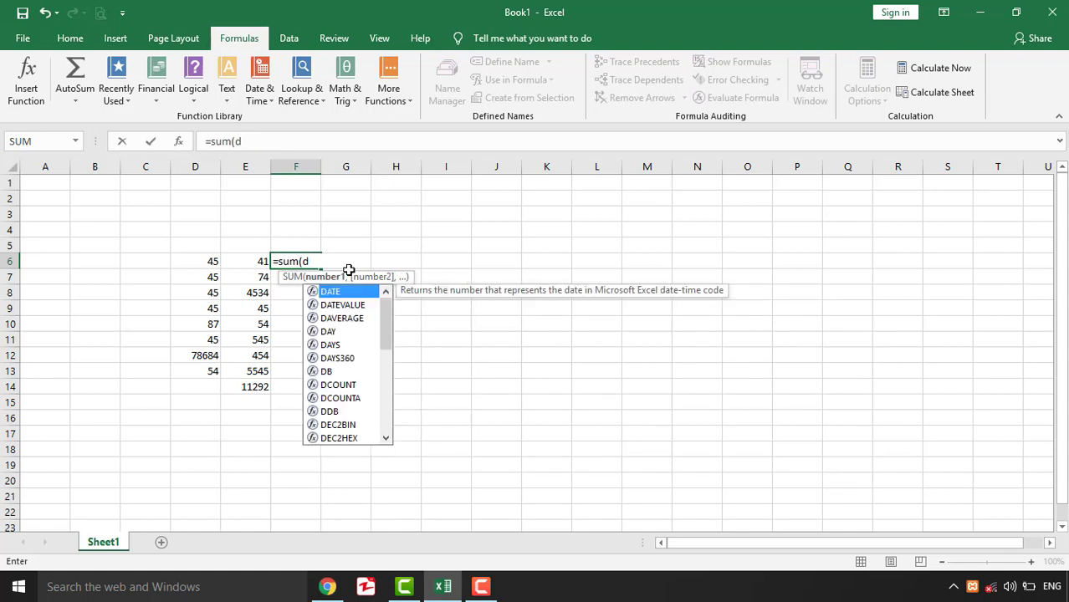
{"action": "type", "text": "6"}
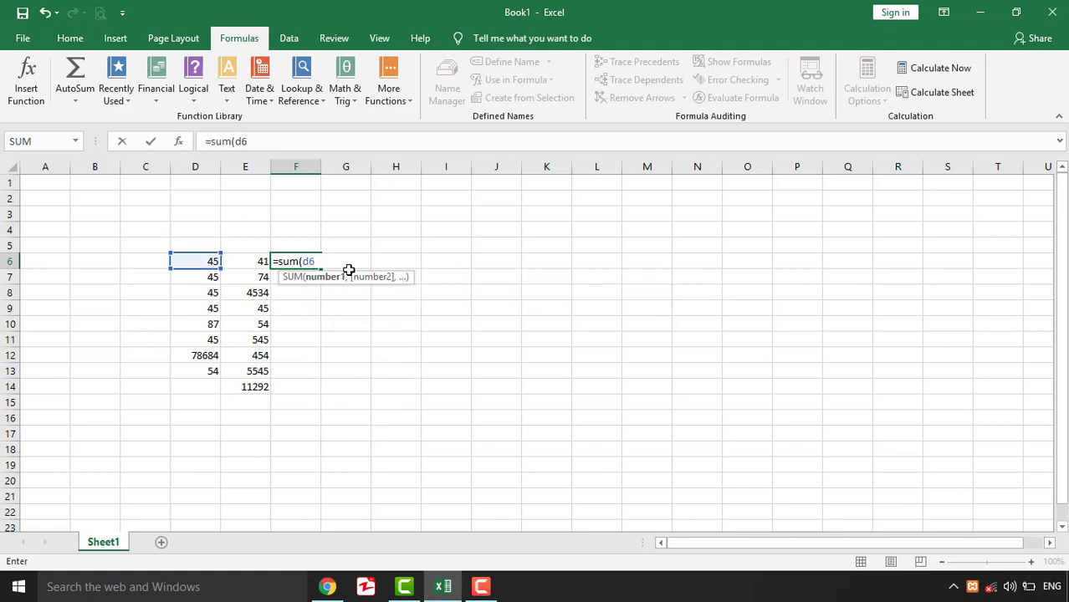
{"action": "type", "text": ":e6"}
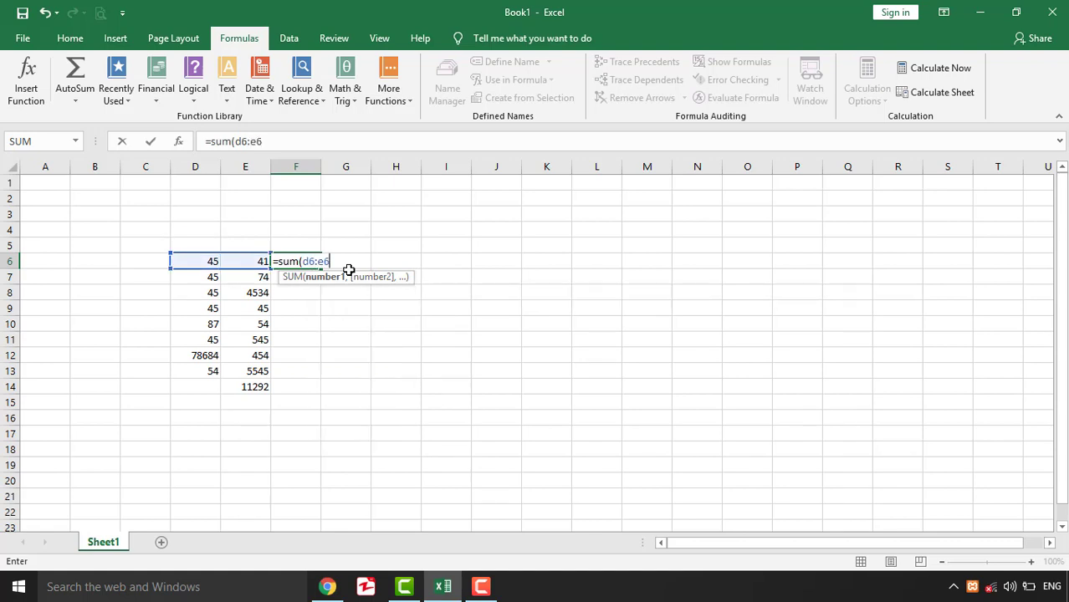
{"action": "key", "text": "Return"}
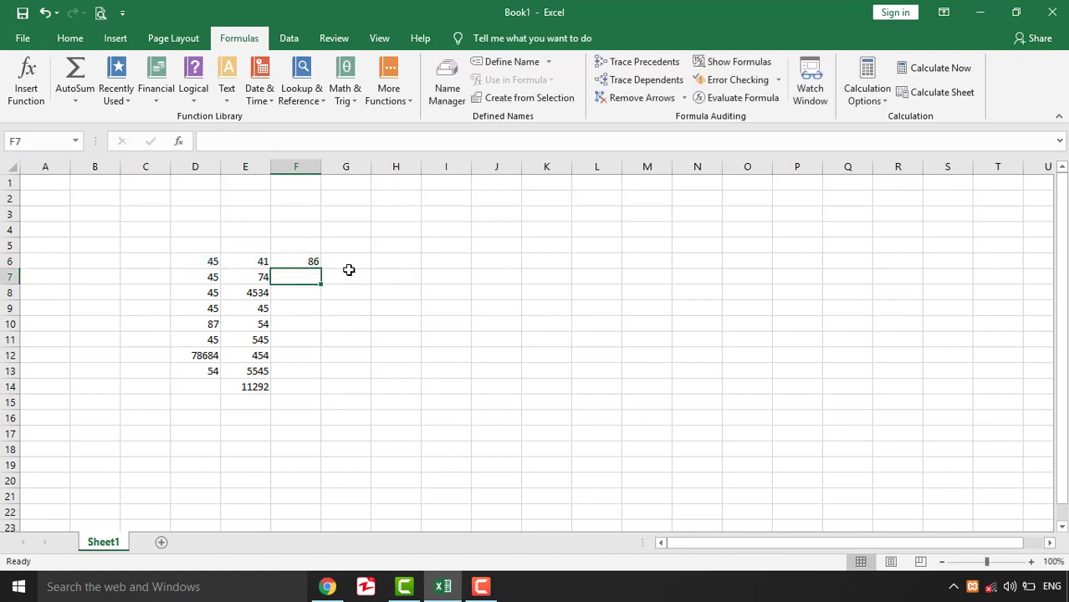
Step: Copy F6's SUM formula down through F13 with the fill handle
{"action": "left_click", "coordinate": [297, 262]}
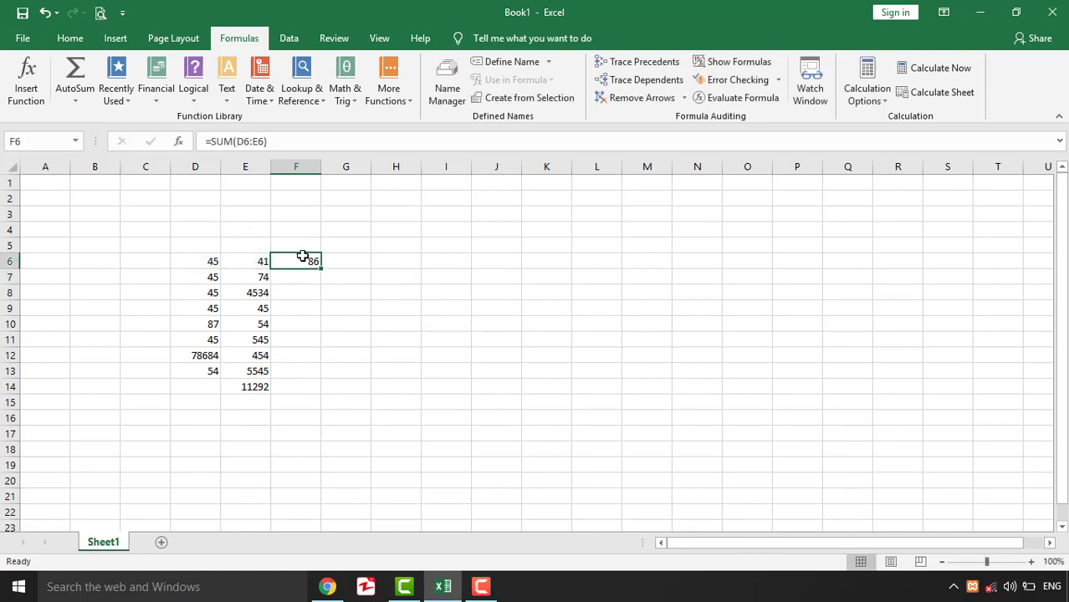
{"action": "left_click_drag", "start_coordinate": [213, 277], "coordinate": [256, 276]}
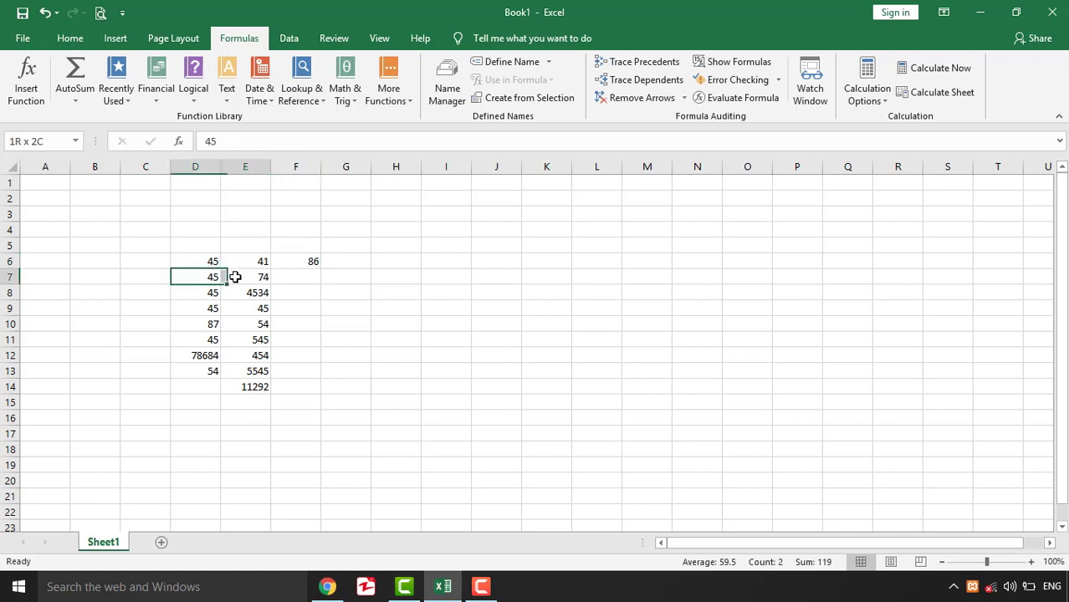
{"action": "left_click", "coordinate": [288, 276]}
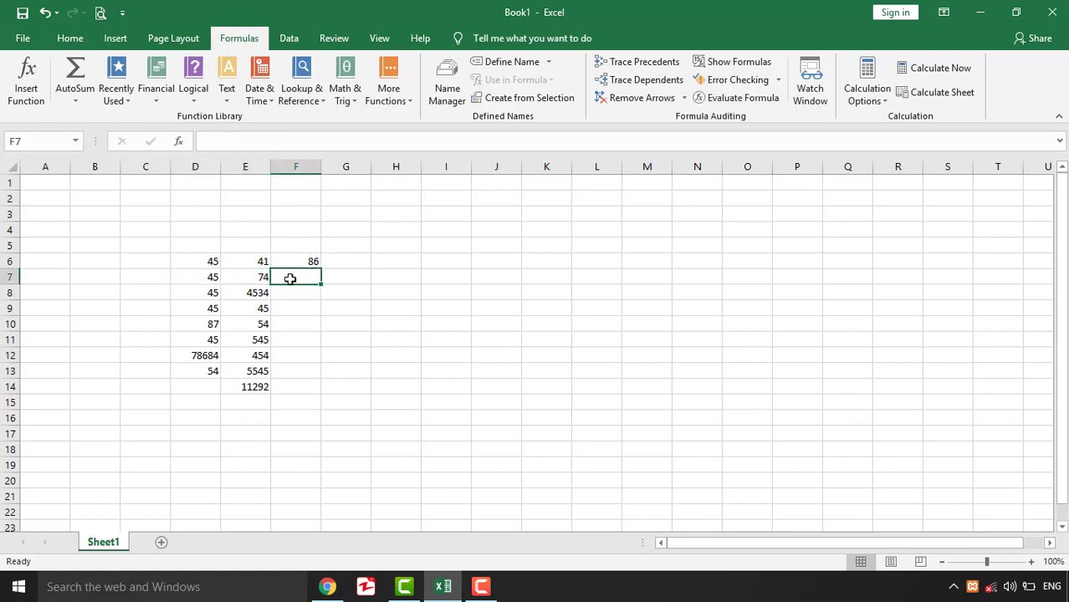
{"action": "left_click", "coordinate": [297, 262]}
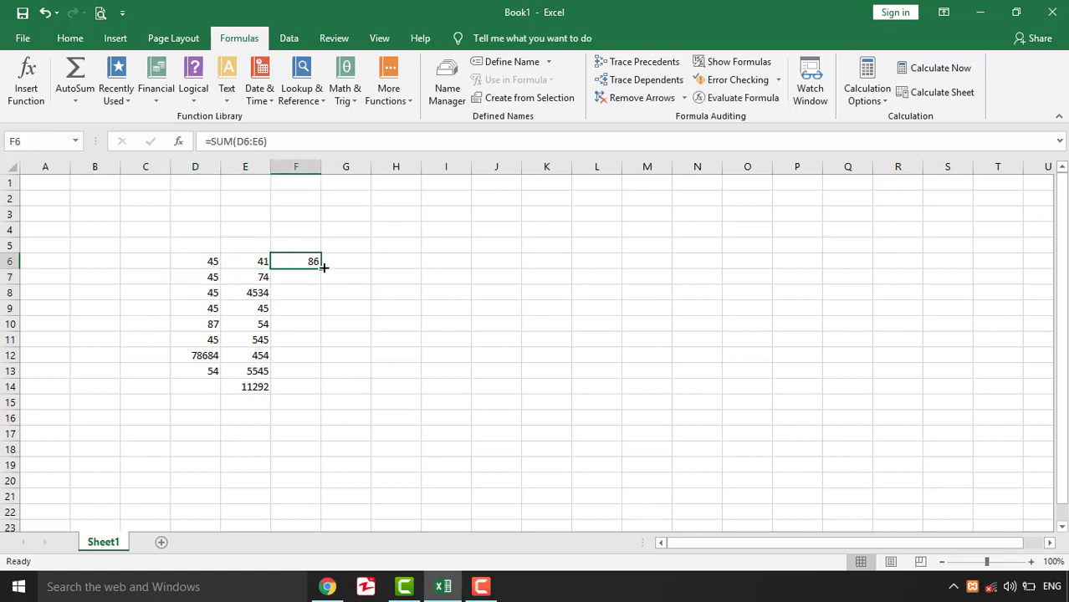
{"action": "left_click_drag", "start_coordinate": [321, 269], "coordinate": [315, 371]}
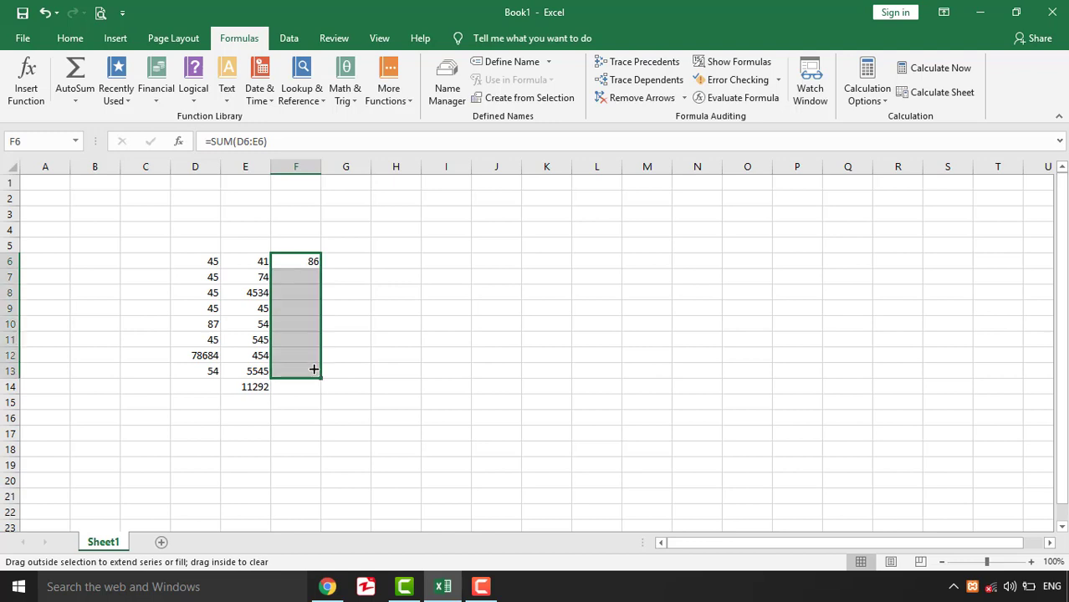
Step: Inspect F7's copied formula =SUM(D7:E7) and keep it unchanged
{"action": "left_click", "coordinate": [293, 278]}
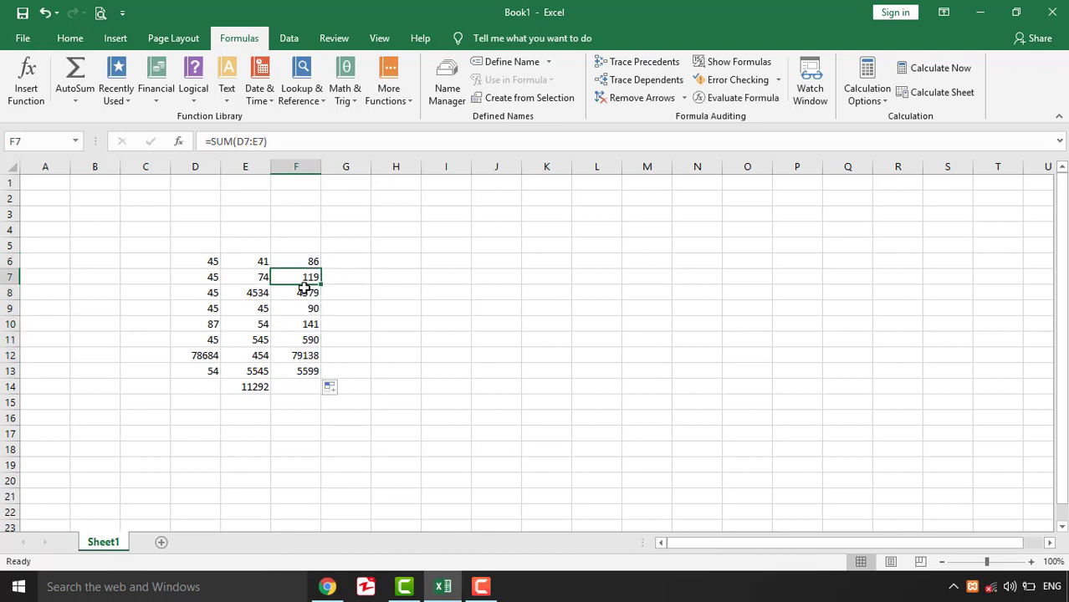
{"action": "double_click", "coordinate": [302, 279]}
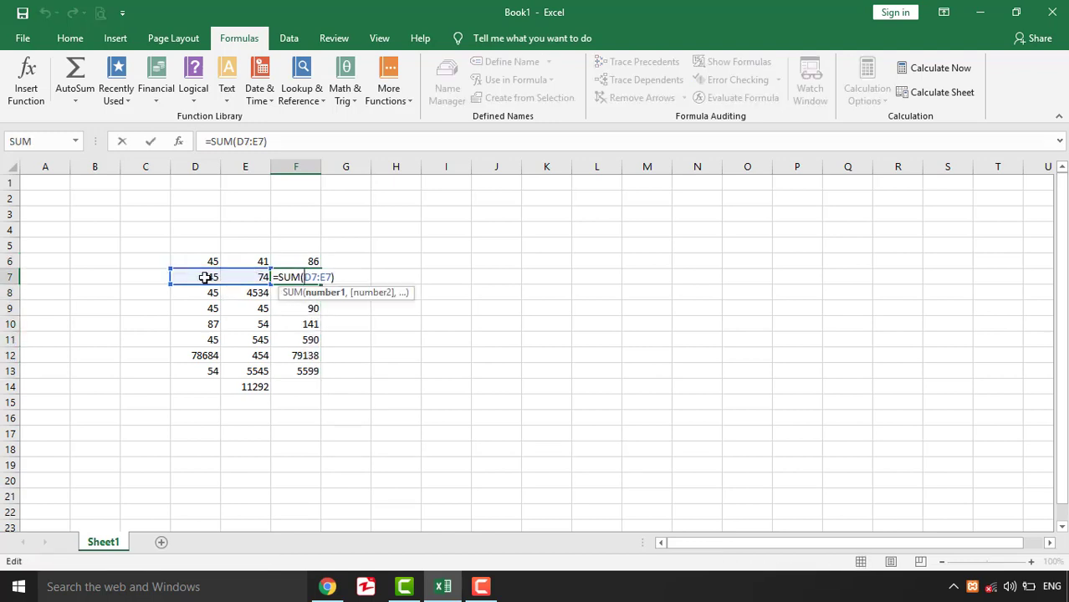
{"action": "left_click", "coordinate": [338, 277]}
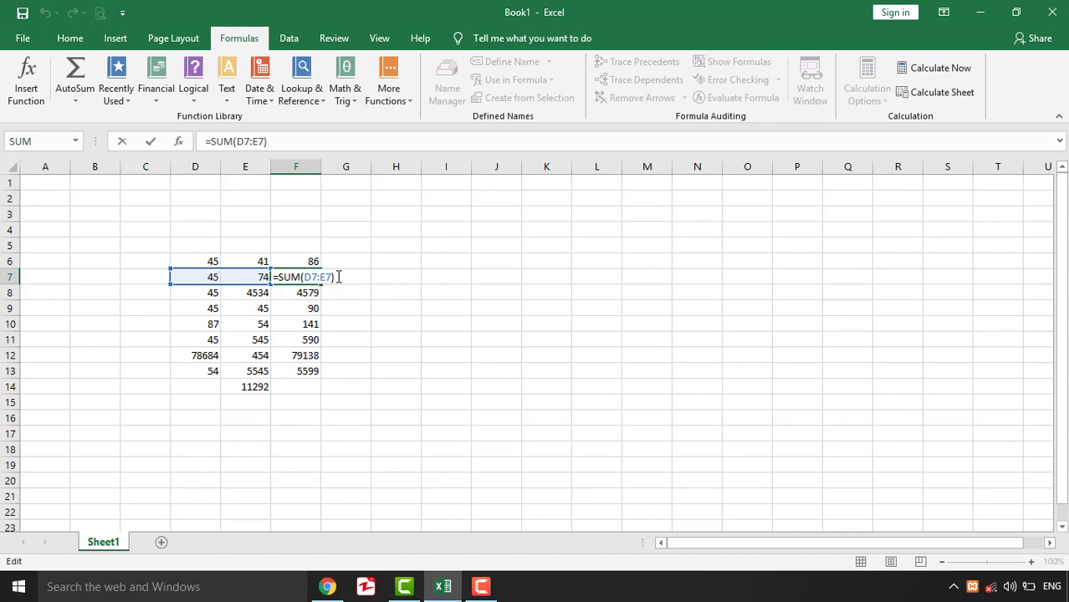
{"action": "key", "text": "Return"}
Step: Check the copied row totals in F7 through F13
{"action": "left_click", "coordinate": [299, 280]}
{"action": "left_click", "coordinate": [302, 292]}
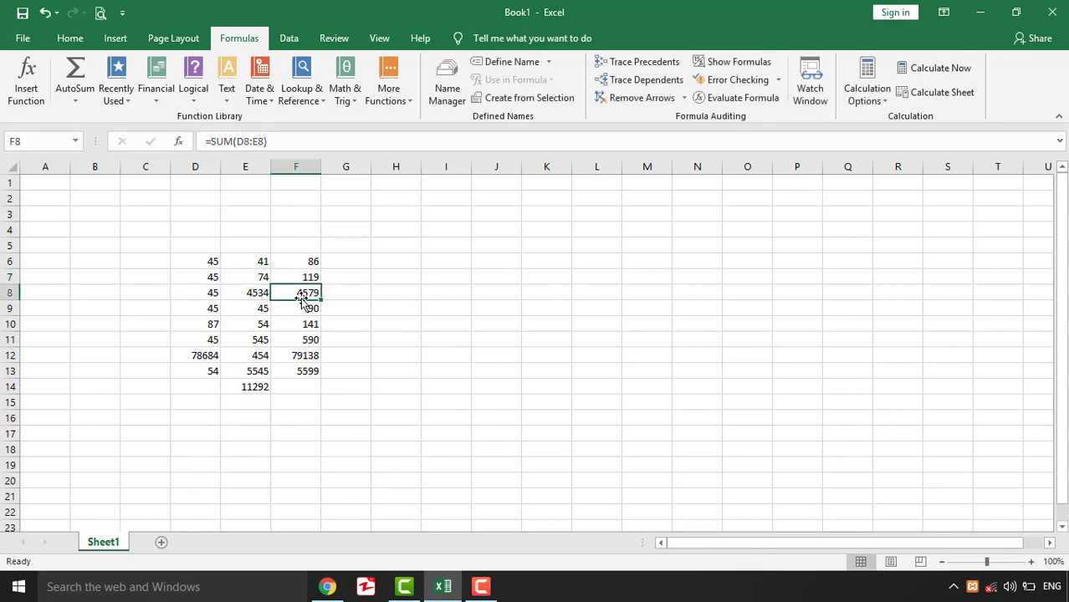
{"action": "left_click", "coordinate": [304, 308]}
{"action": "left_click", "coordinate": [301, 328]}
{"action": "left_click", "coordinate": [306, 356]}
{"action": "left_click", "coordinate": [306, 371]}
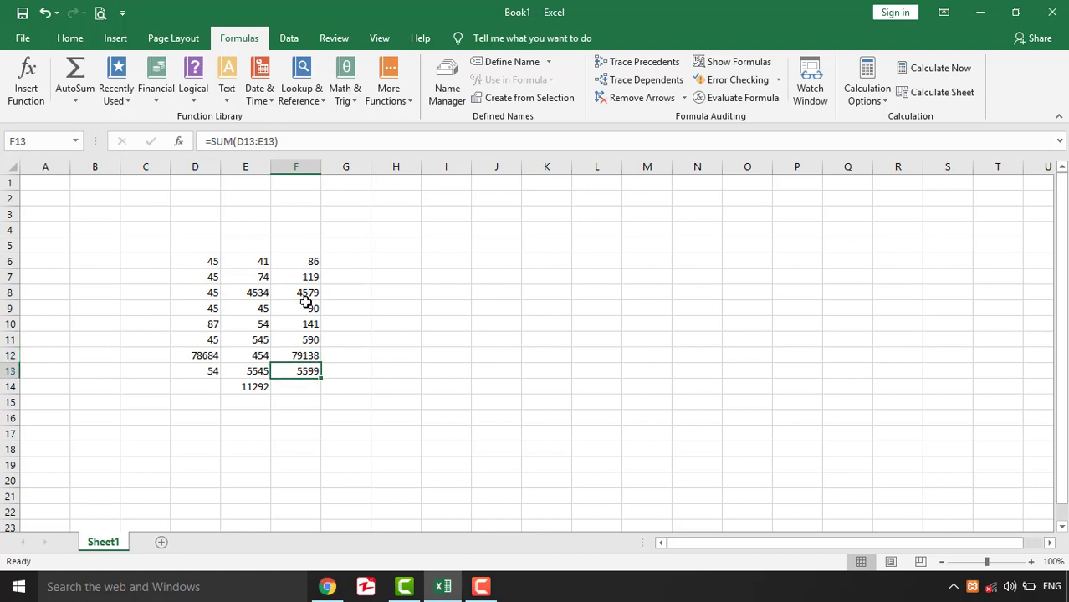
{"action": "left_click_drag", "start_coordinate": [306, 264], "coordinate": [310, 371]}
{"action": "left_click", "coordinate": [373, 339]}
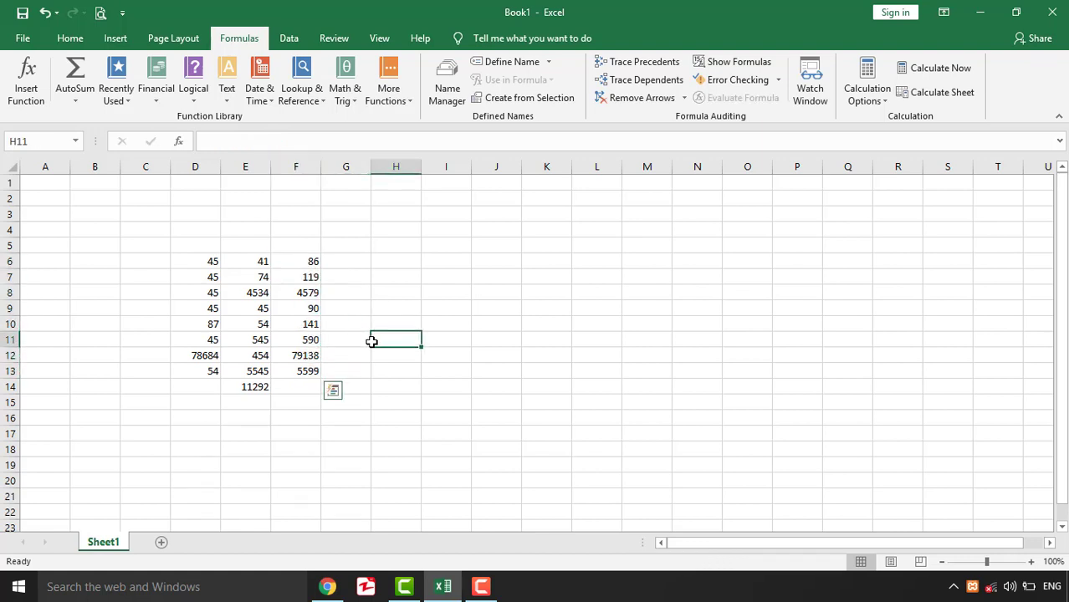
{"action": "left_click", "coordinate": [348, 264]}
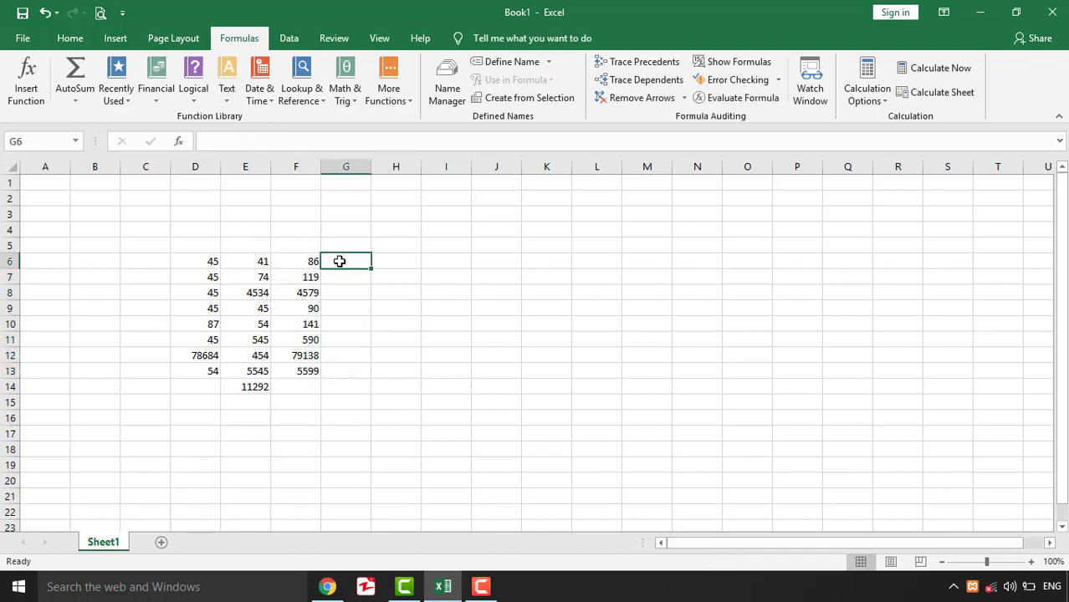
Step: Enter a formula in G6 subtracting D6 from E6, pointing at cells with arrow keys
{"action": "type", "text": "="}
{"action": "key", "text": "Left"}
{"action": "key", "text": "Left"}
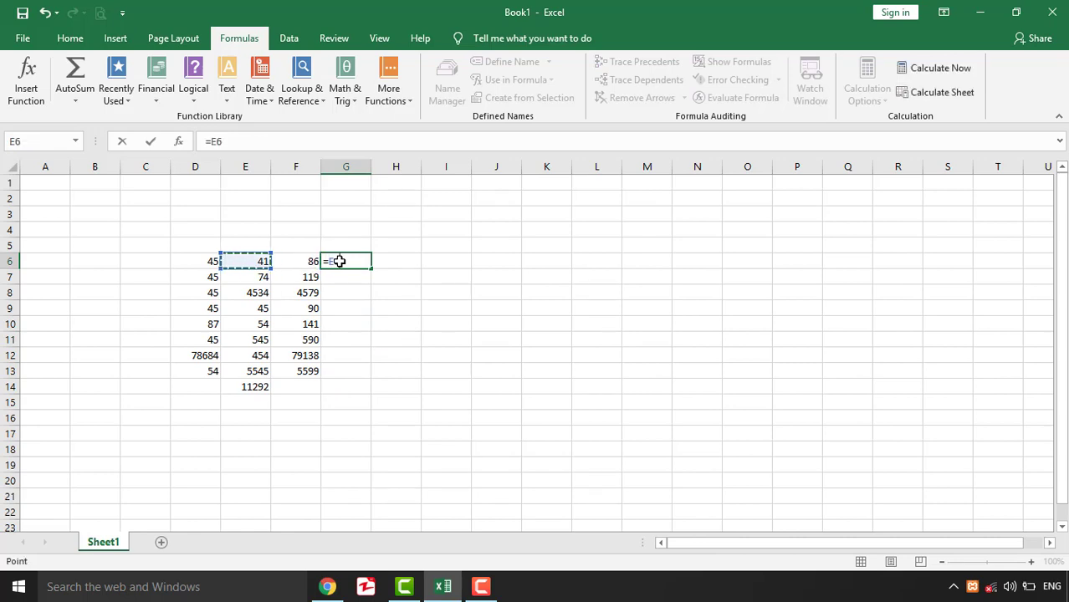
{"action": "type", "text": "-"}
{"action": "key", "text": "Left"}
{"action": "key", "text": "Left"}
{"action": "key", "text": "Left"}
{"action": "key", "text": "F8"}
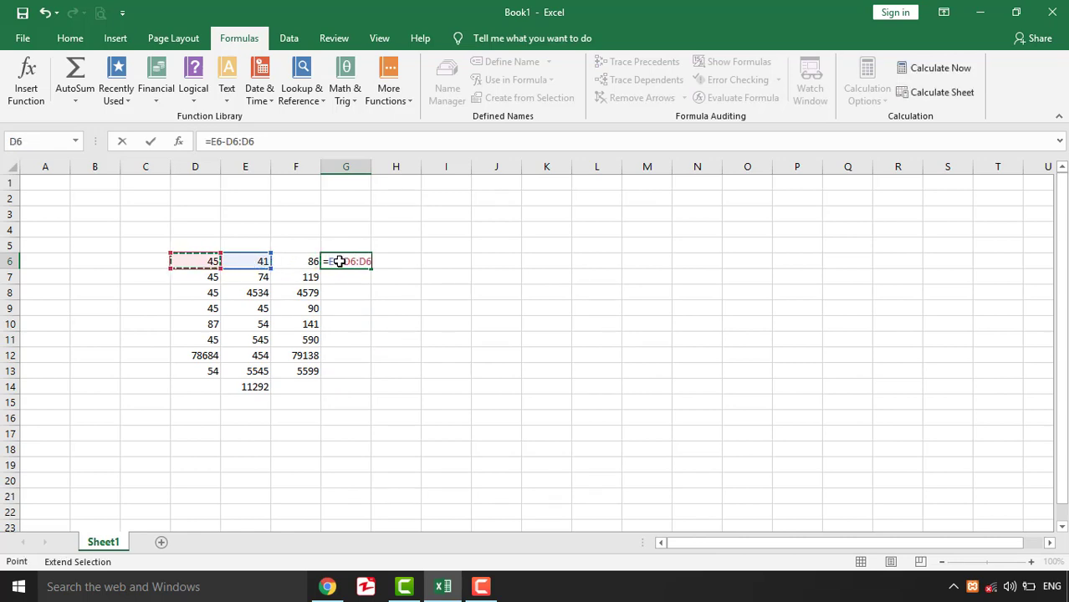
{"action": "key", "text": "Return"}
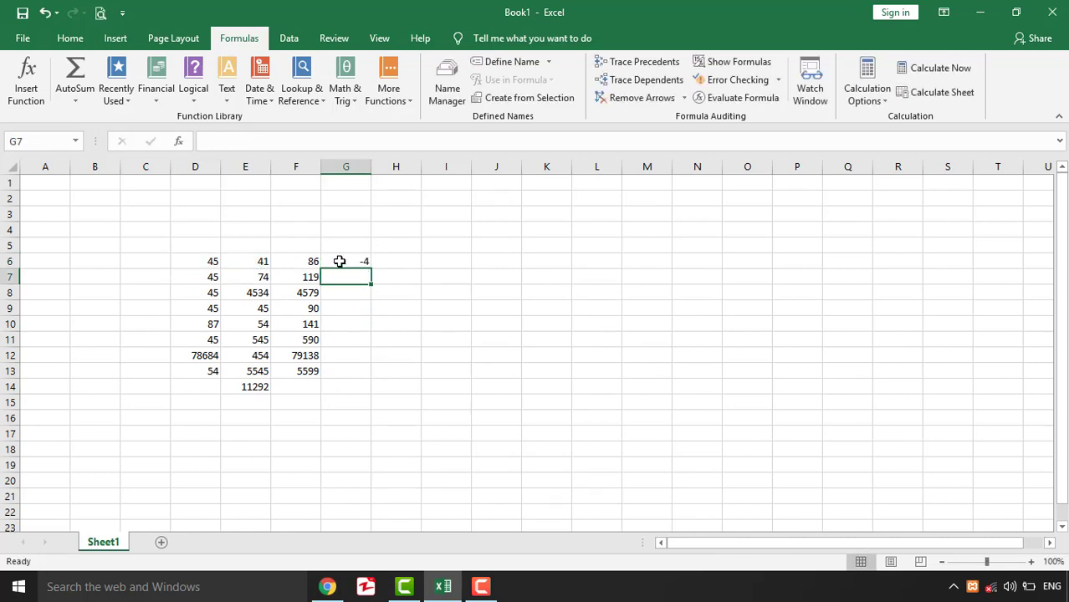
Step: Fill the subtraction down to G13 and check the resulting differences
{"action": "left_click", "coordinate": [350, 258]}
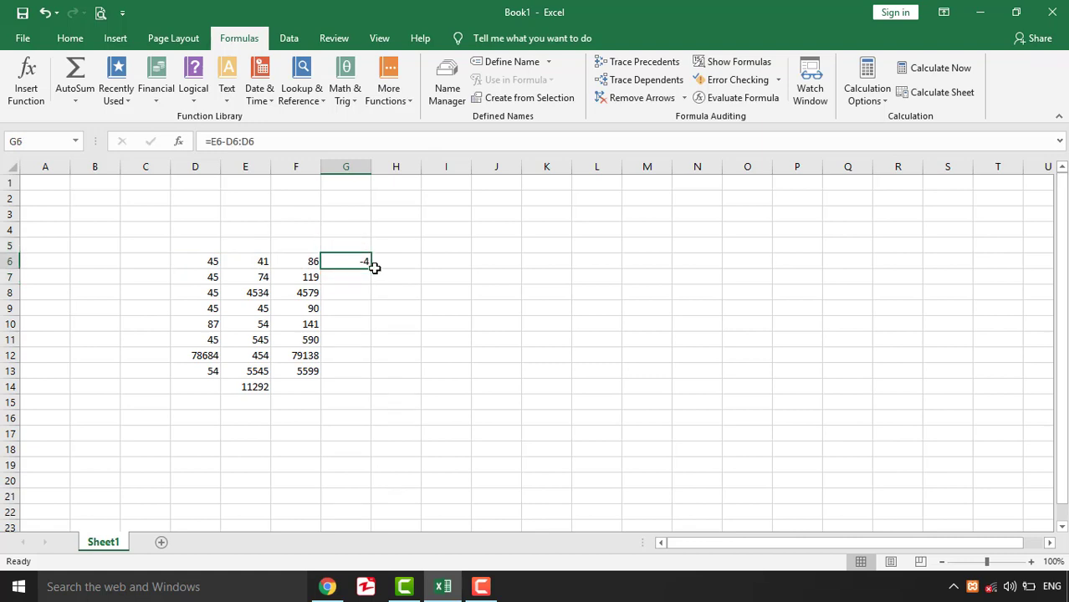
{"action": "double_click", "coordinate": [371, 266]}
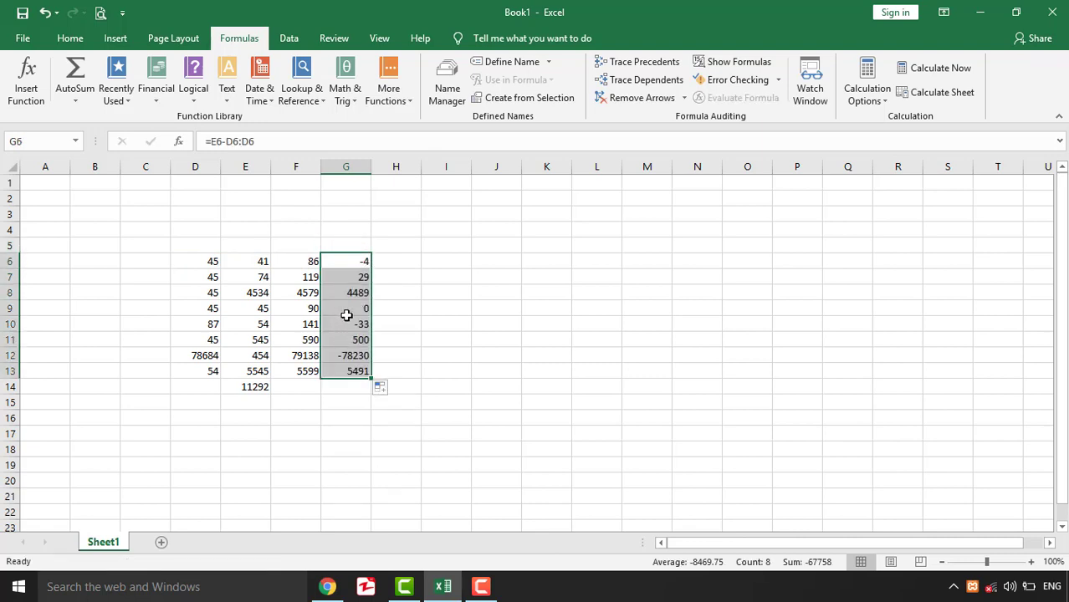
{"action": "left_click", "coordinate": [345, 294]}
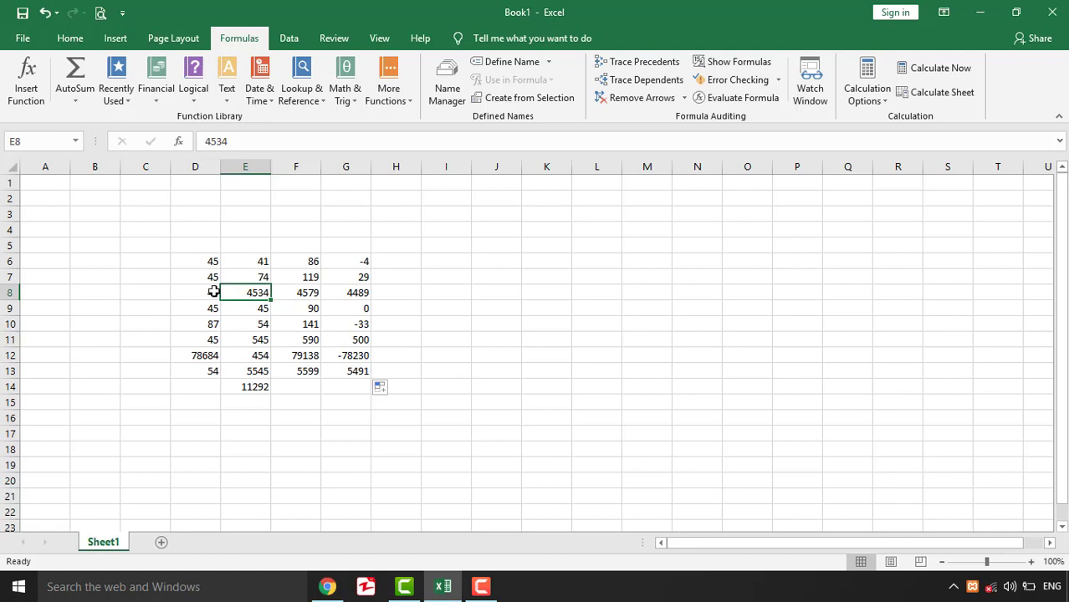
{"action": "left_click", "coordinate": [211, 293]}
{"action": "left_click", "coordinate": [341, 343]}
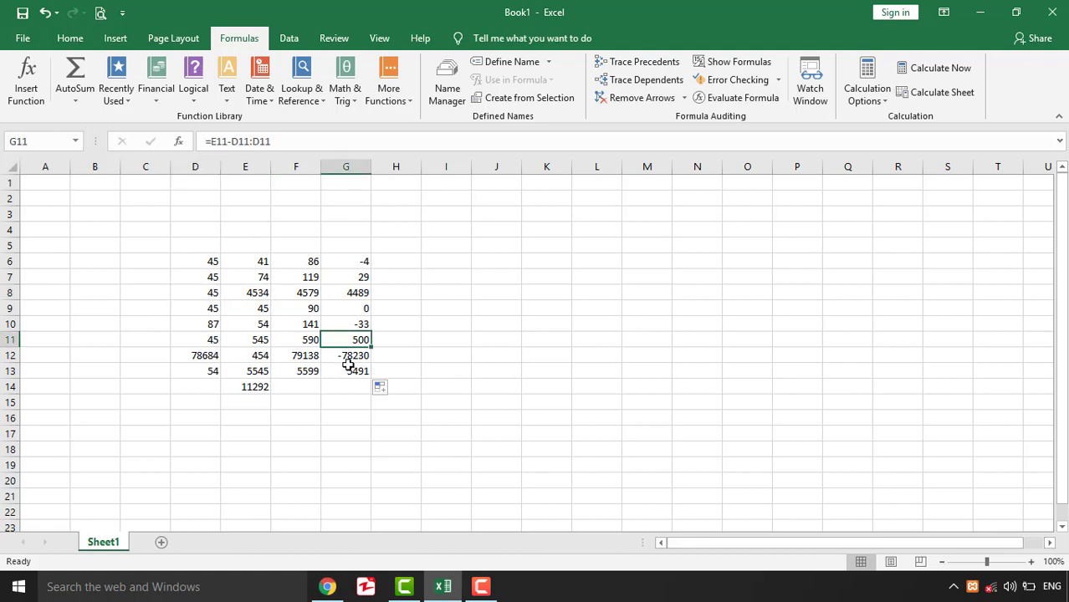
{"action": "left_click", "coordinate": [350, 370]}
{"action": "left_click", "coordinate": [390, 262]}
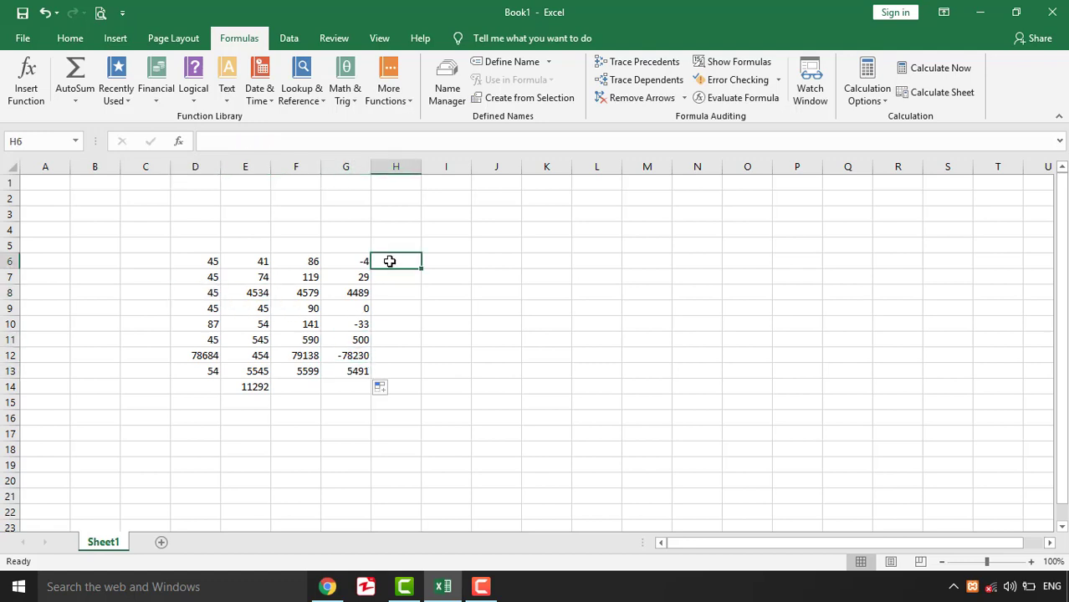
Step: Enter =E6*D6 in H6 using arrow keys to reference the cells
{"action": "type", "text": "="}
{"action": "key", "text": "Left"}
{"action": "key", "text": "Left"}
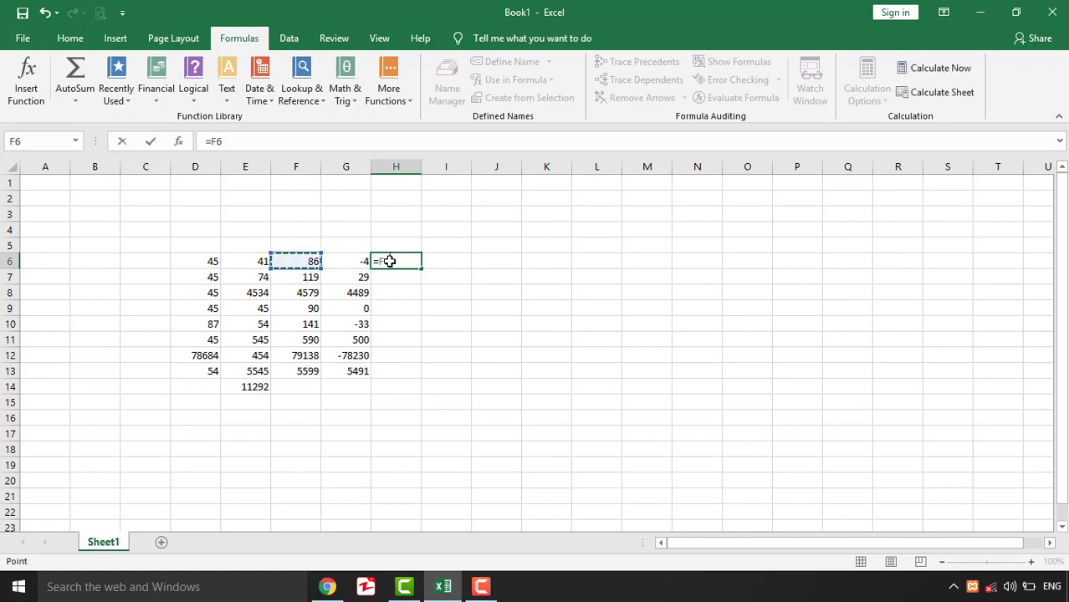
{"action": "key", "text": "Left"}
{"action": "type", "text": "*"}
{"action": "key", "text": "Left"}
{"action": "key", "text": "Left"}
{"action": "key", "text": "Left"}
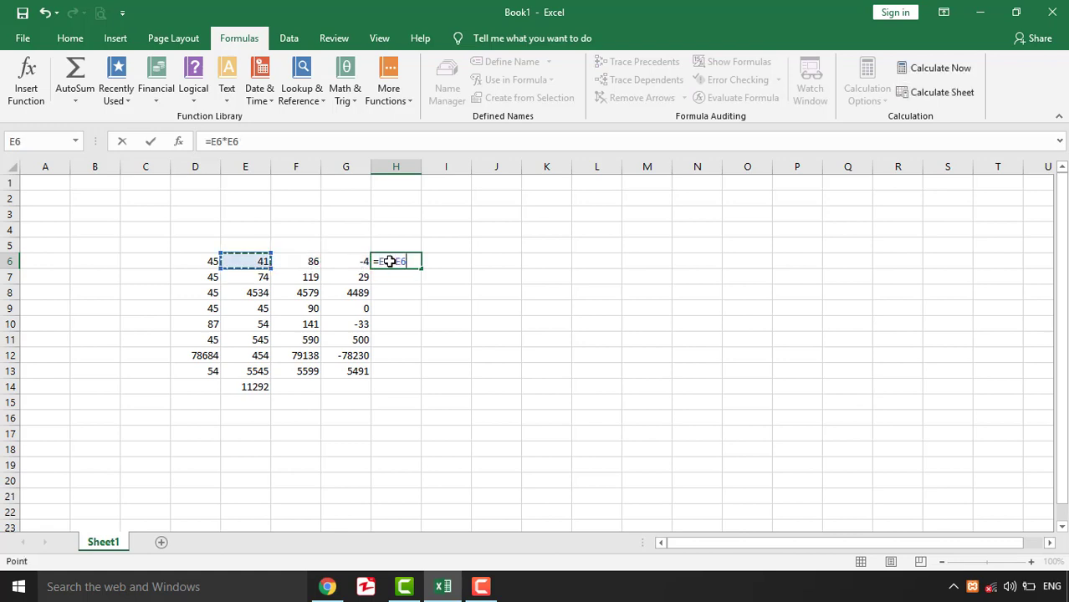
{"action": "key", "text": "Left"}
{"action": "key", "text": "Return"}
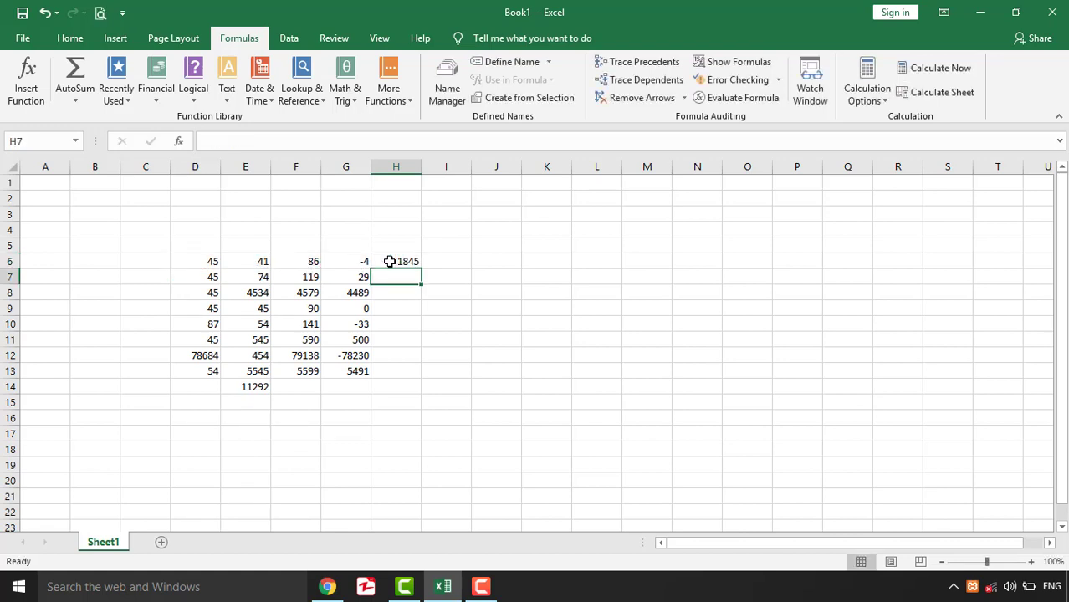
Step: Fill the multiplication down to H13 and verify products such as H12
{"action": "left_click", "coordinate": [393, 262]}
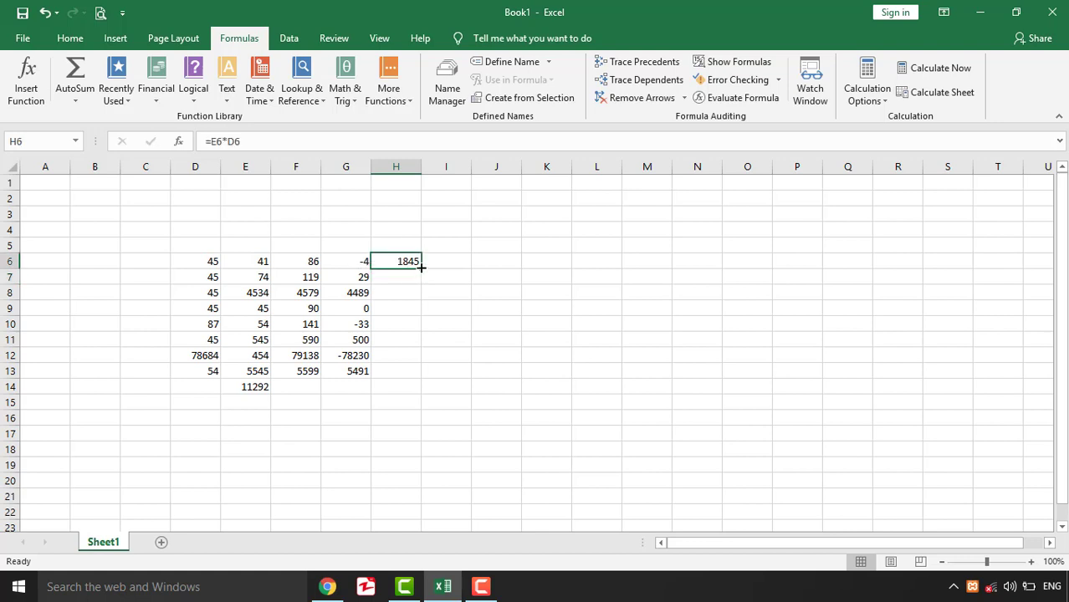
{"action": "double_click", "coordinate": [421, 266]}
{"action": "left_click", "coordinate": [406, 355]}
{"action": "left_click", "coordinate": [224, 356]}
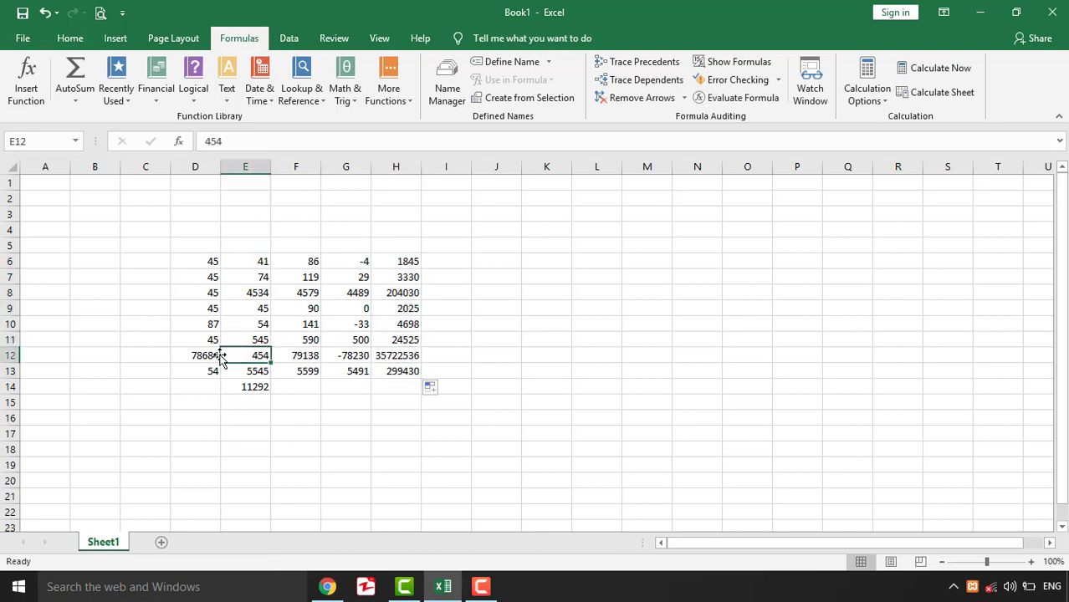
{"action": "left_click", "coordinate": [209, 357]}
{"action": "left_click", "coordinate": [393, 356]}
{"action": "left_click", "coordinate": [405, 263]}
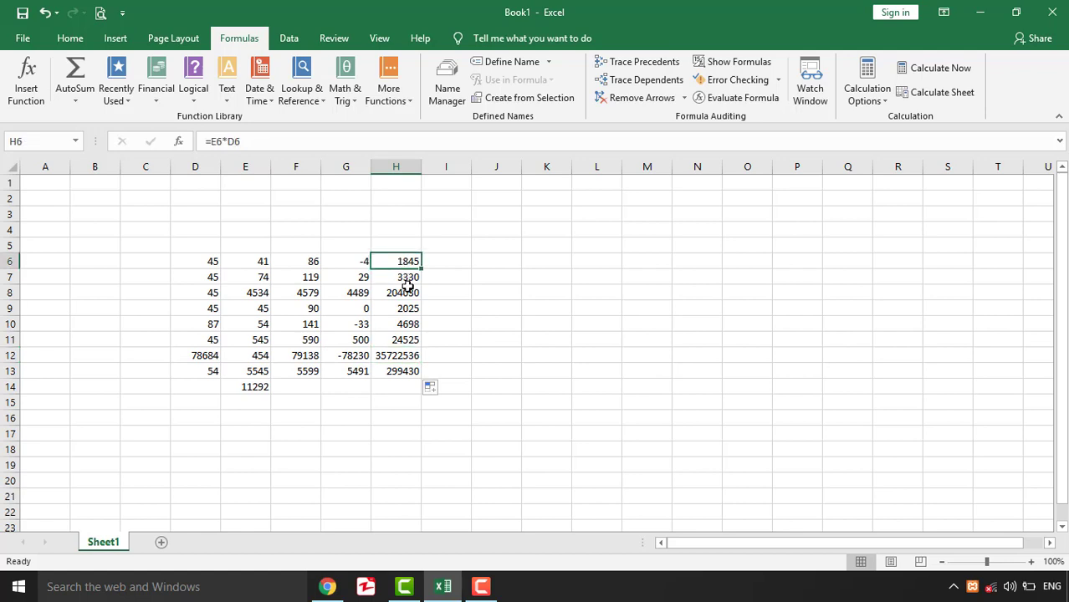
{"action": "left_click", "coordinate": [405, 308]}
{"action": "left_click", "coordinate": [443, 265]}
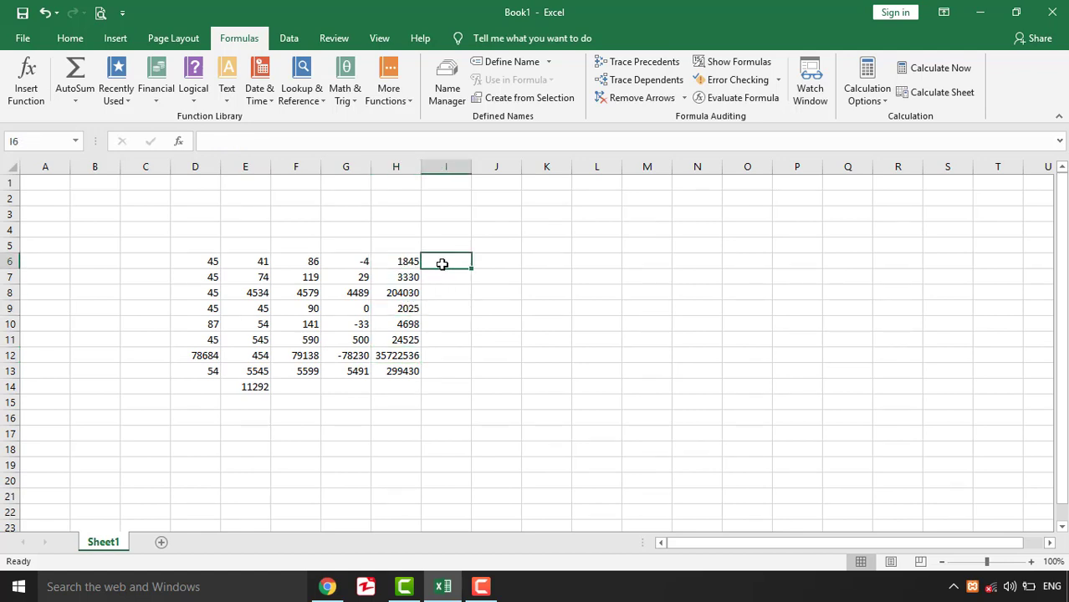
Step: Enter =E6/D6 in I6 by clicking E6 and D6
{"action": "type", "text": "="}
{"action": "left_click", "coordinate": [266, 262]}
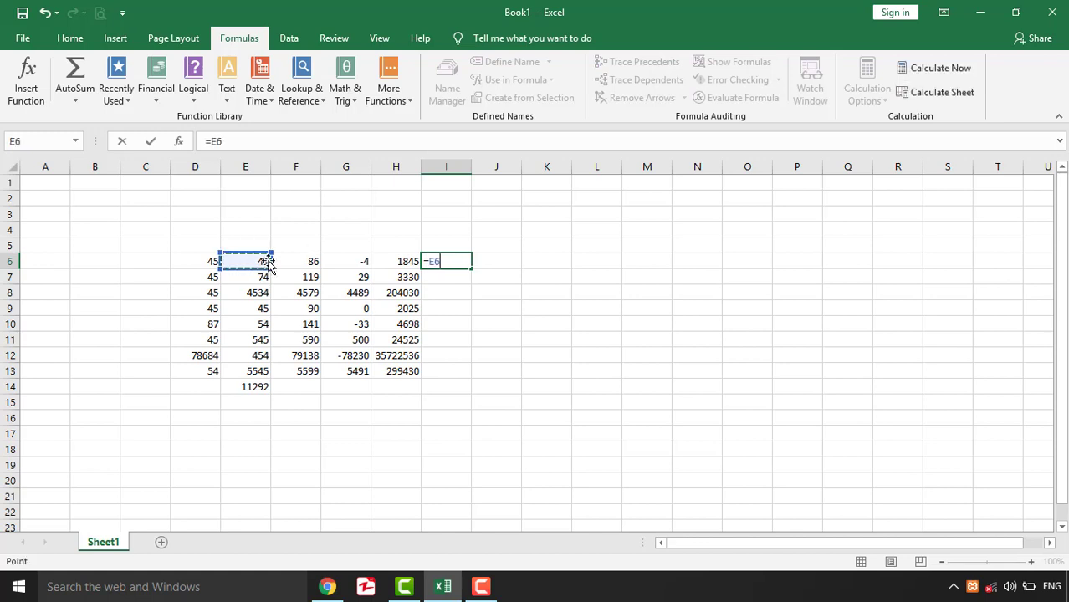
{"action": "type", "text": "/"}
{"action": "left_click", "coordinate": [206, 262]}
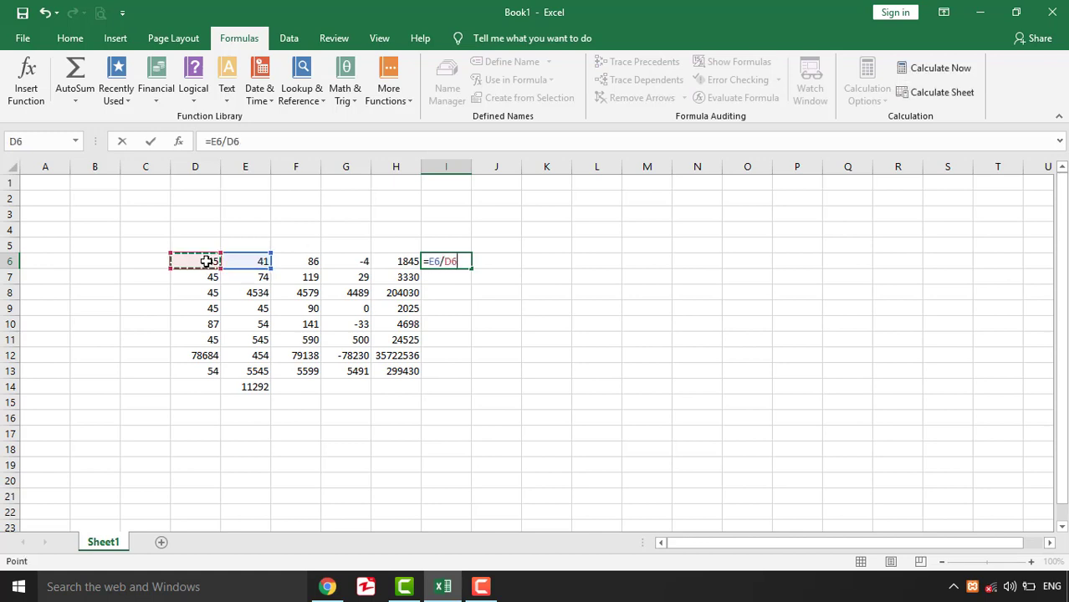
{"action": "key", "text": "Return"}
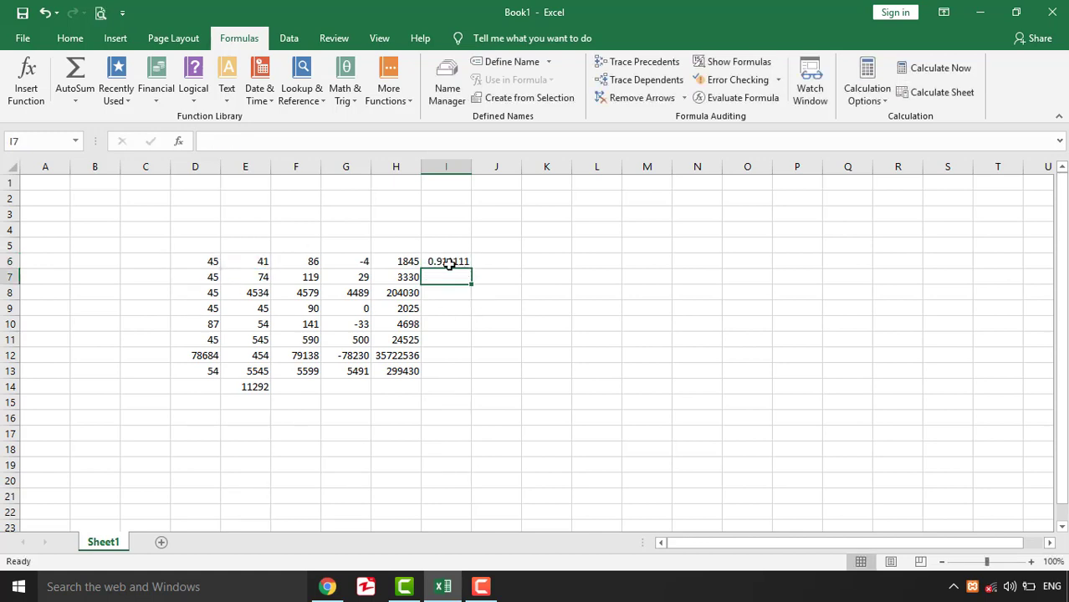
Step: Drag the division formula down to I13 and check the copied quotients
{"action": "left_click", "coordinate": [449, 263]}
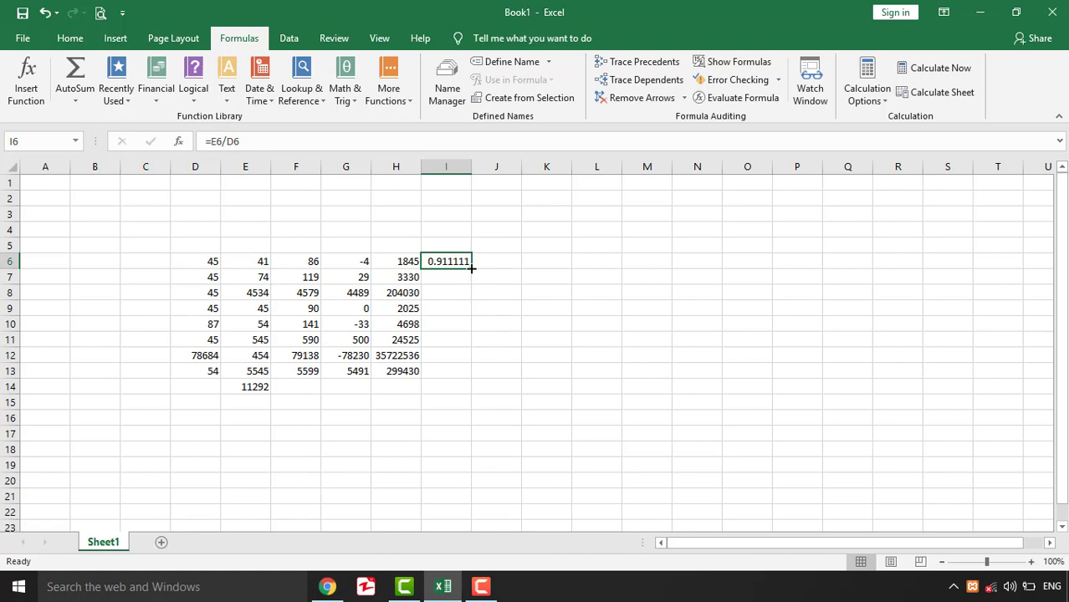
{"action": "left_click_drag", "start_coordinate": [471, 268], "coordinate": [471, 373]}
{"action": "left_click", "coordinate": [447, 289]}
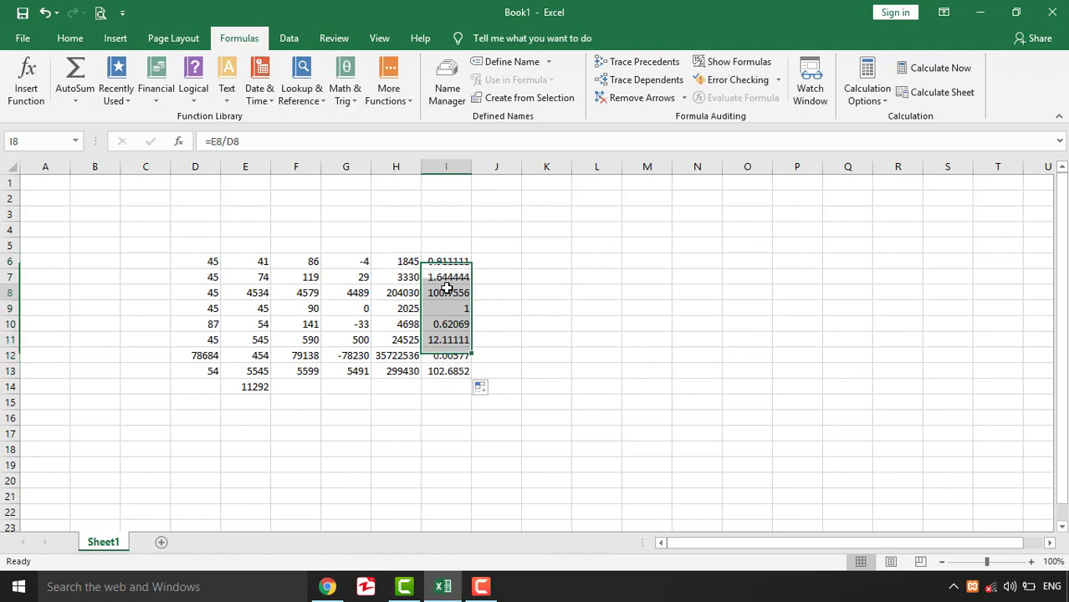
{"action": "left_click", "coordinate": [446, 310]}
{"action": "left_click", "coordinate": [447, 338]}
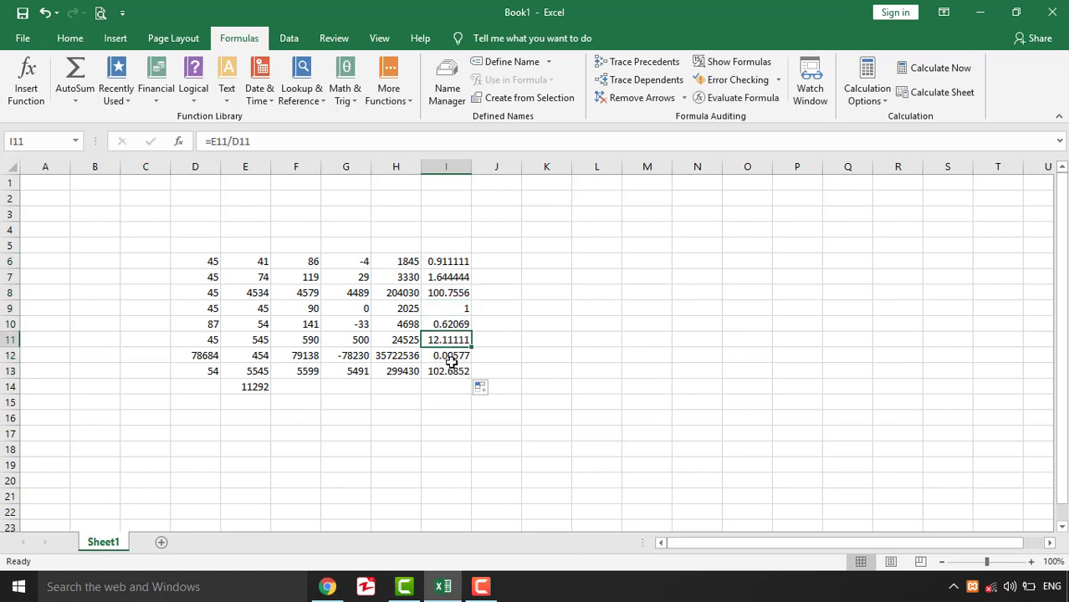
{"action": "left_click", "coordinate": [449, 357]}
{"action": "left_click", "coordinate": [452, 371]}
{"action": "left_click", "coordinate": [451, 263]}
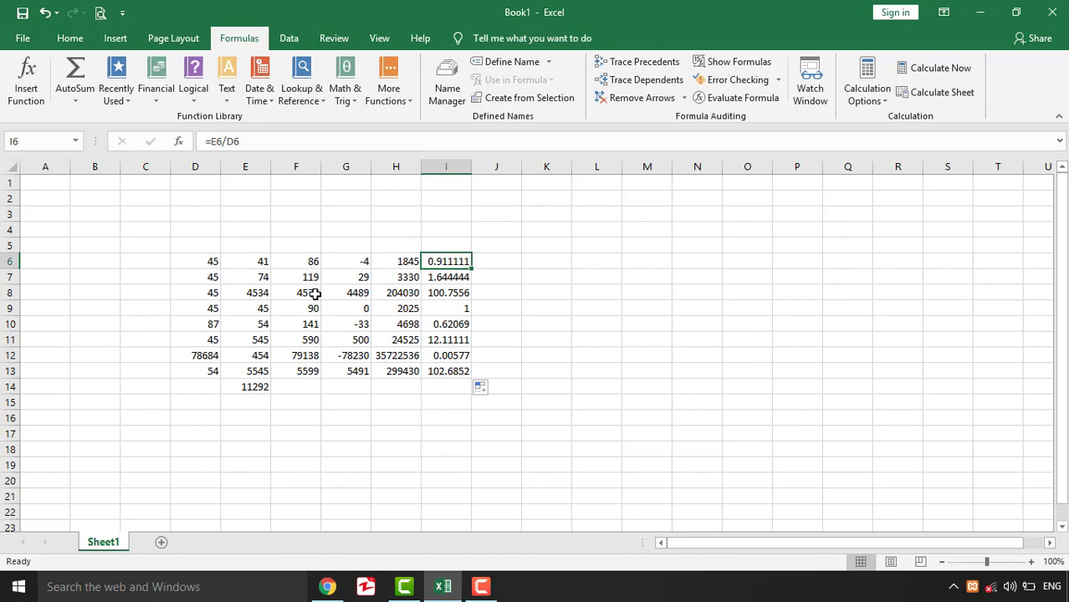
{"action": "left_click", "coordinate": [447, 276]}
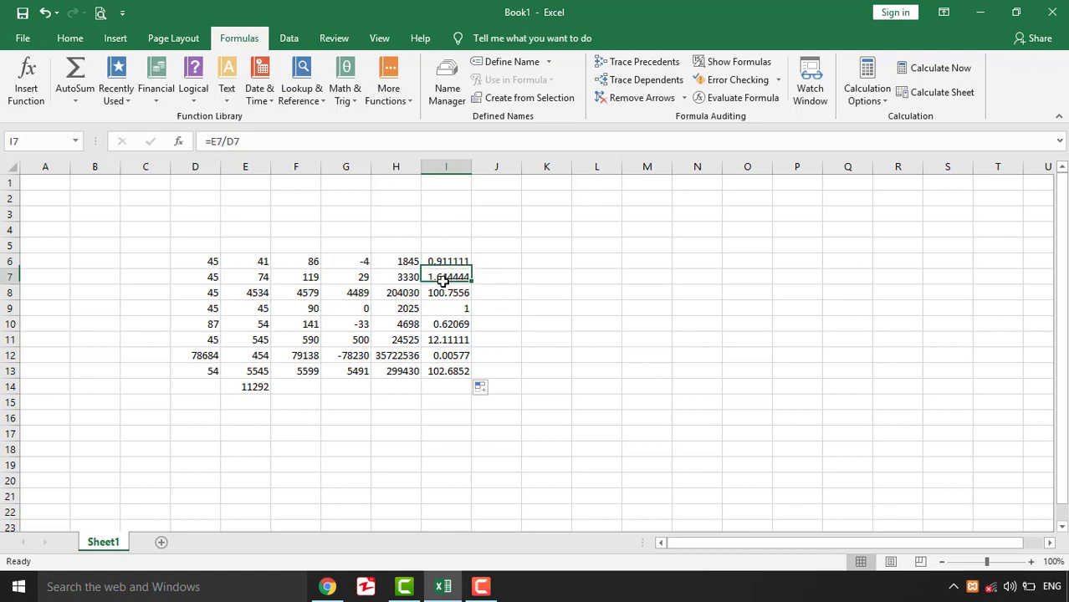
{"action": "left_click", "coordinate": [216, 264]}
Step: Replace D6:D12 with 454, 23556, 55, 4547, 454, 45 and 45
{"action": "type", "text": "454"}
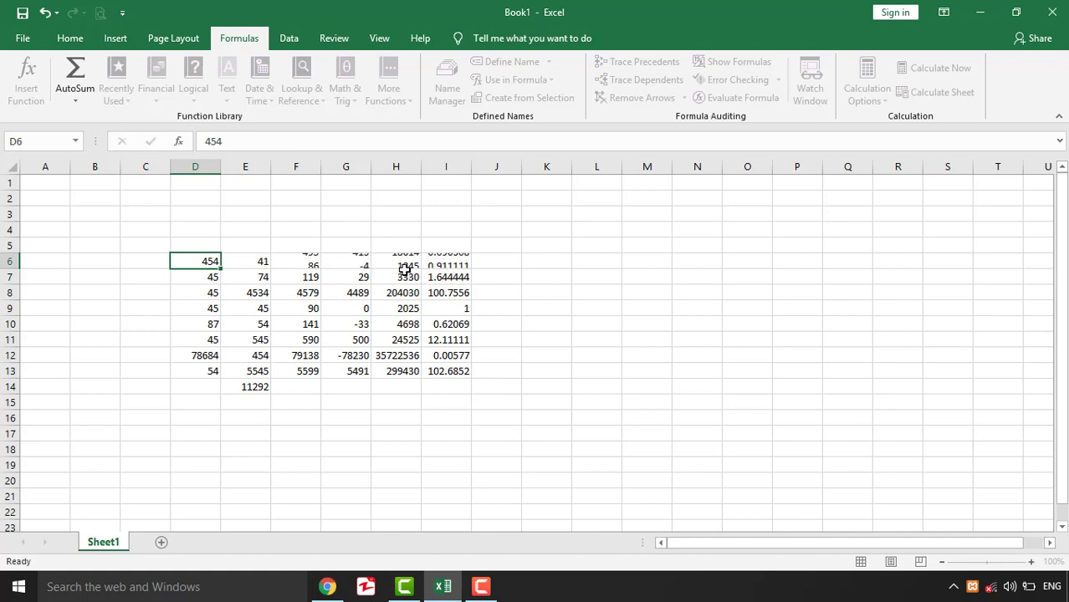
{"action": "key", "text": "Return"}
{"action": "type", "text": "23556"}
{"action": "key", "text": "Return"}
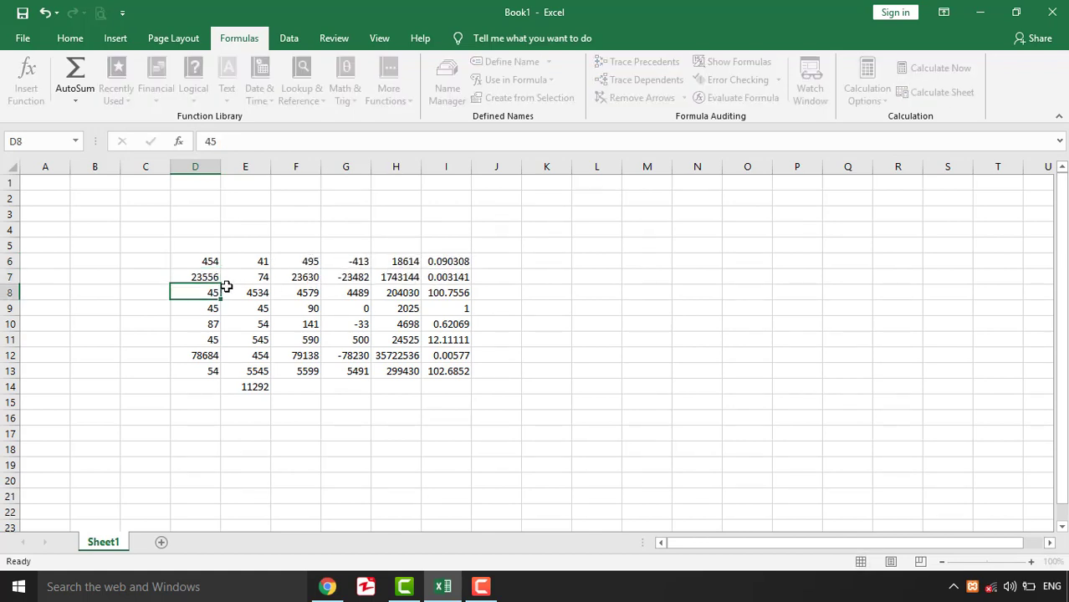
{"action": "type", "text": "55"}
{"action": "key", "text": "Return"}
{"action": "type", "text": "4547"}
{"action": "key", "text": "Return"}
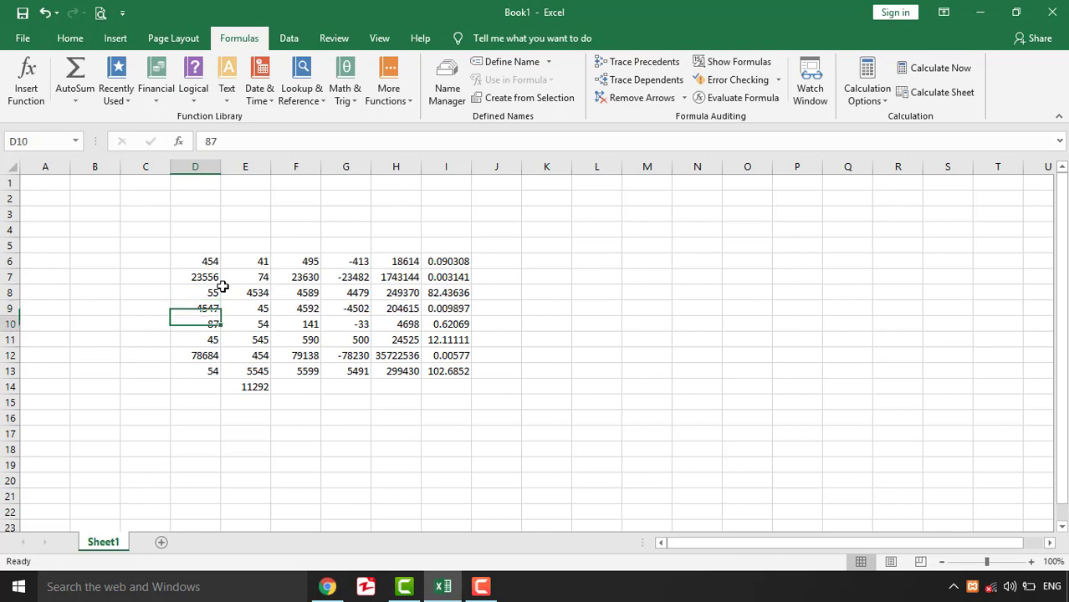
{"action": "type", "text": "454"}
{"action": "key", "text": "Return"}
{"action": "type", "text": "45"}
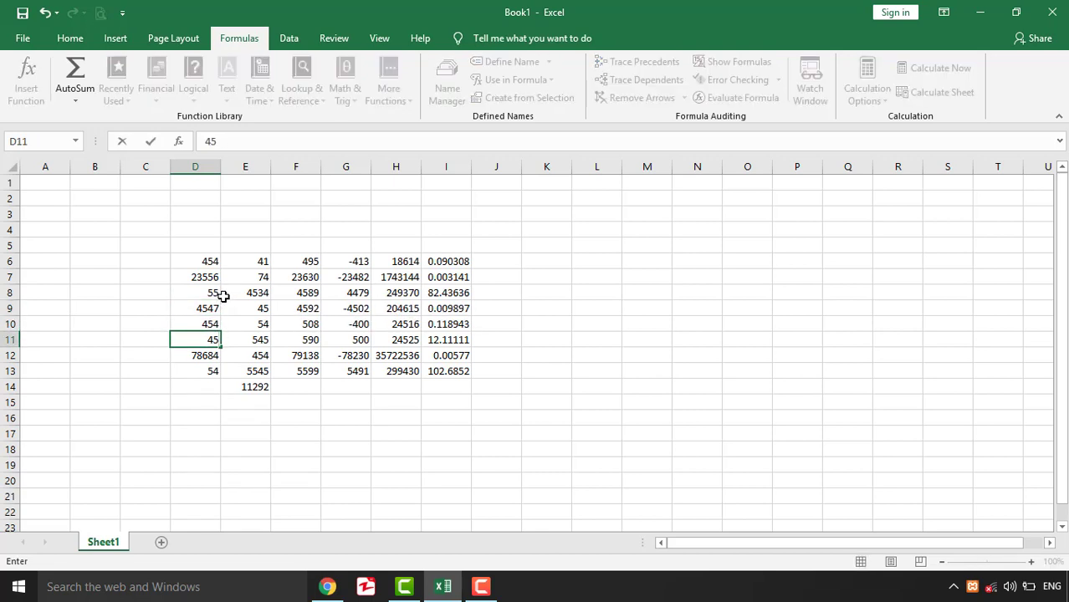
{"action": "key", "text": "Return"}
{"action": "type", "text": "45"}
{"action": "key", "text": "Return"}
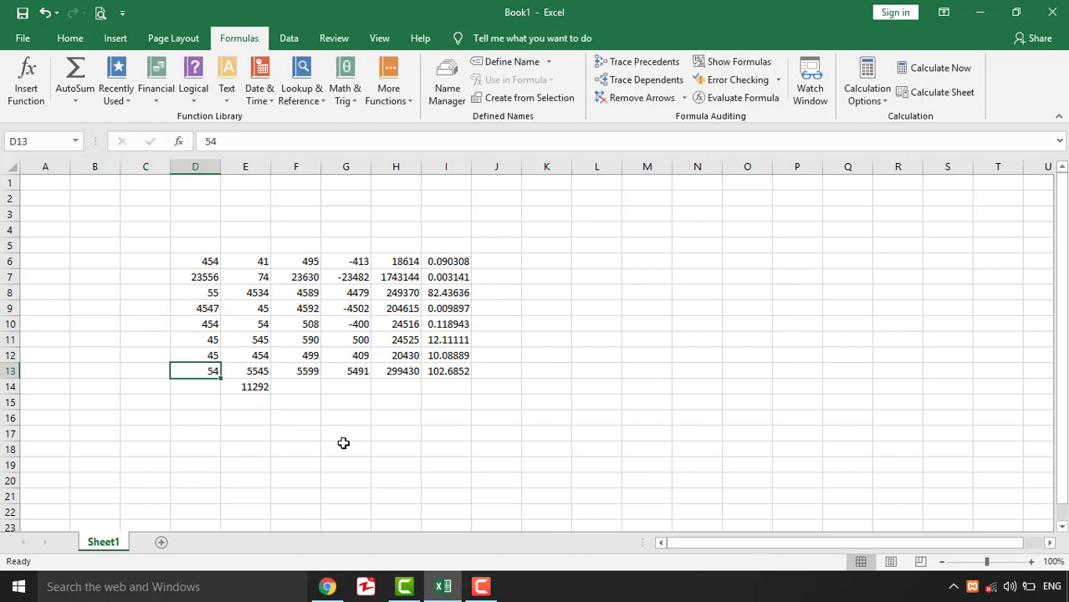
{"action": "left_click", "coordinate": [523, 322]}
{"action": "left_click", "coordinate": [255, 225]}
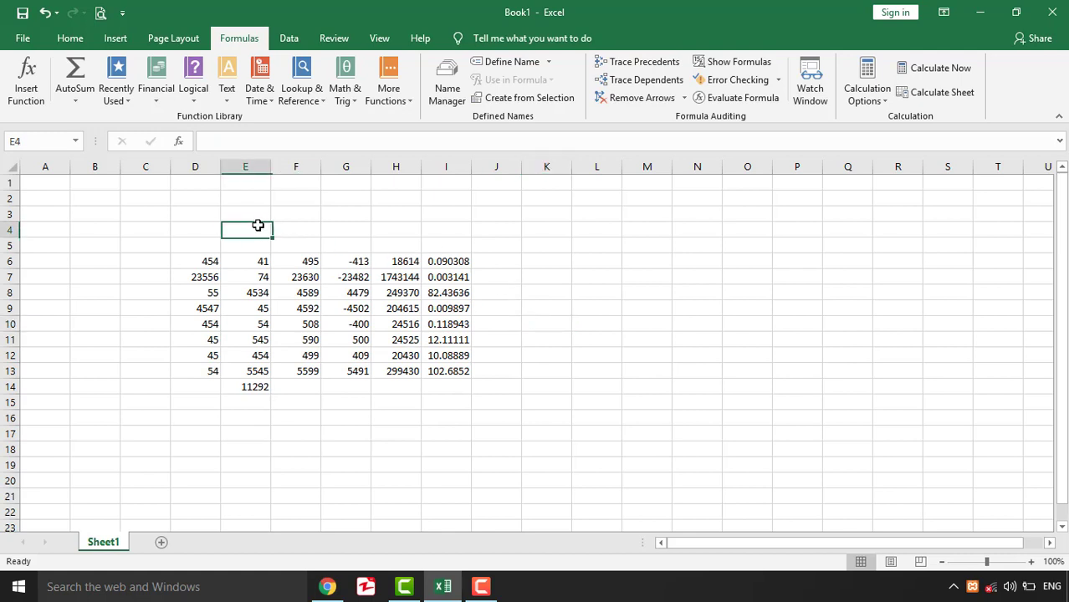
Step: Select C3:L17 and delete all its values and formulas
{"action": "left_click_drag", "start_coordinate": [147, 215], "coordinate": [604, 431]}
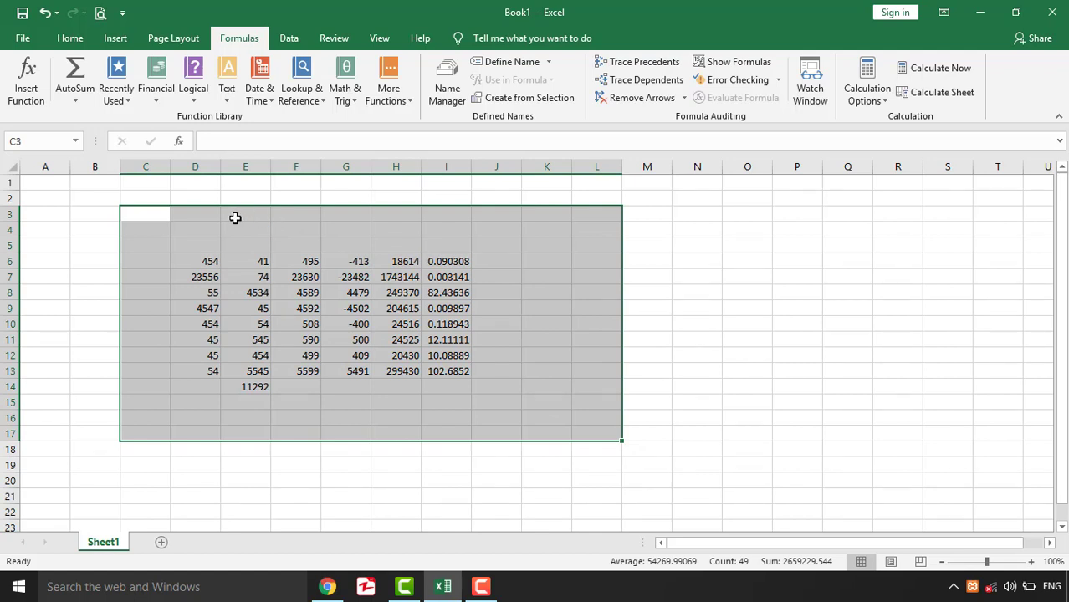
{"action": "key", "text": "Delete"}
{"action": "left_click", "coordinate": [277, 277]}
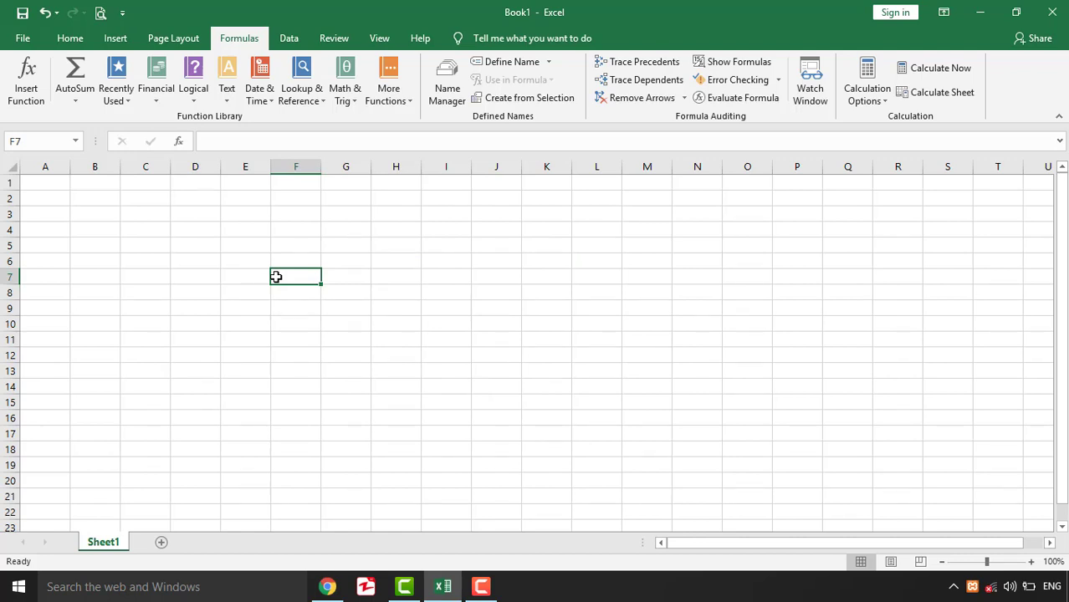
{"action": "left_click", "coordinate": [301, 216]}
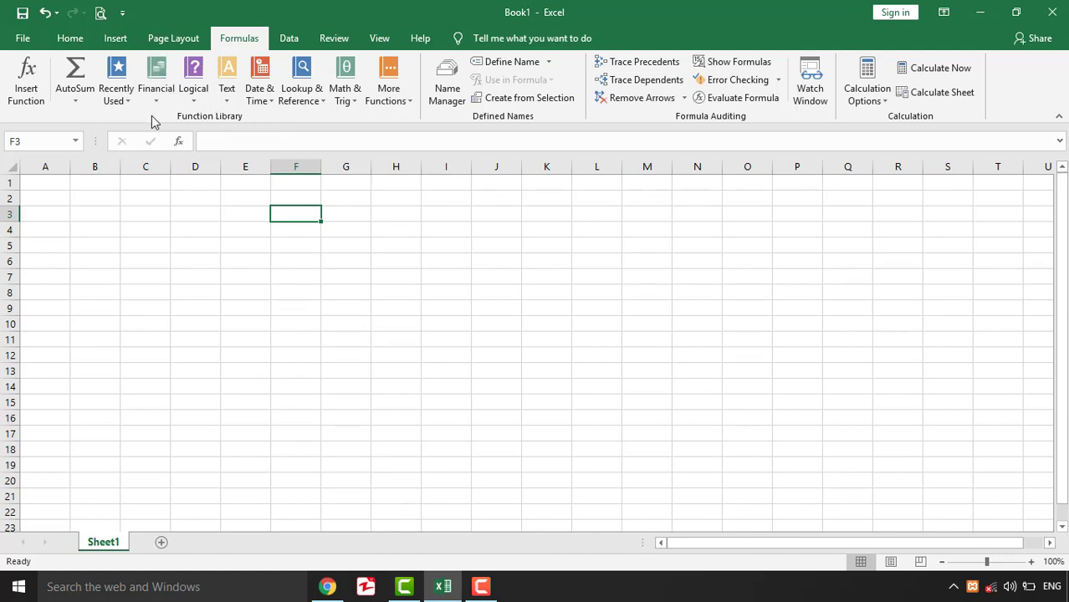
{"action": "left_click", "coordinate": [427, 235]}
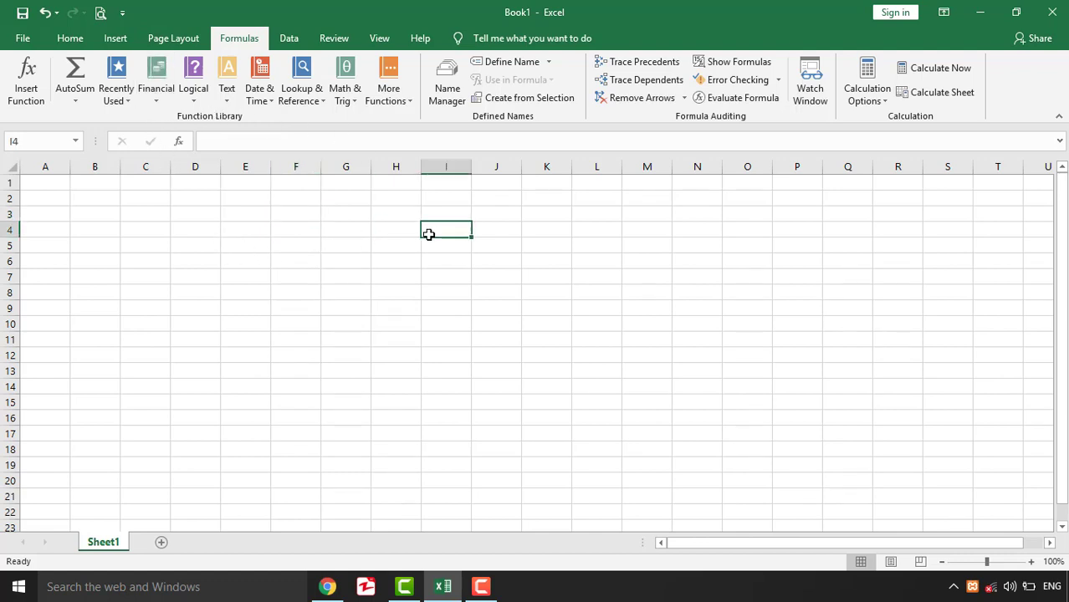